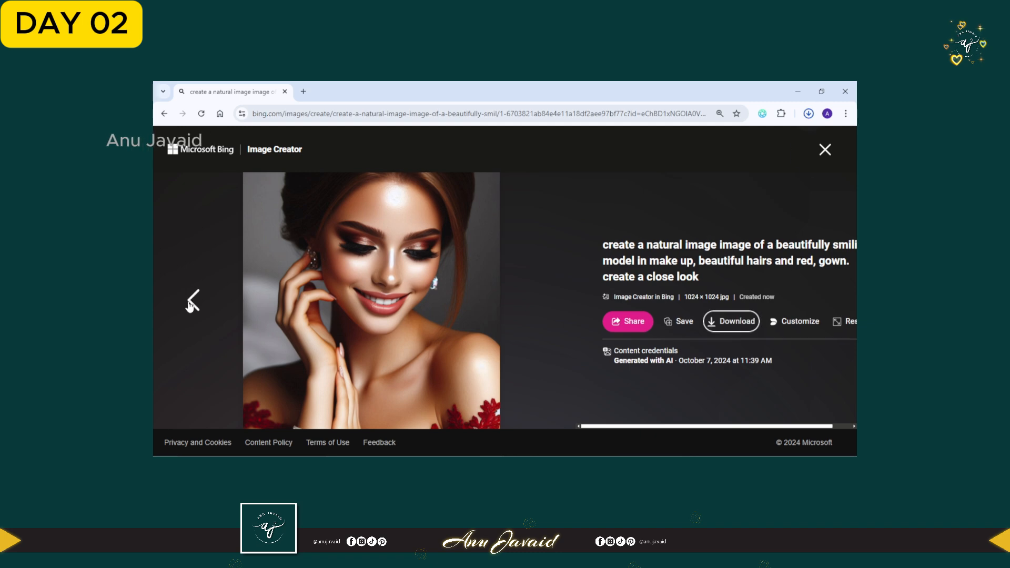
Show the previous image in the Image Creator results
click(192, 302)
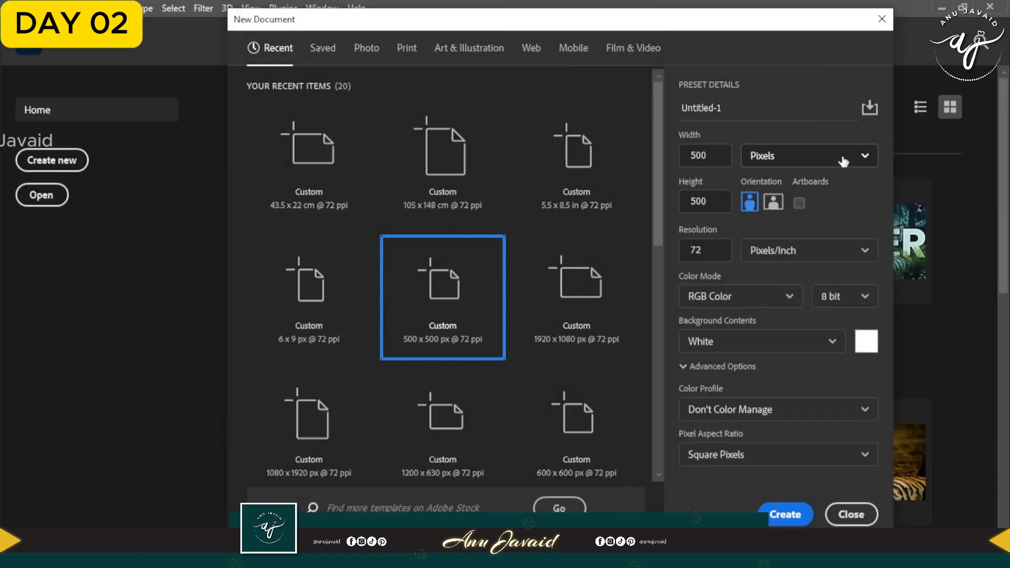
Create a new document 43.5 cm wide and 22 cm high, with centimeters as the unit
click(842, 156)
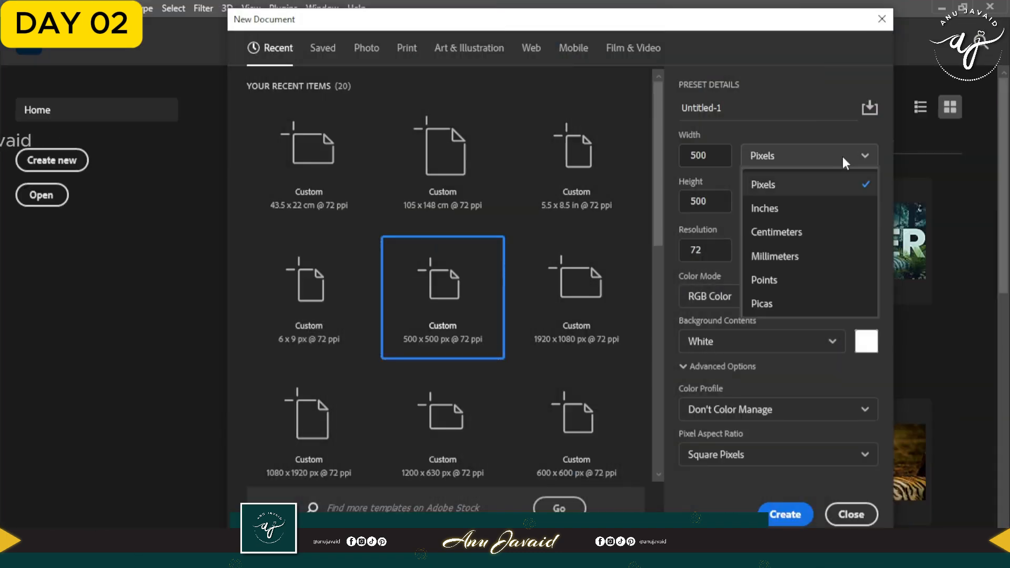
click(813, 239)
click(721, 154)
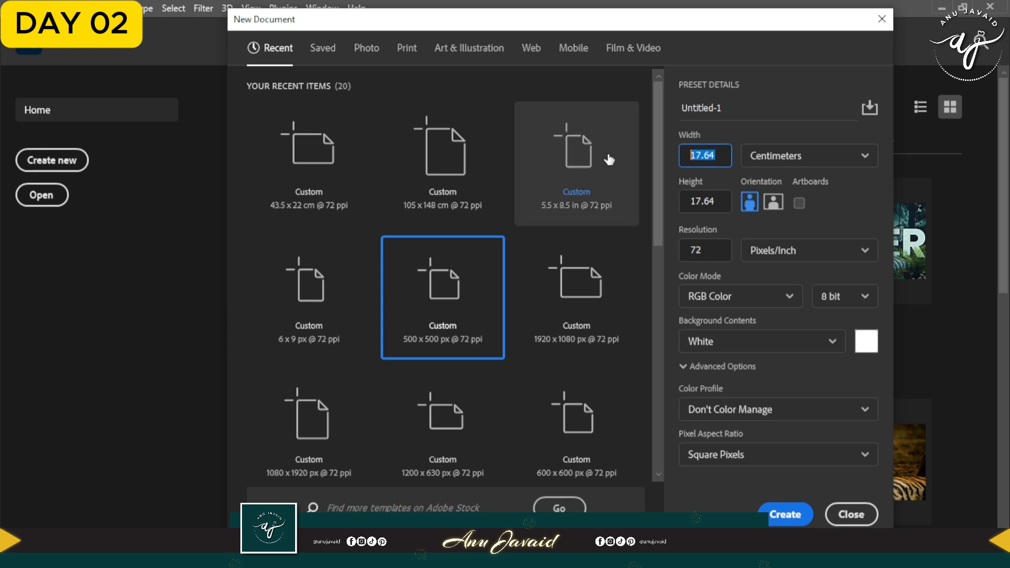
text(43.5)
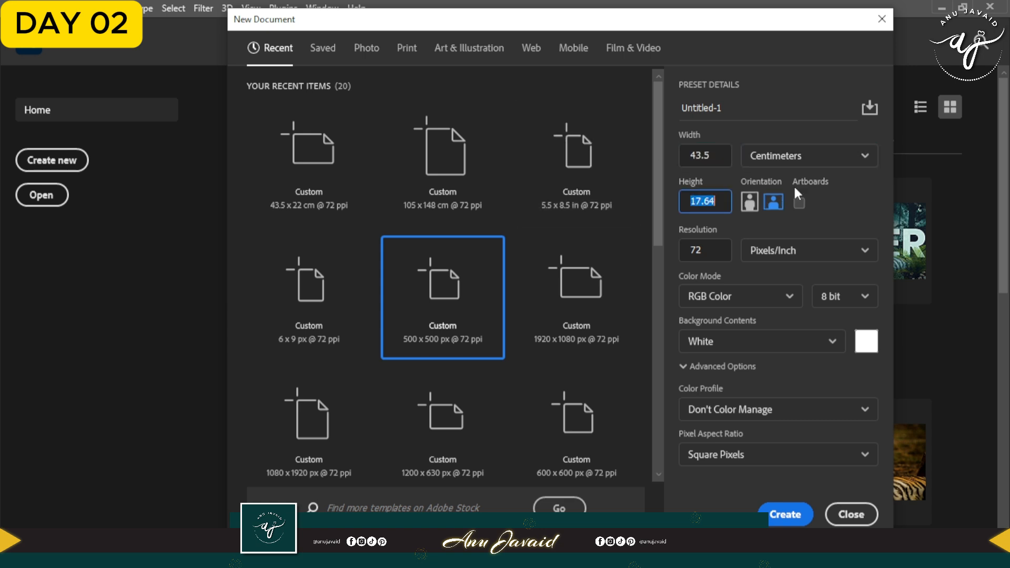
text(22)
click(789, 518)
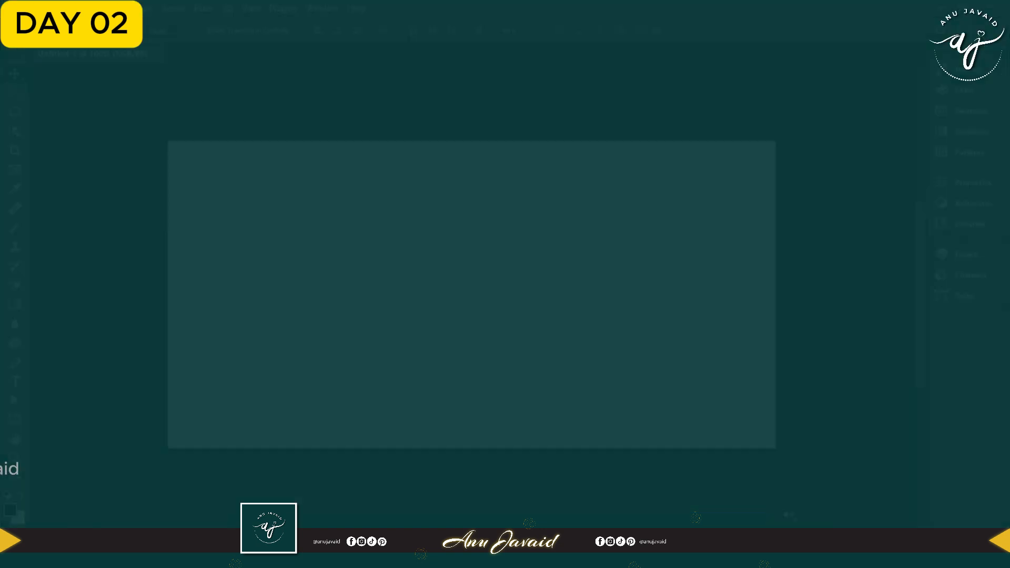
Add a vertical guide at the middle of the page, at position 43.5/2 cm
click(250, 9)
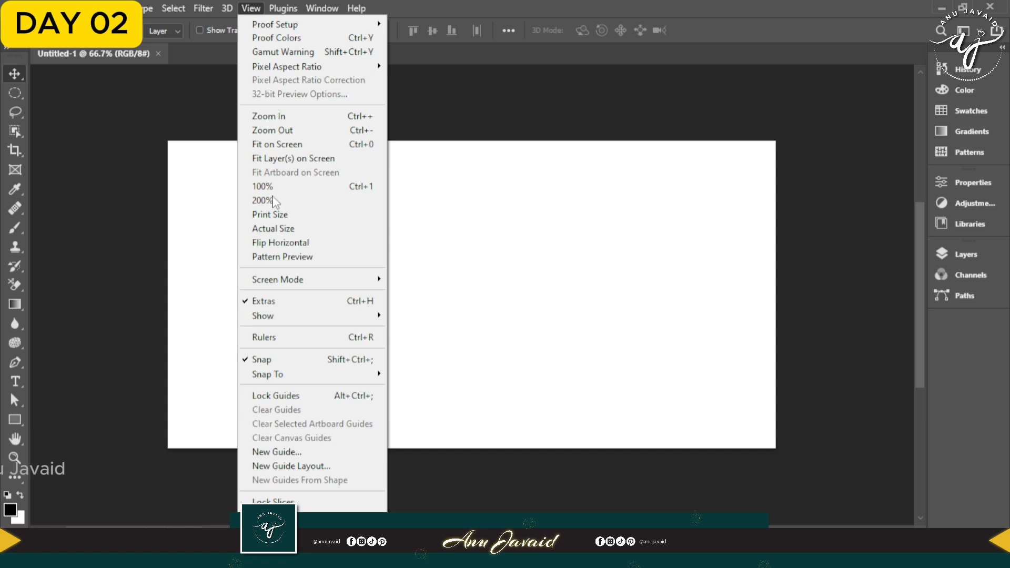
click(298, 453)
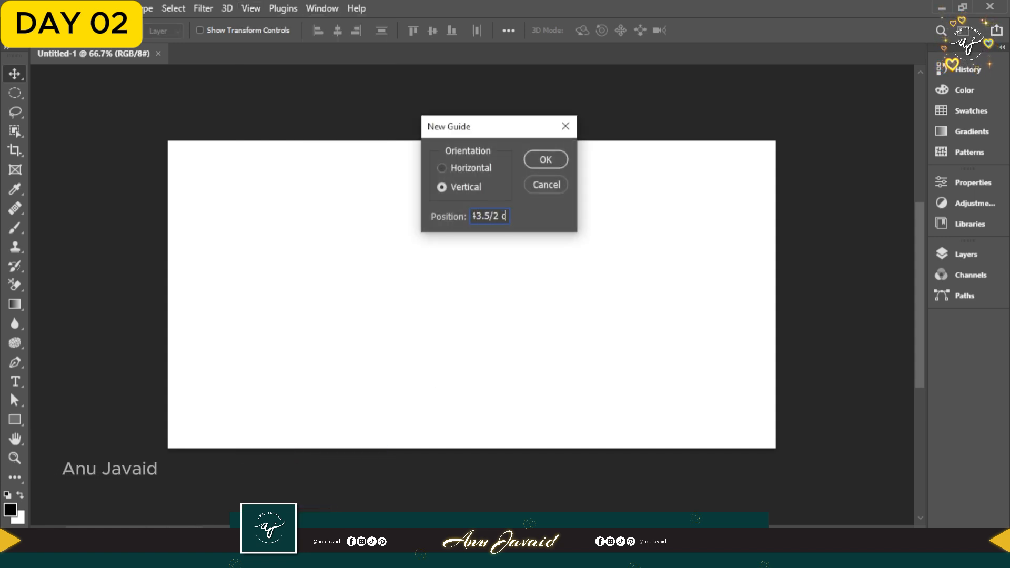
click(551, 162)
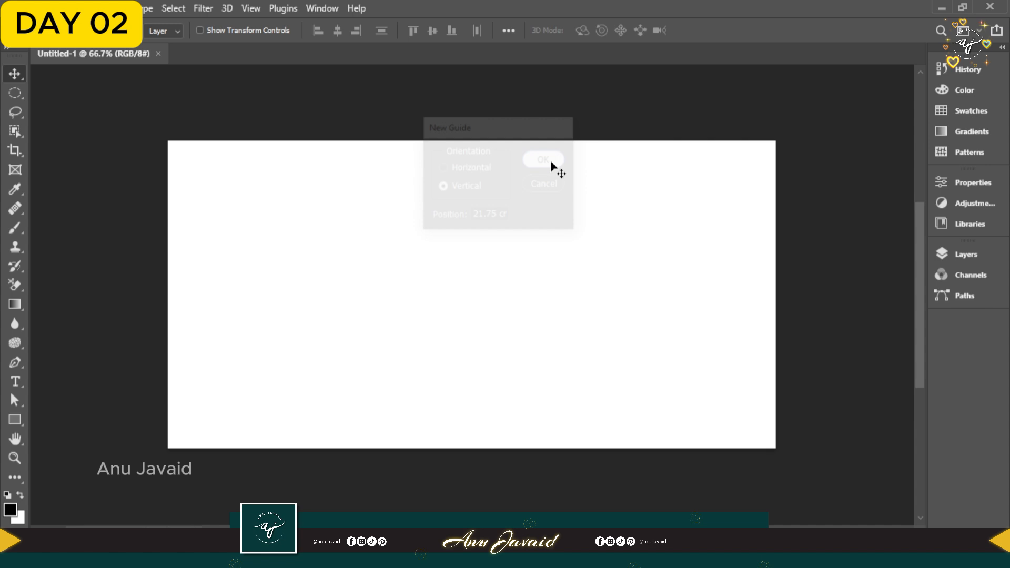
Draw a black rectangle over the left half of the page and stretch it to cover the whole canvas
click(14, 419)
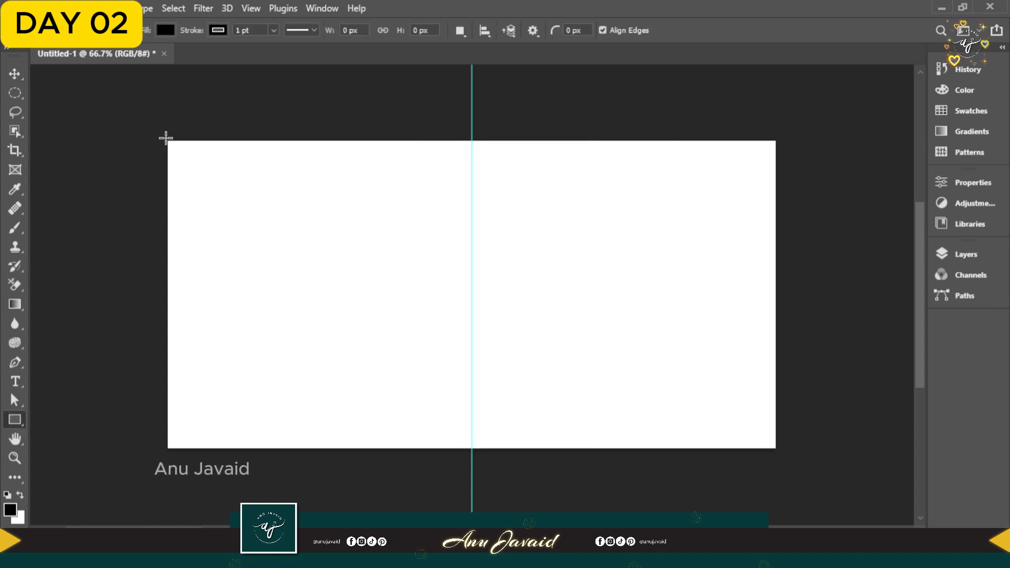
drag(167, 140, 472, 448)
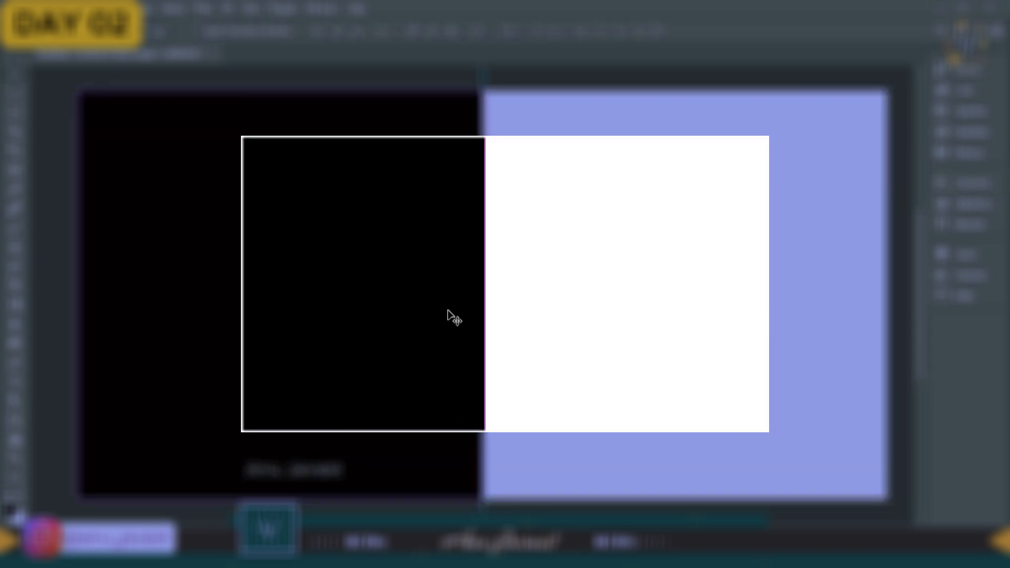
key(ctrl+t)
drag(488, 295, 875, 284)
click(722, 30)
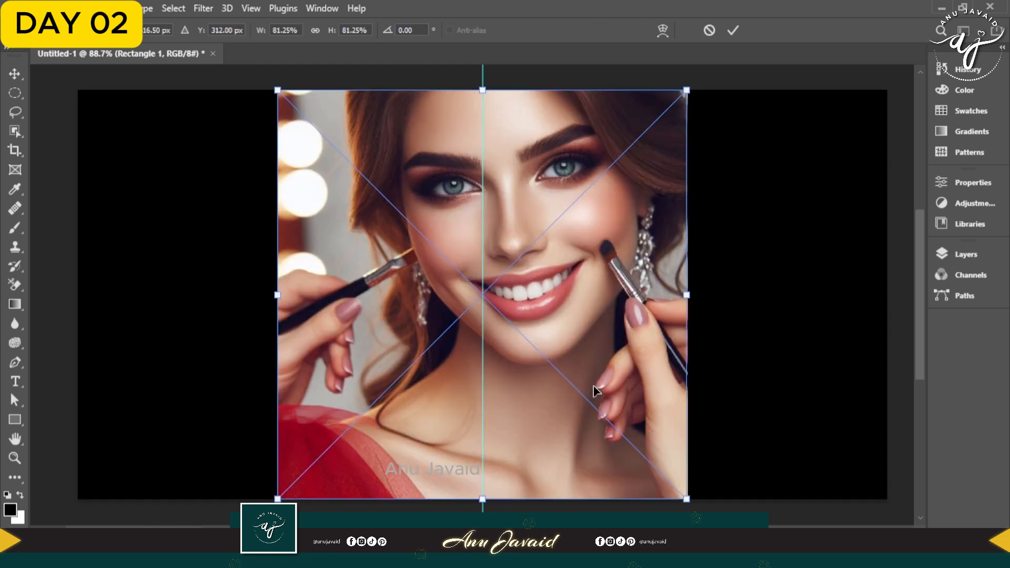
Move the placed model photo to the canvas's left edge and enlarge it until it reaches slightly past the centre guide
drag(584, 390, 422, 390)
drag(102, 90, 63, 83)
drag(312, 280, 311, 303)
click(733, 30)
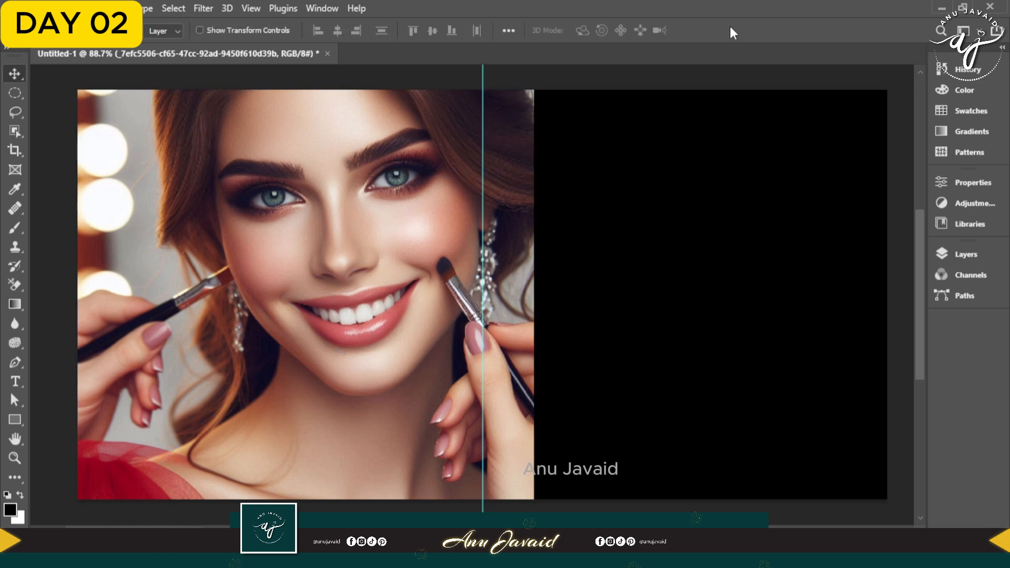
Add a new layer above the photo and fade its left edge with a white-to-transparent linear gradient
click(963, 255)
click(883, 514)
click(14, 303)
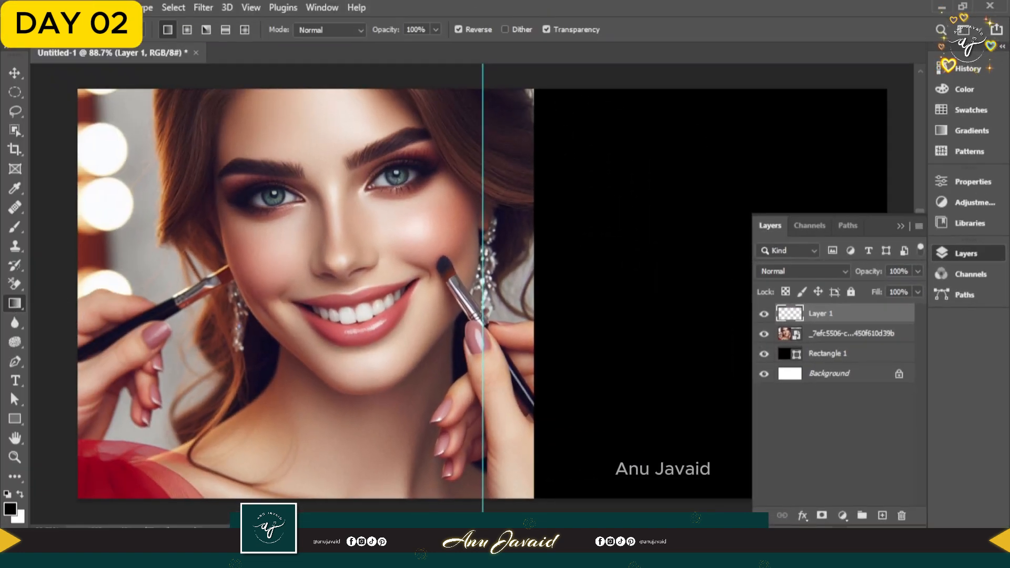
click(99, 30)
click(956, 129)
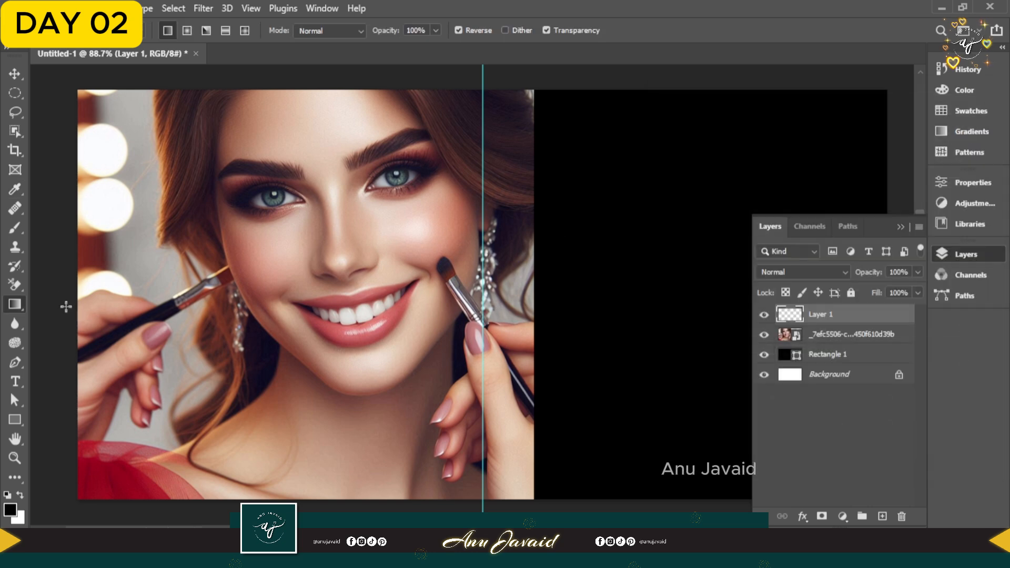
scroll(81, 290, left, 3)
drag(82, 290, 556, 286)
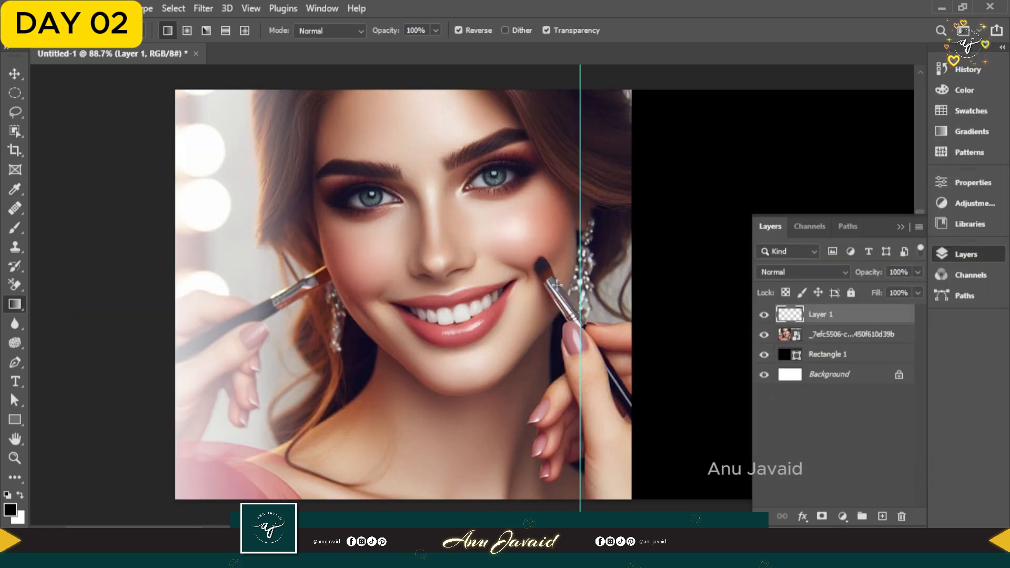
Copy the lassoed pink flower onto its own layer and hide the original Designer layer
key(v)
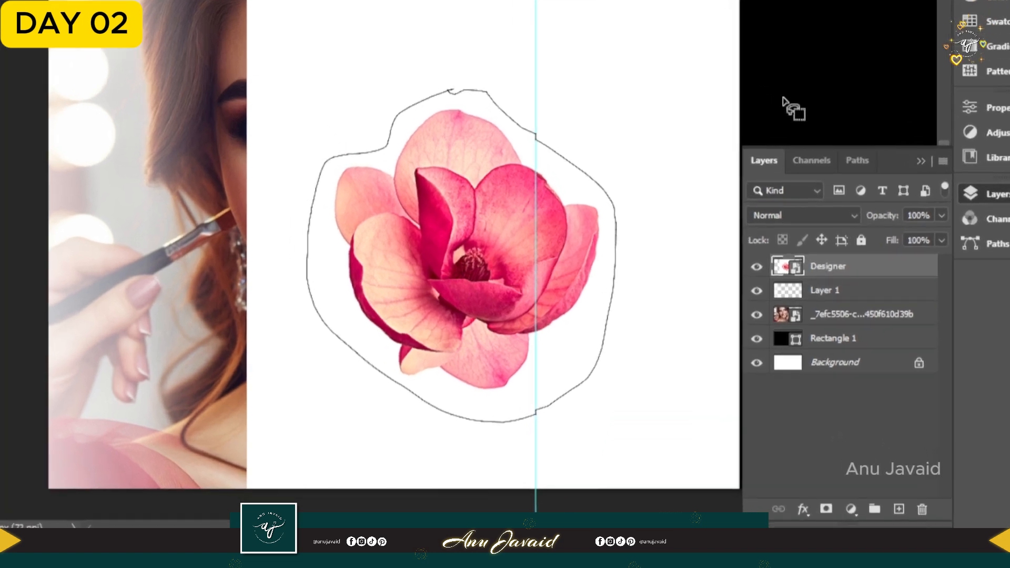
key(ctrl+j)
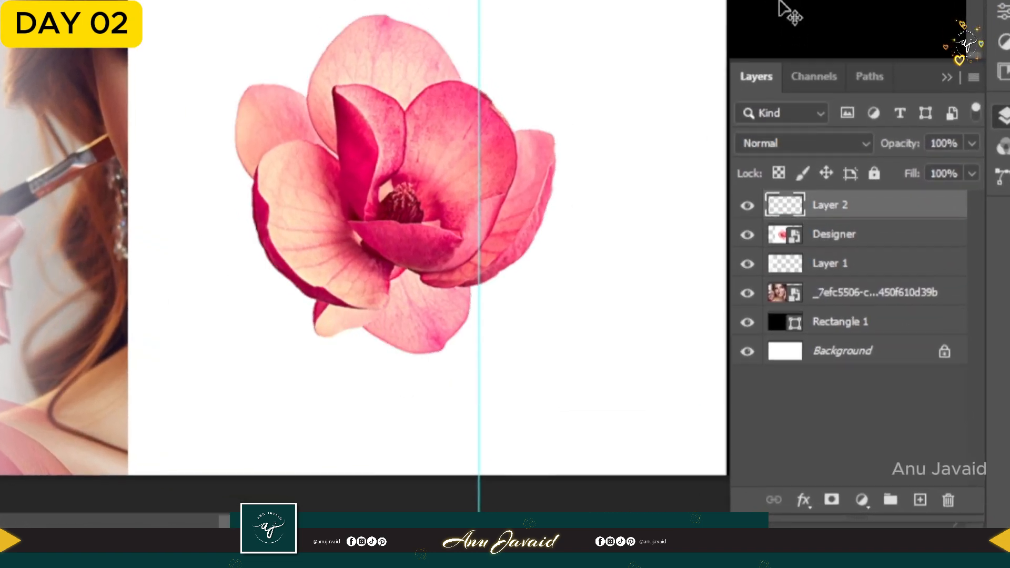
click(856, 239)
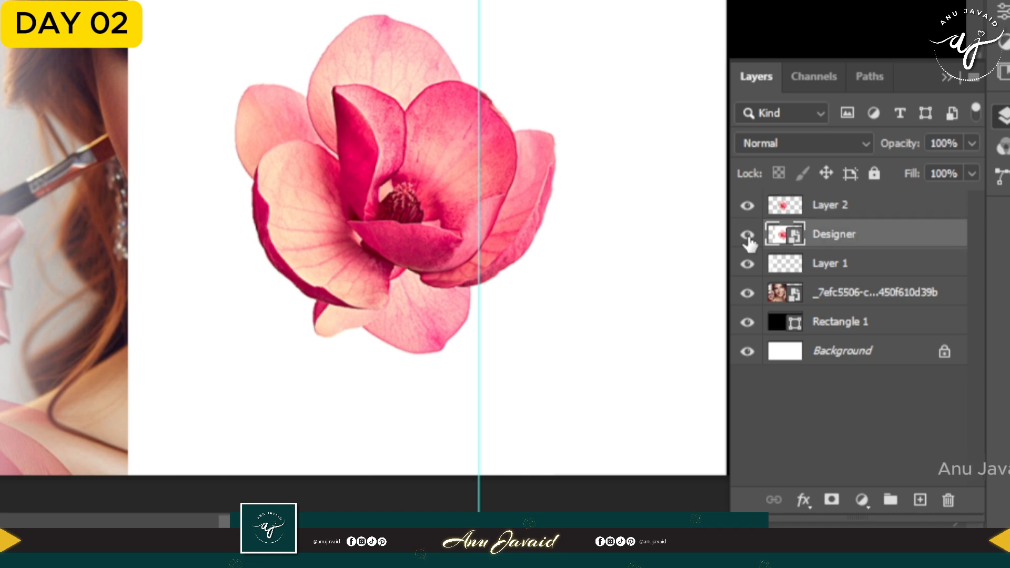
click(746, 235)
Move the cut-out flower to the photo's lower-left corner and set its layer opacity to 63%
drag(435, 231, 301, 424)
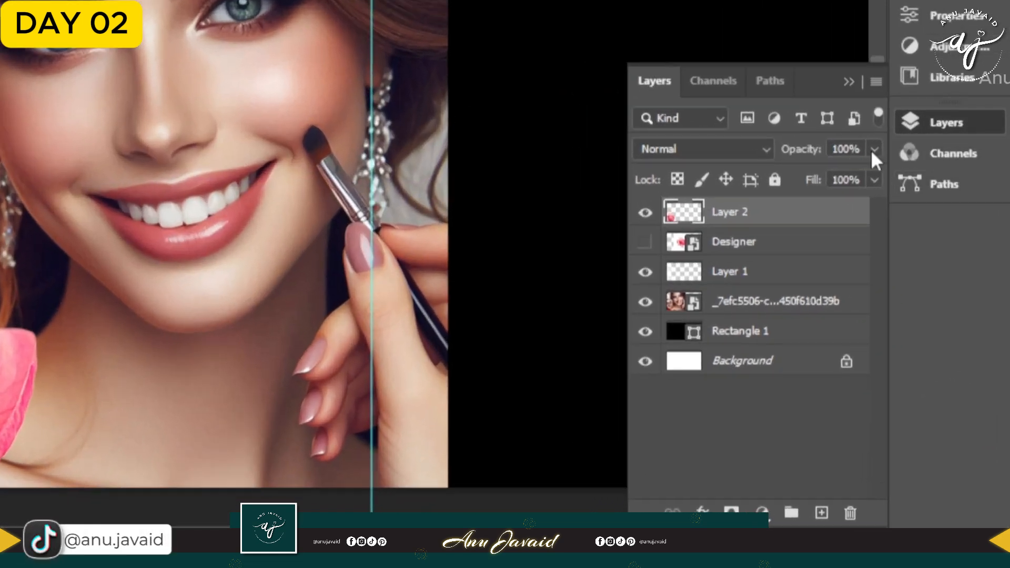
click(915, 272)
drag(859, 168, 834, 173)
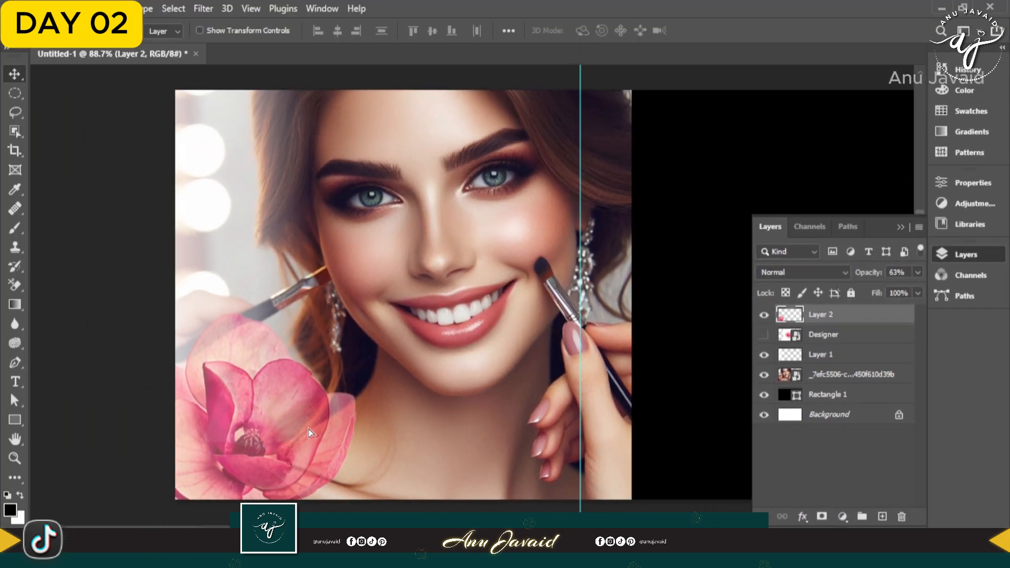
Duplicate the flower to the photo's bottom centre and recolour the copy orange with a clipped Hue/Saturation adjustment
drag(295, 378, 523, 465)
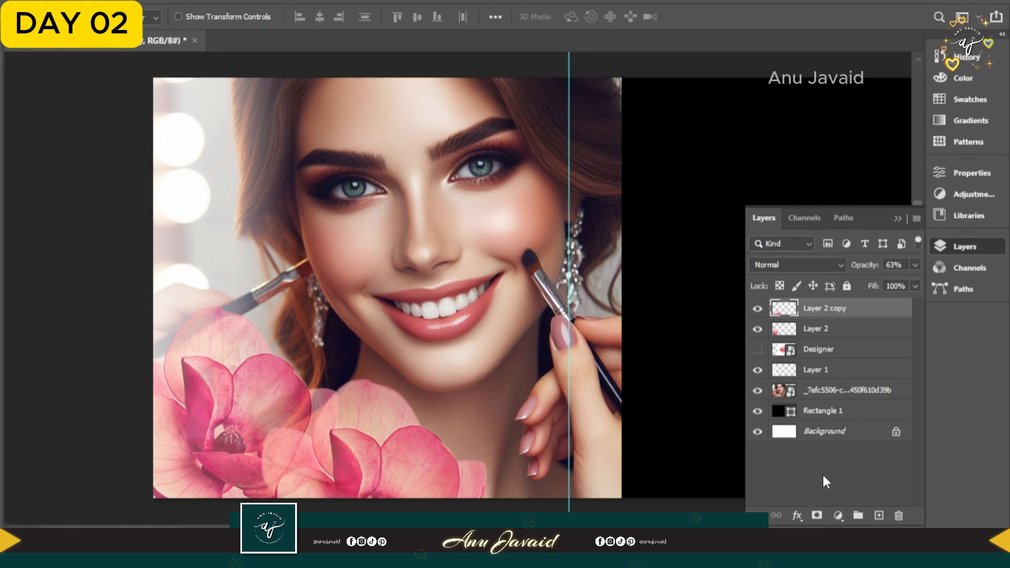
click(785, 503)
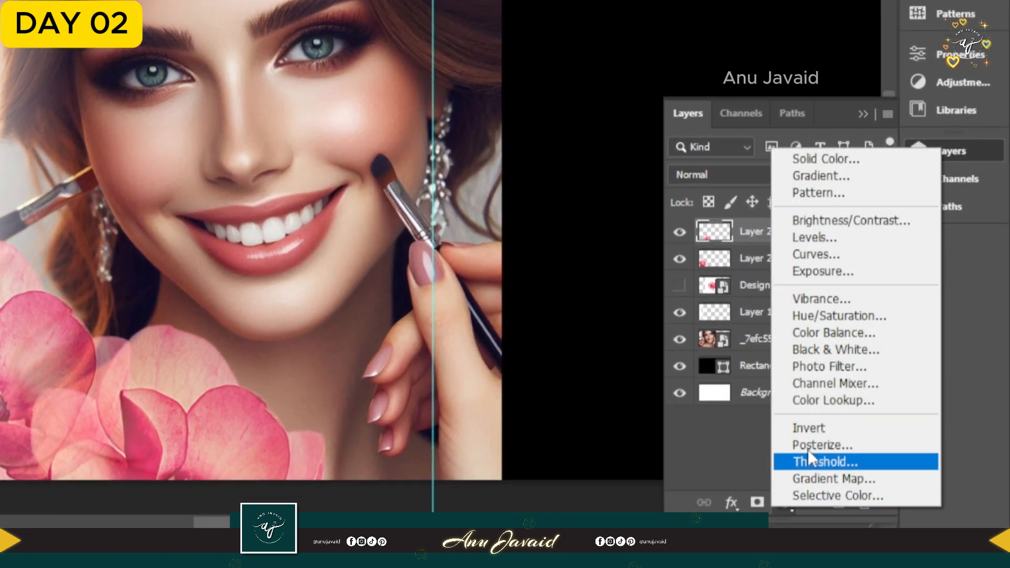
click(842, 310)
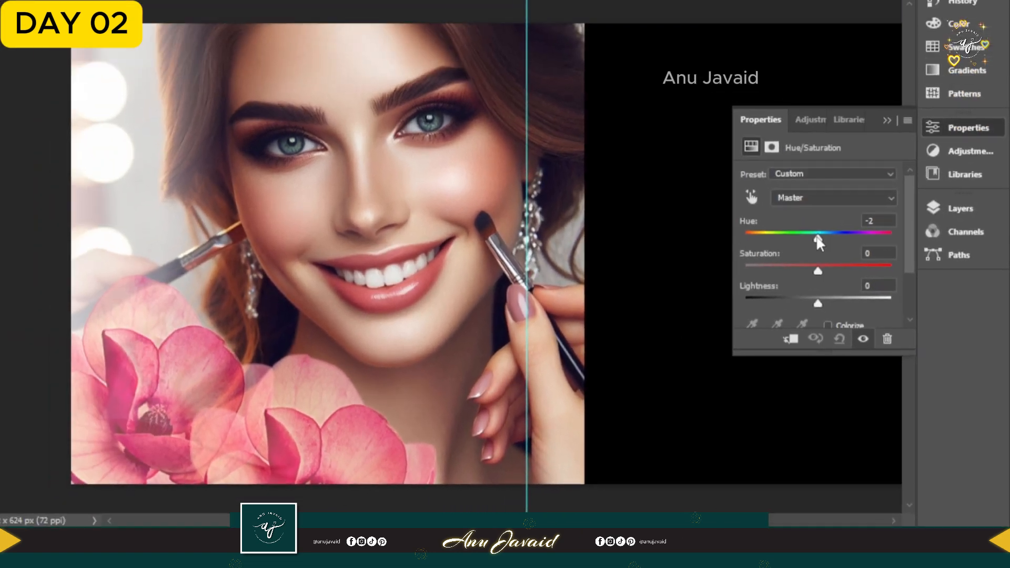
drag(781, 184, 792, 183)
click(789, 341)
drag(829, 240, 854, 241)
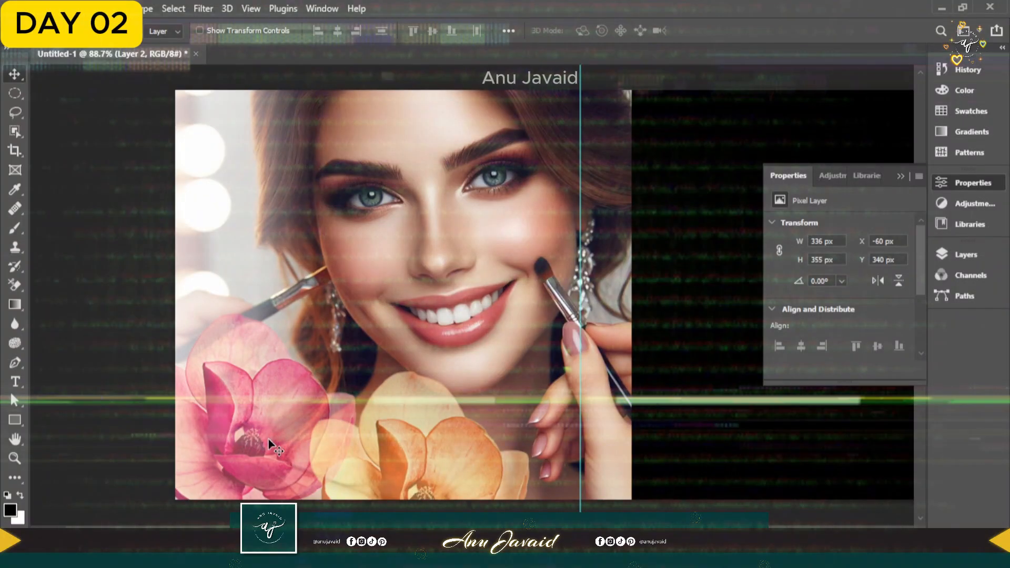
Duplicate the pink flower onto the photo's lower-right edge and shift the original slightly further left
drag(269, 439, 567, 442)
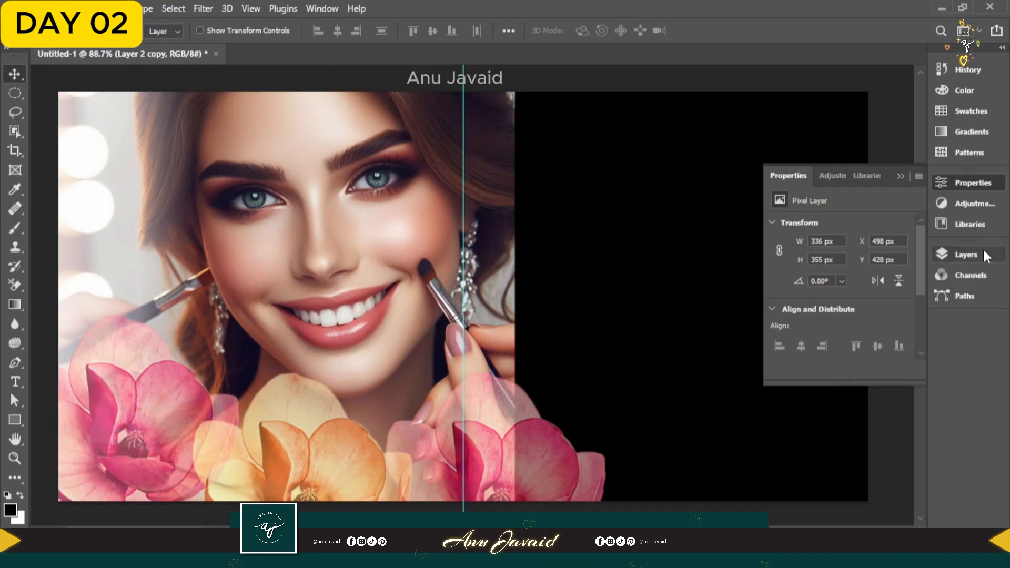
click(966, 254)
drag(157, 413, 126, 421)
Scale the orange flower down slightly and move the right-hand pink flower a little closer to it
click(829, 354)
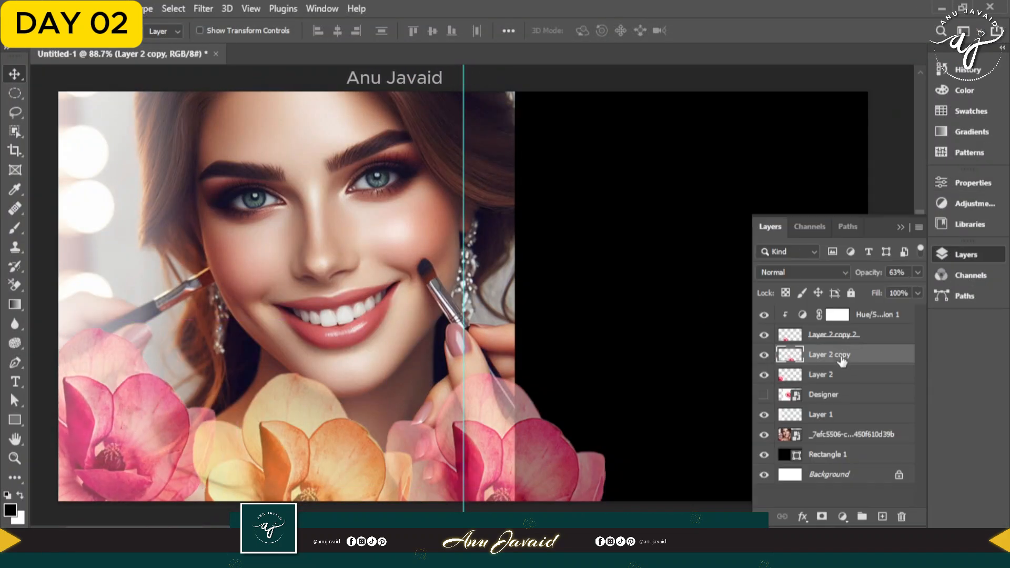
click(834, 335)
key(ctrl+t)
drag(303, 422, 298, 432)
key(Return)
drag(492, 459, 474, 461)
Recolour the right-hand flower purple with a clipped Hue/Saturation adjustment, setting the hue to -43
click(843, 516)
click(883, 378)
drag(840, 282, 812, 277)
key(ctrl+z)
click(817, 373)
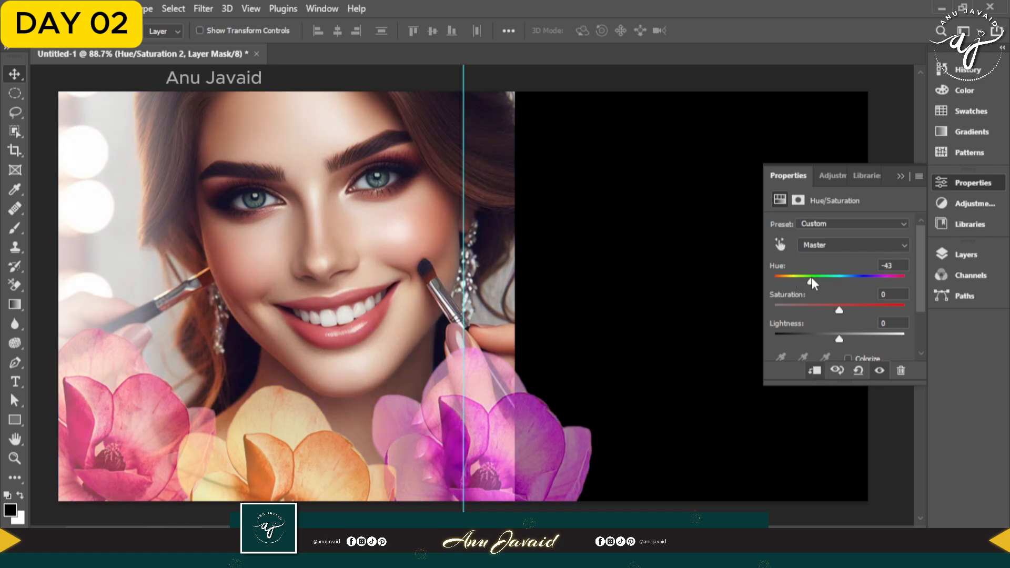
Reposition the purple flower slightly and scale it down to about 91%
click(901, 176)
drag(686, 378, 771, 369)
drag(602, 430, 584, 423)
key(ctrl+t)
drag(658, 331, 648, 344)
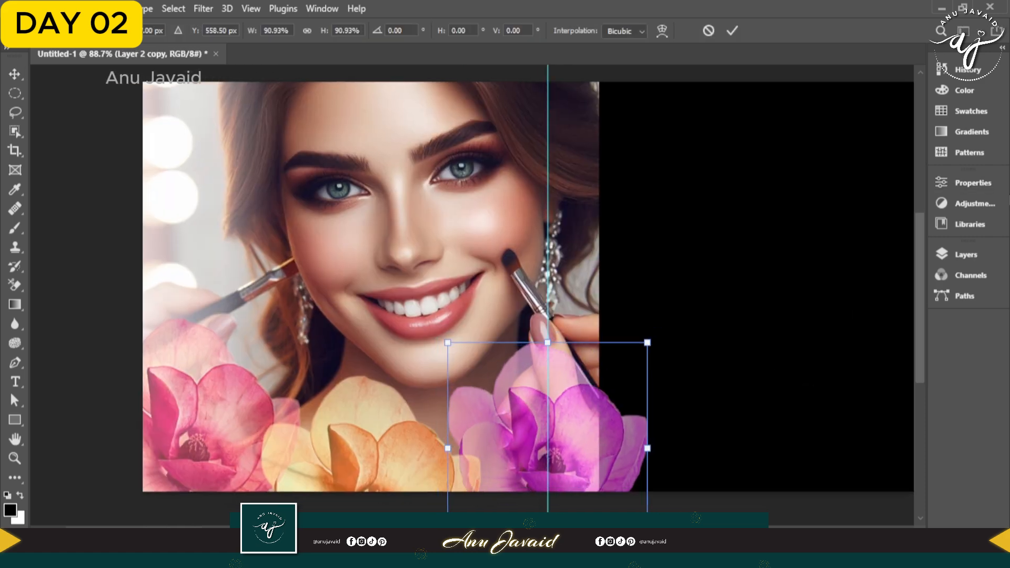
click(966, 254)
key(Return)
Scale the orange flower down to about 91% and lower it slightly at the photo's bottom edge
click(834, 335)
key(ctrl+t)
drag(481, 376, 472, 387)
drag(408, 448, 408, 456)
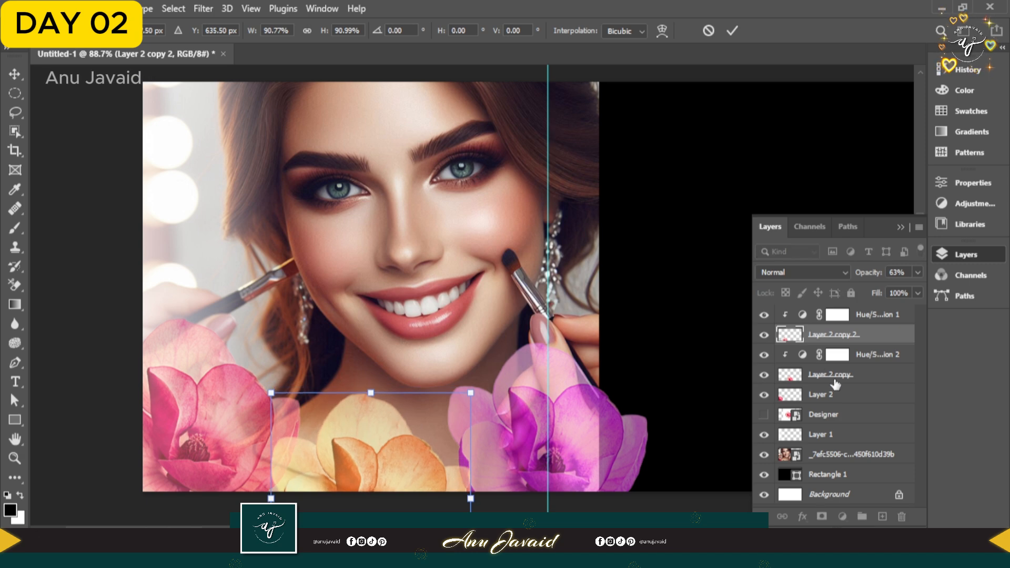
Nudge the purple and pink flowers slightly to even out the row along the photo's bottom
click(834, 377)
drag(579, 442, 580, 438)
drag(180, 423, 180, 415)
click(728, 183)
click(901, 227)
Add a text layer with the letter "B" above all other layers, near the photo's upper-left corner
drag(728, 183, 748, 209)
key(t)
click(966, 255)
click(878, 315)
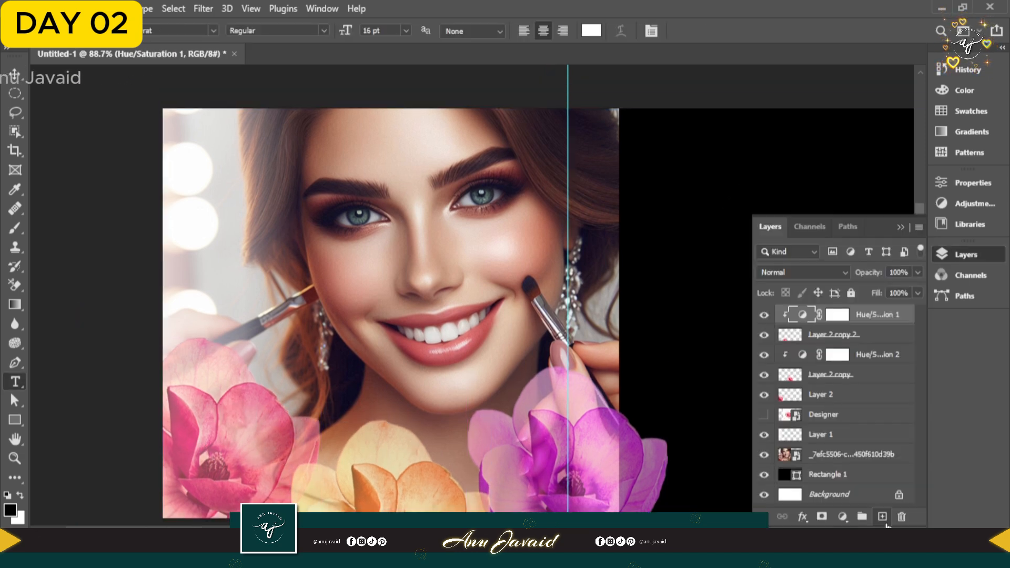
click(883, 518)
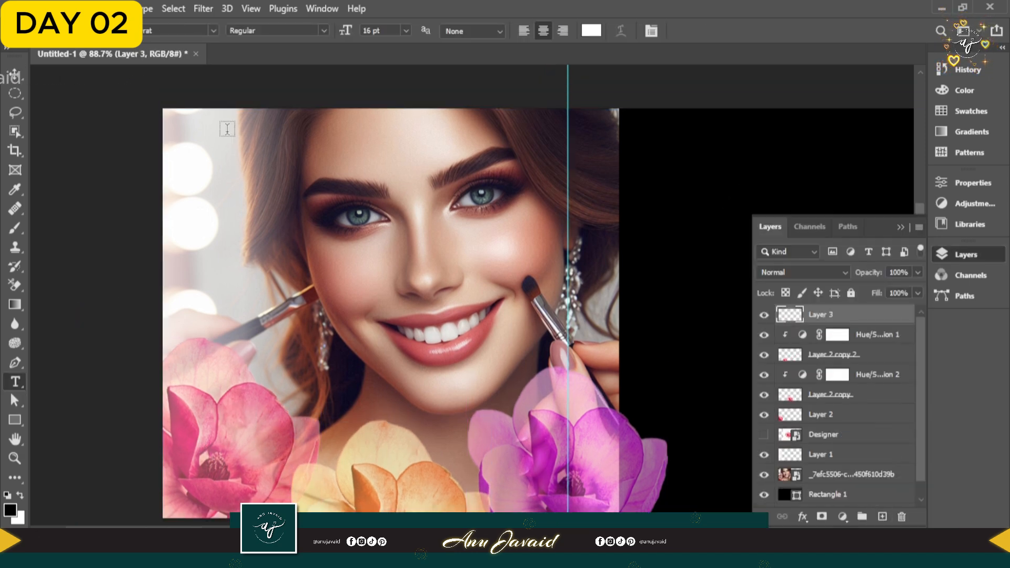
text(B)
click(15, 74)
Enlarge the letter B to about 247 pt and place it over the photo's upper-left area
key(ctrl+t)
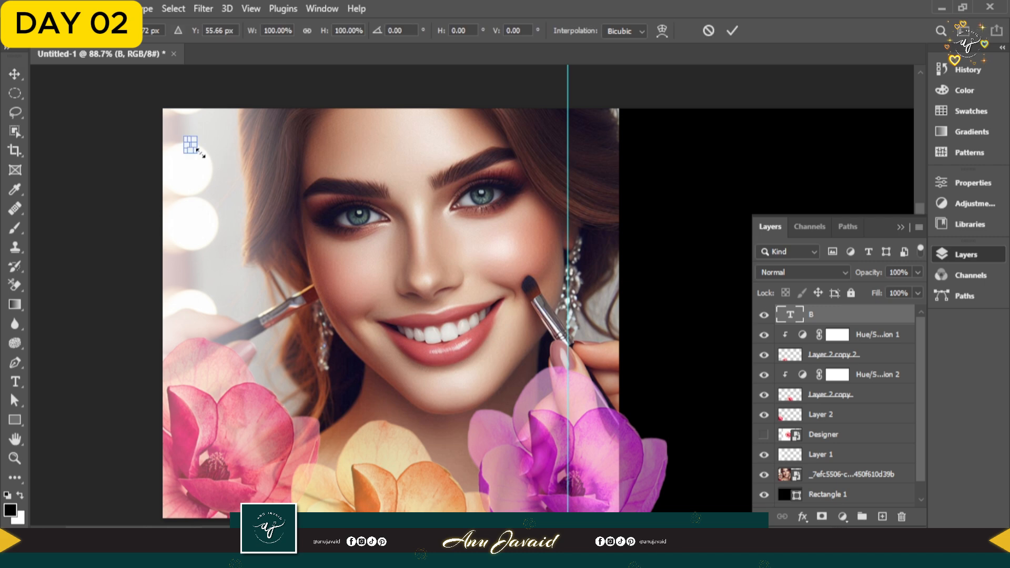
drag(275, 263, 274, 264)
drag(250, 195, 308, 235)
drag(332, 81, 312, 112)
key(Return)
Set the letter B in a Bold style and change its typeface
double_click(279, 199)
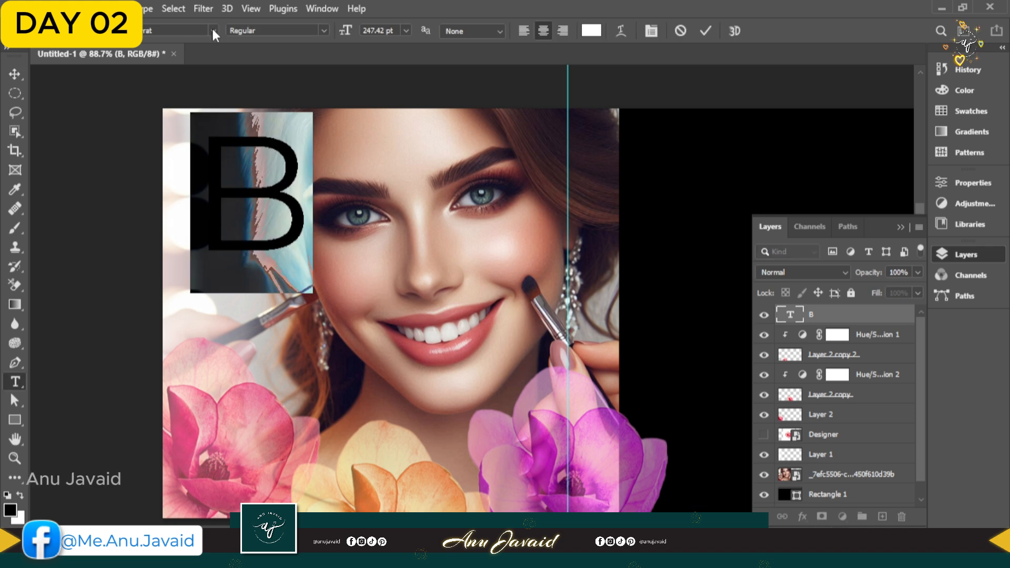
click(324, 31)
click(252, 192)
click(213, 31)
click(210, 119)
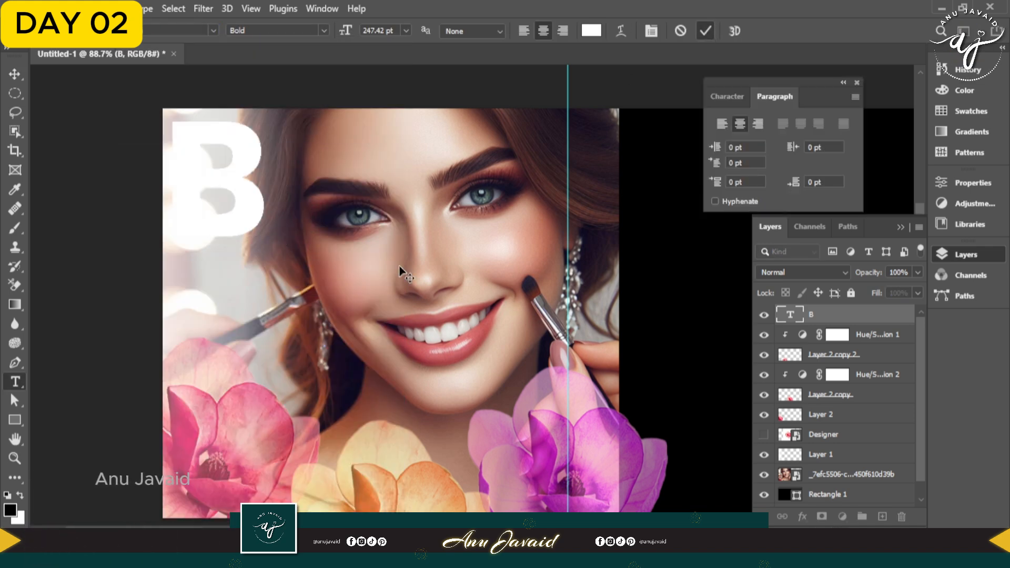
key(v)
Scale the letter B down to about 172 pt and place it in the photo's upper-left corner
key(ctrl+t)
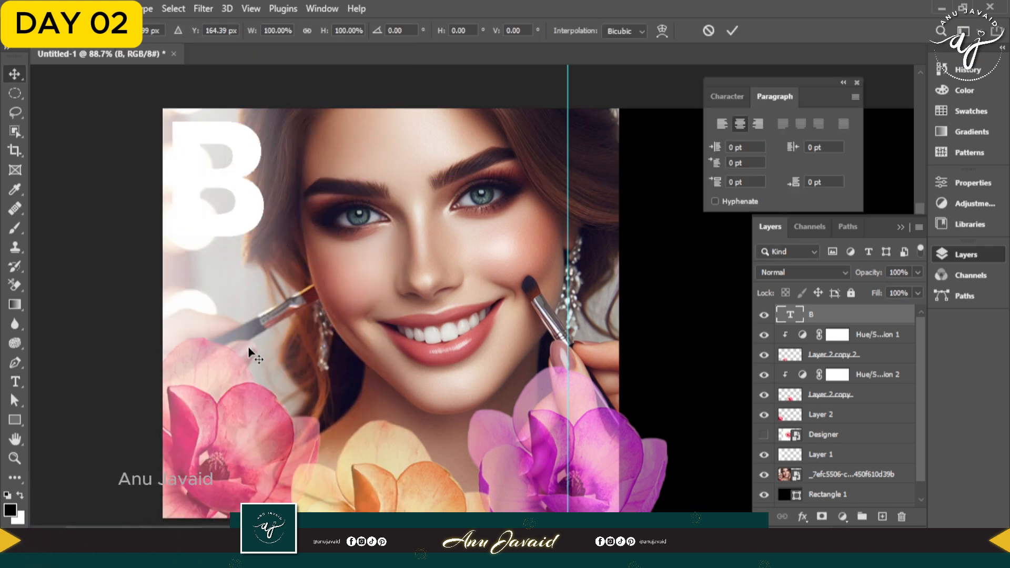
drag(263, 333, 247, 298)
drag(233, 219, 215, 181)
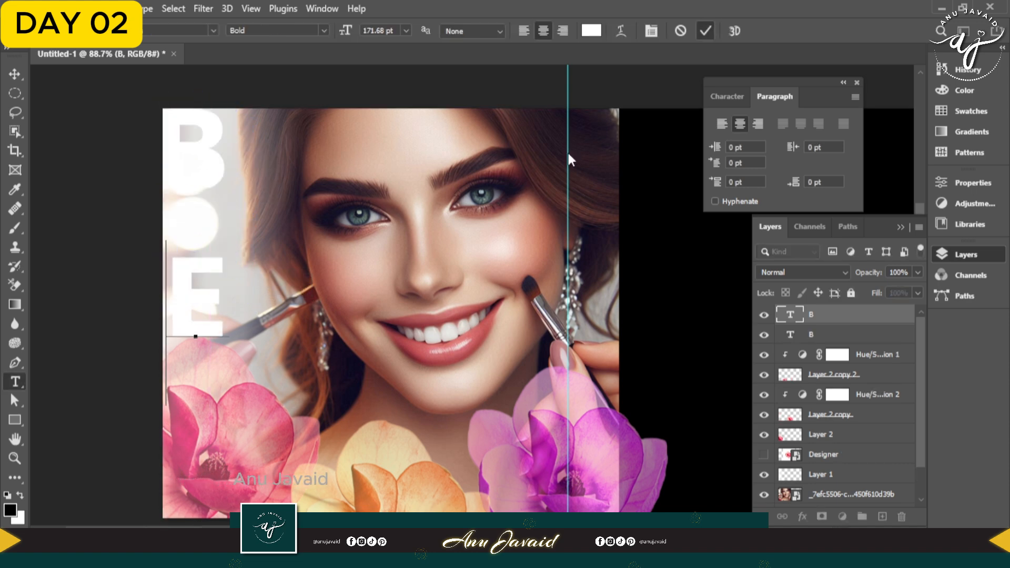
Duplicate the letter and retype the copies as A and U to continue the word BEAUTY
key(ctrl+a)
text(A)
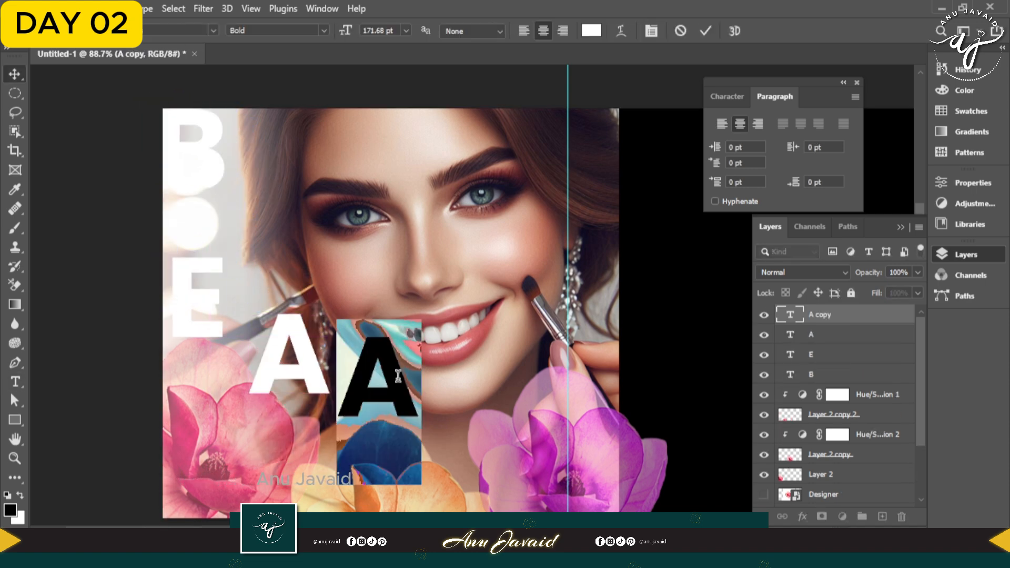
text(U)
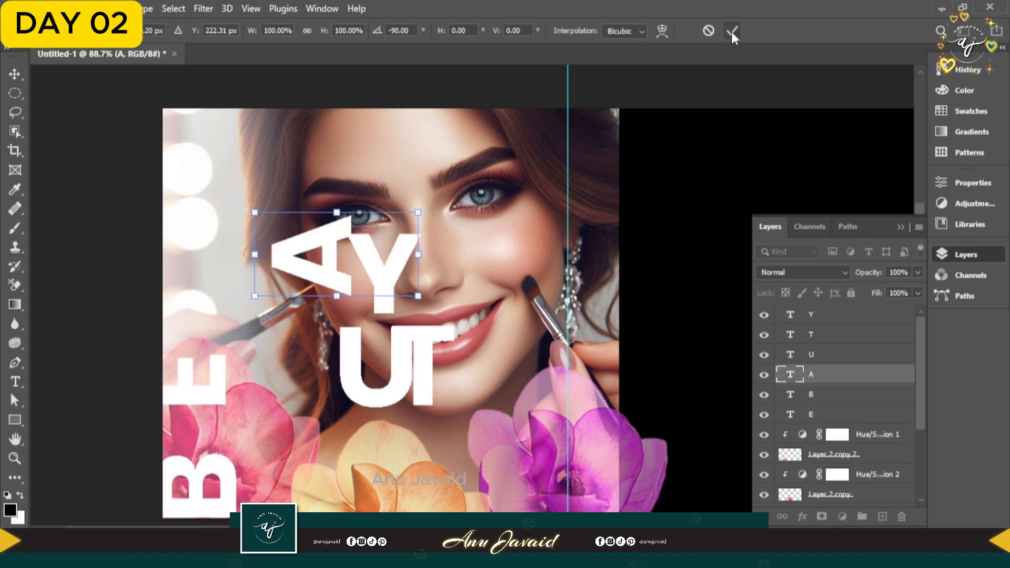
Rotate the letter A by -90° and stack U, T and Y above it to spell BEAUTY vertically along the photo's left edge
click(733, 32)
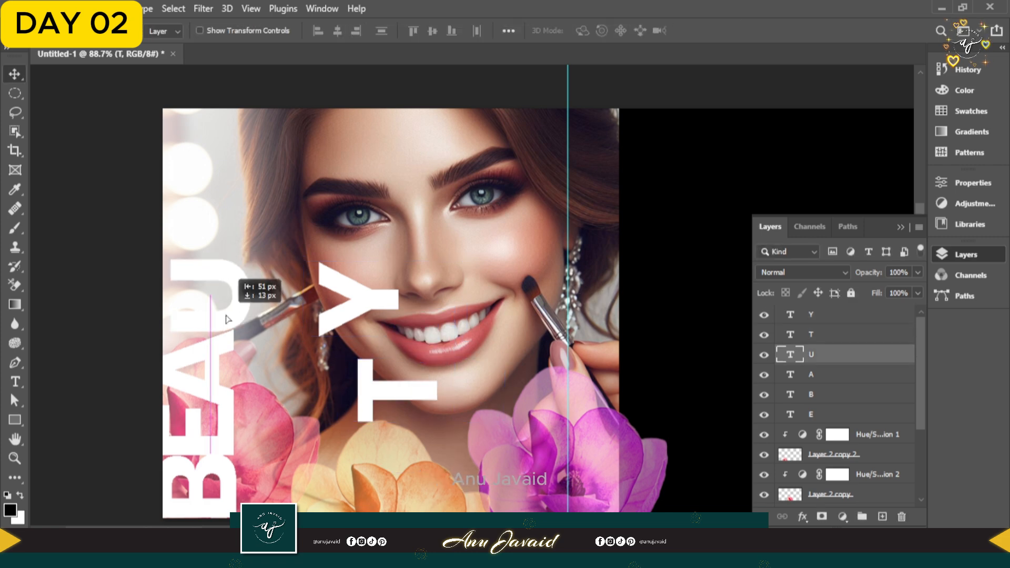
drag(225, 321, 224, 328)
drag(389, 391, 190, 229)
drag(361, 299, 200, 141)
drag(221, 227, 221, 221)
drag(221, 302, 221, 295)
drag(221, 141, 221, 137)
Select all six BEAUTY letters and distribute them evenly by their vertical centers
shift+click(221, 219)
shift+click(224, 282)
shift+click(223, 352)
shift+click(226, 421)
shift+click(226, 476)
click(508, 31)
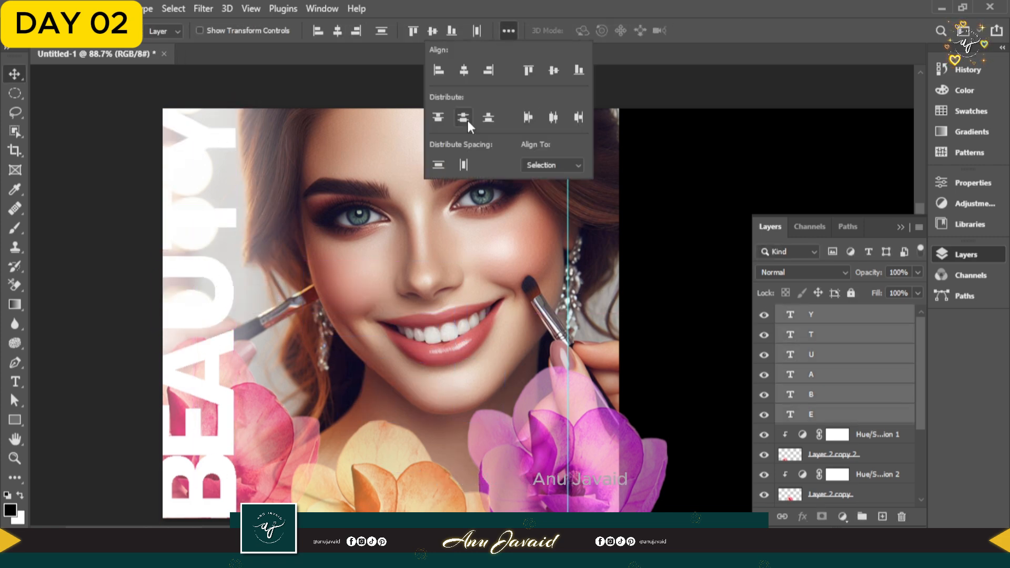
click(467, 120)
click(639, 75)
Make a full-height rectangular selection over the BEAUTY lettering and fill it with black on Layer 3
right_click(21, 90)
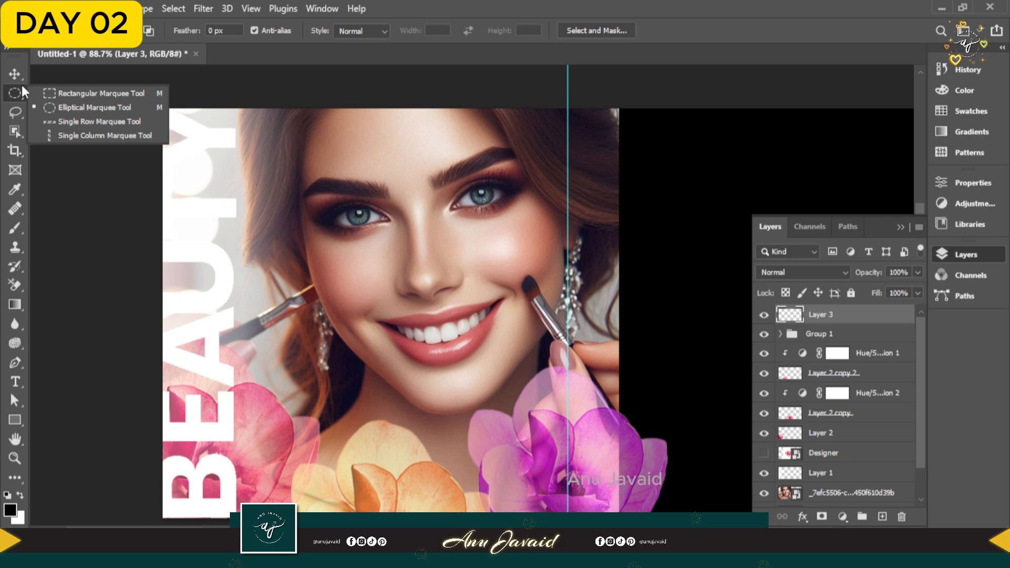
click(90, 93)
drag(162, 108, 237, 424)
drag(358, 428, 399, 517)
key(ctrl+BackSpace)
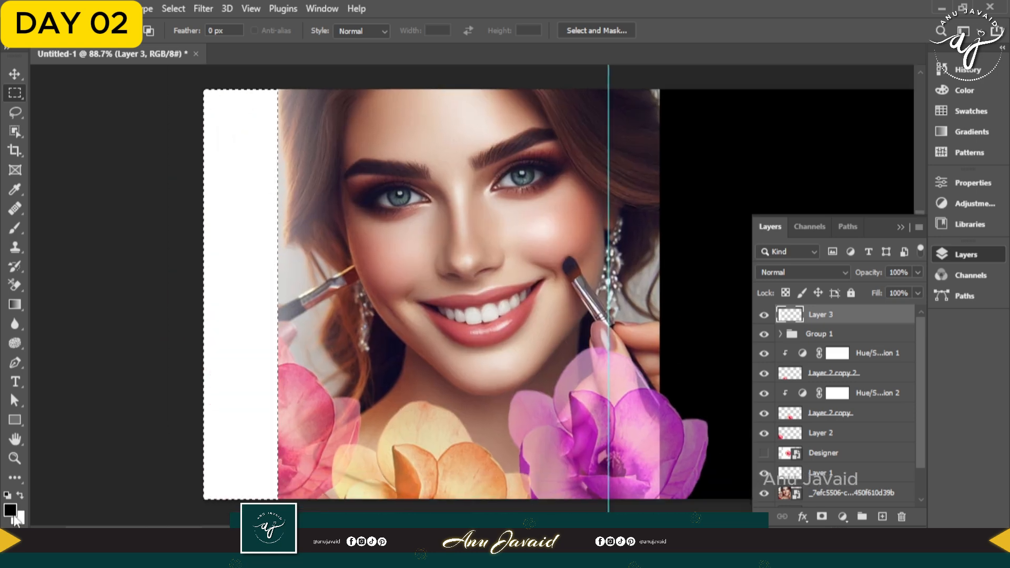
key(alt+BackSpace)
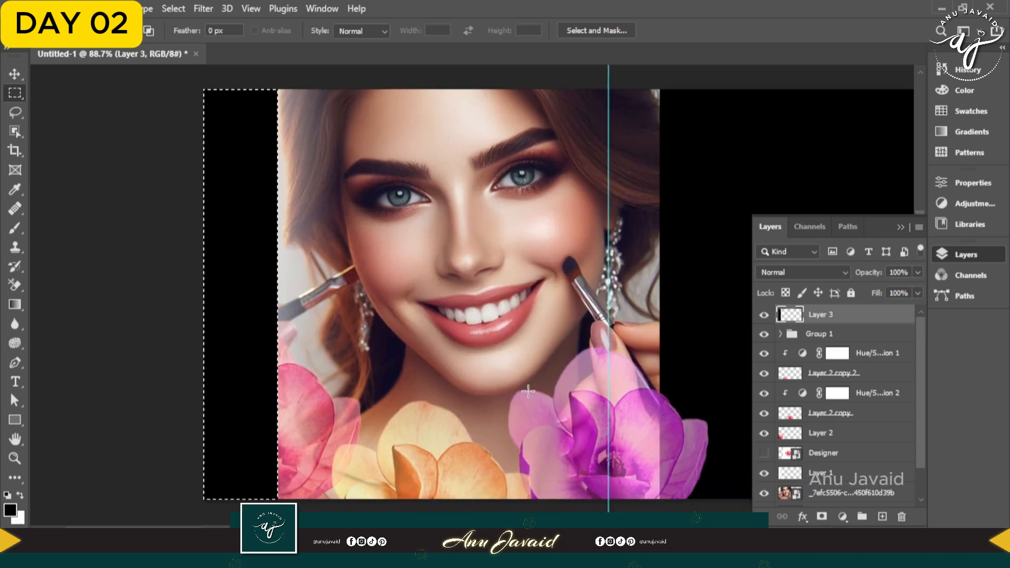
Move the black strip's layer beneath the lettering group and set its blend mode to Overlay
drag(837, 321, 838, 340)
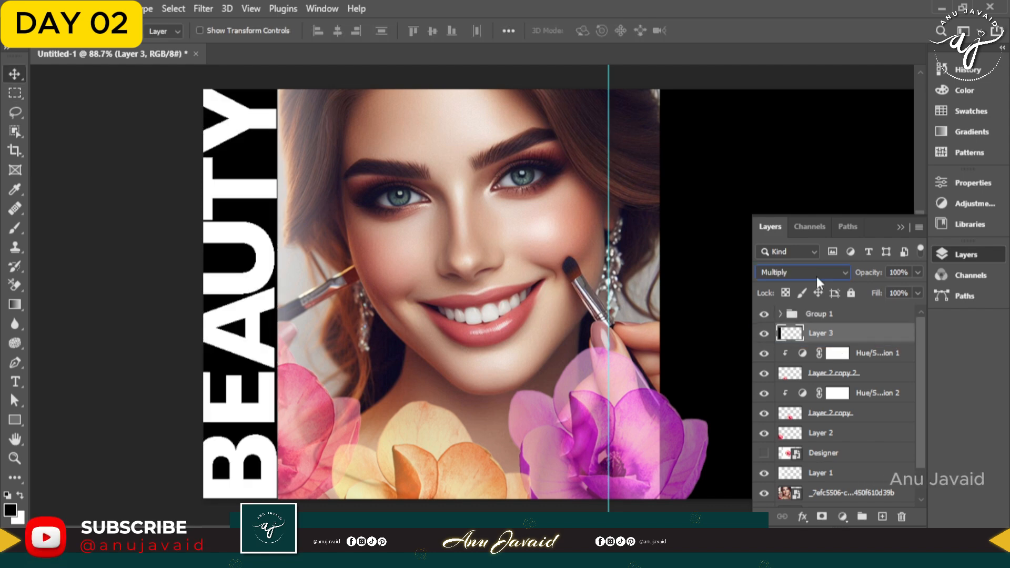
click(817, 276)
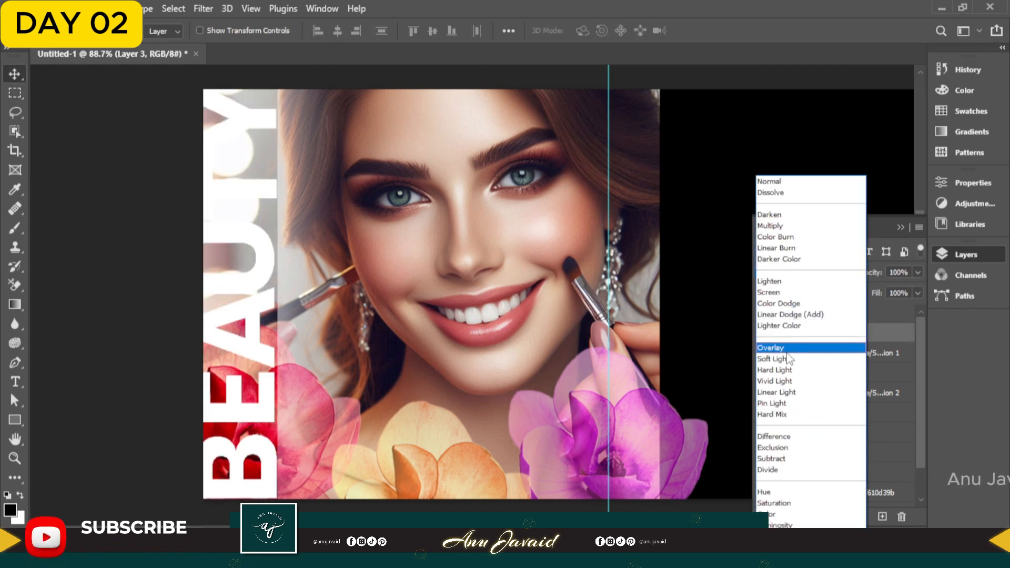
click(770, 348)
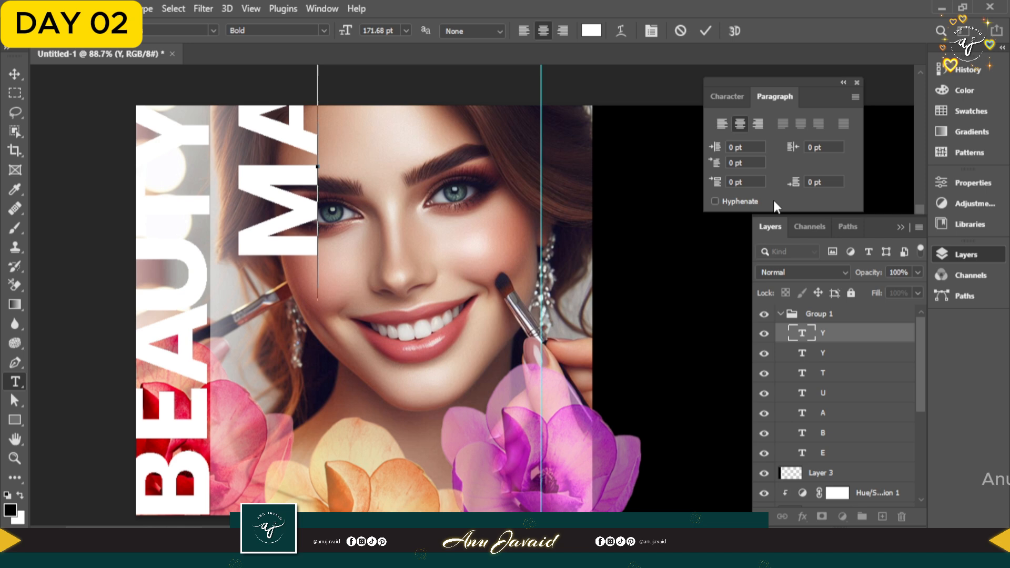
Retype the copied letter as MAKEUP at 82 pt and move it beside the vertical BEAUTY lettering
text(K)
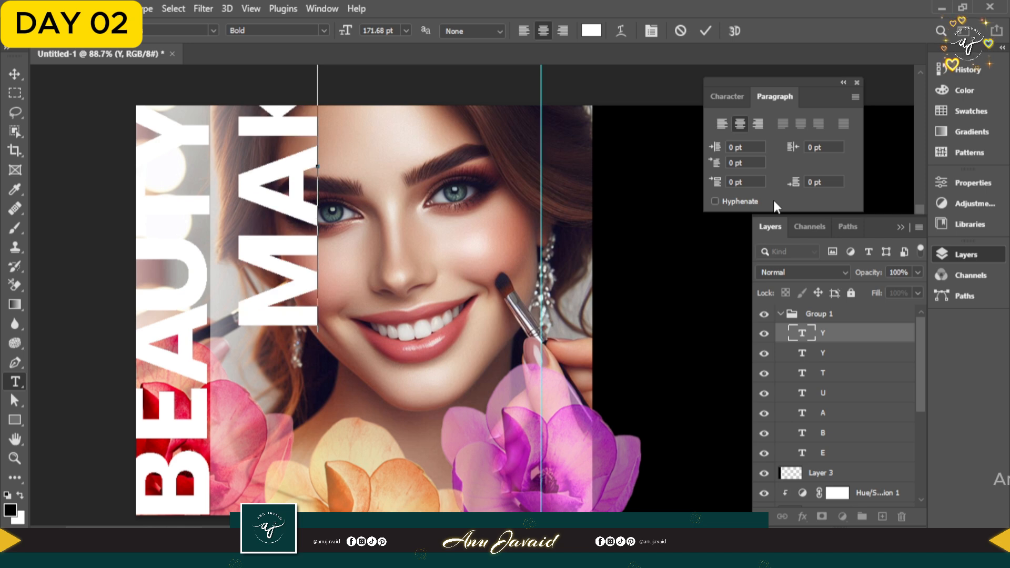
text(E)
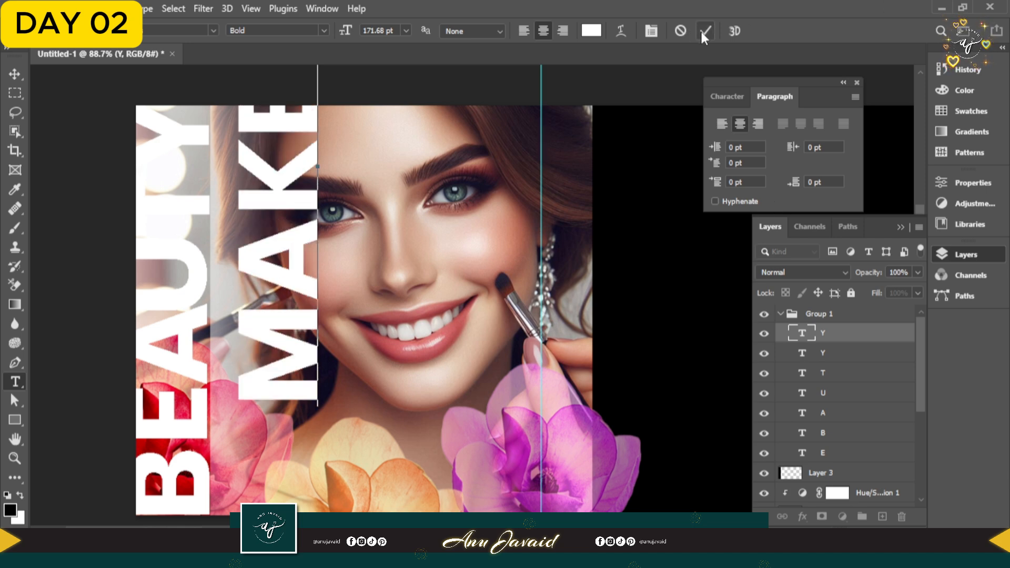
key(ctrl+a)
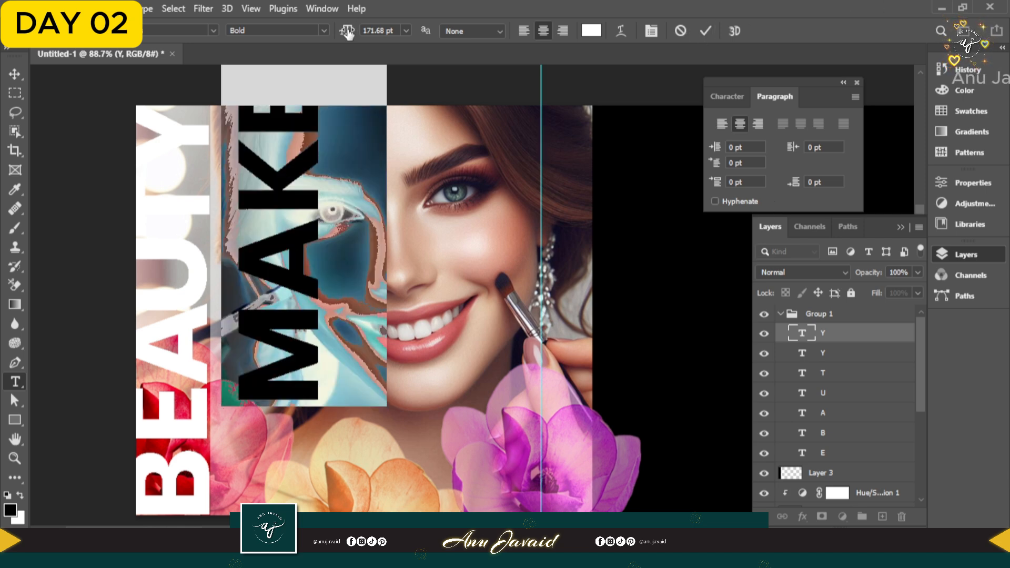
drag(345, 30, 282, 38)
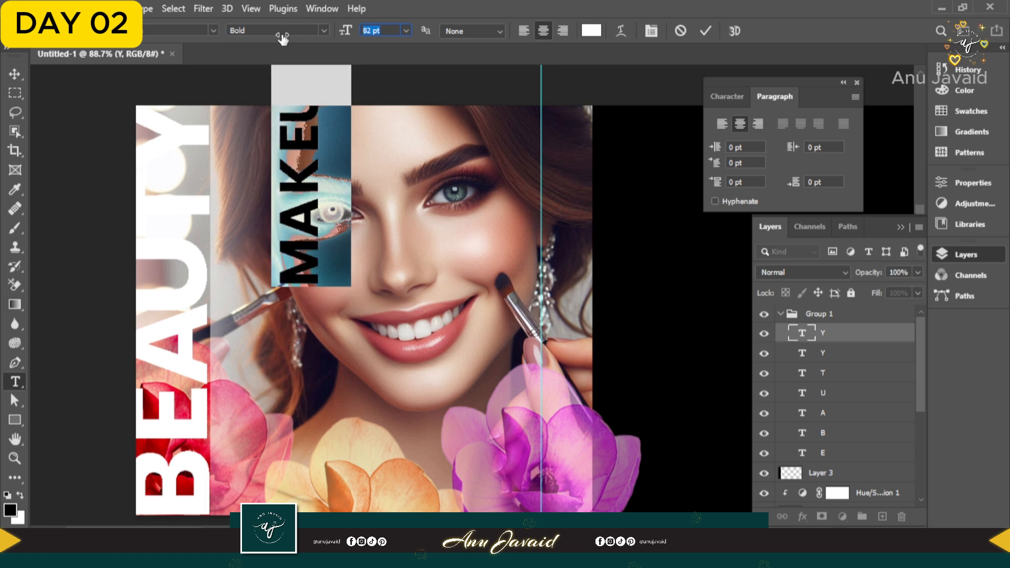
click(707, 30)
key(v)
drag(307, 184, 241, 247)
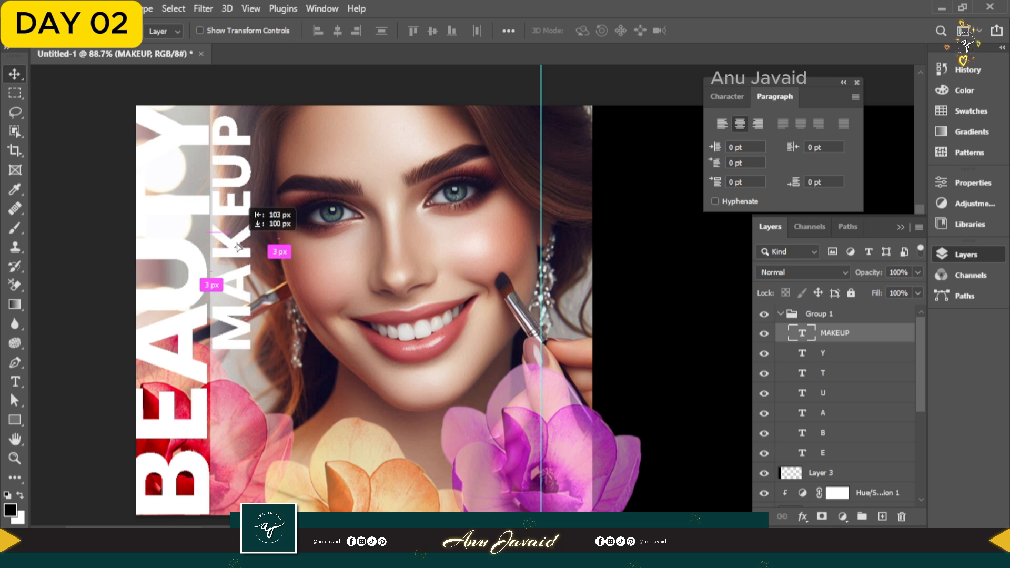
Set the MAKEUP text to Regular style at 50 pt and move it up beside the top of the BEAUTY lettering
double_click(241, 247)
click(324, 30)
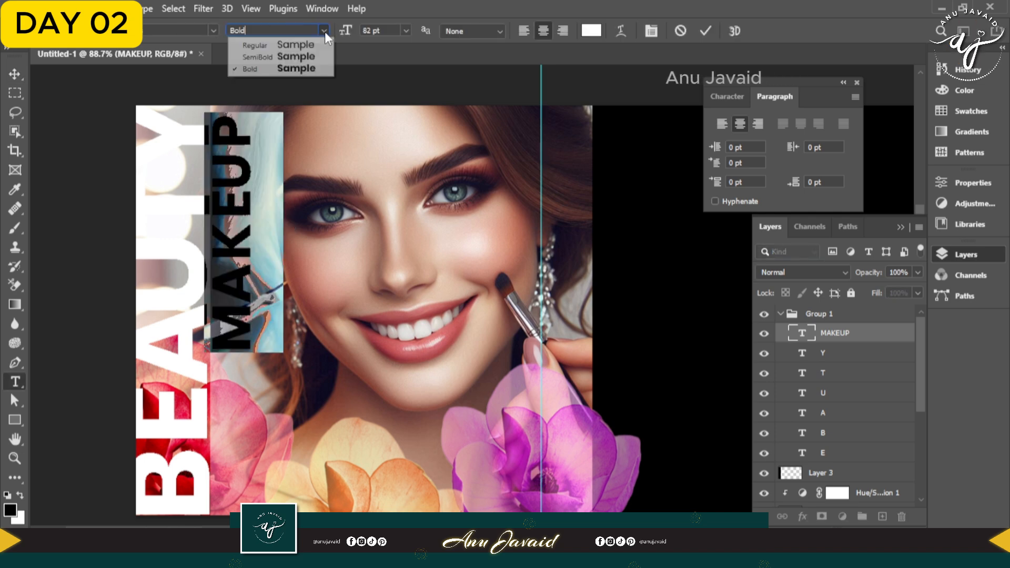
click(263, 44)
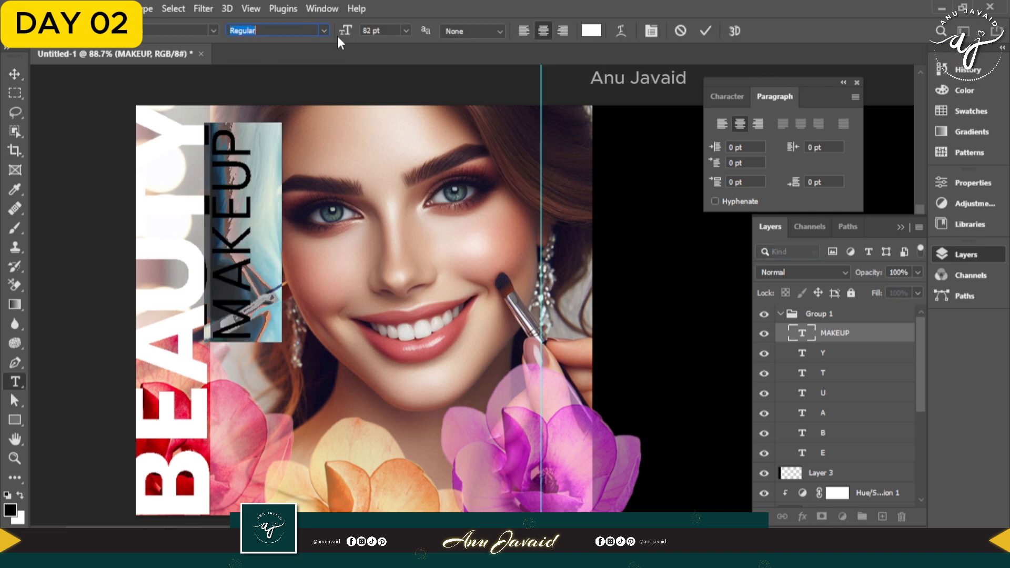
drag(350, 37, 345, 32)
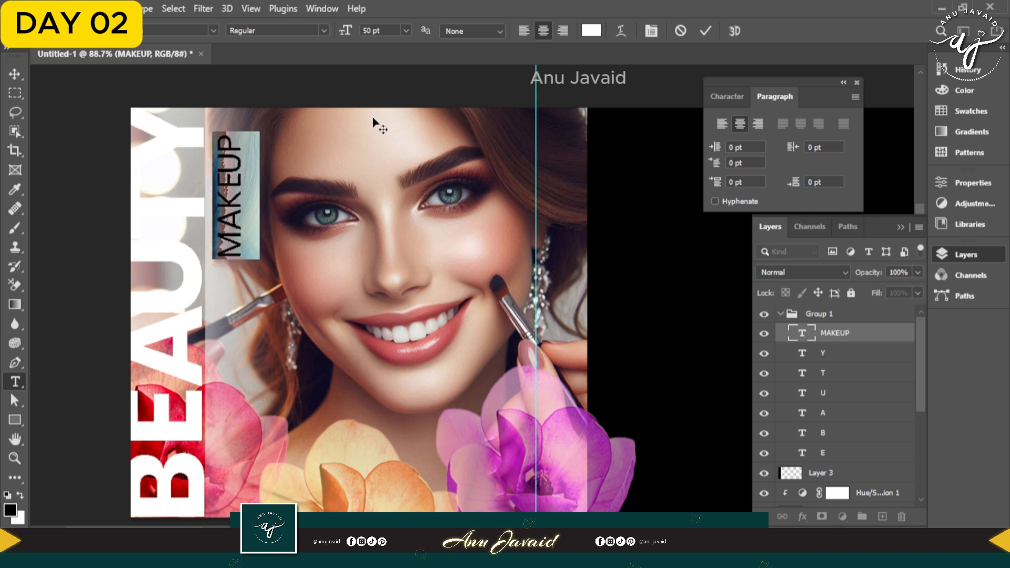
click(377, 154)
key(v)
drag(236, 192, 221, 179)
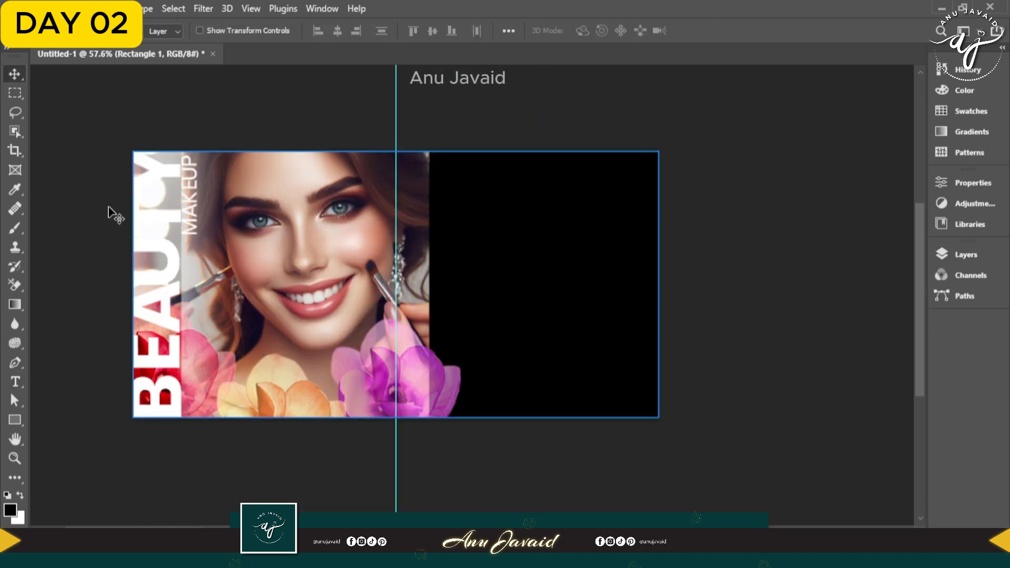
right_click(15, 420)
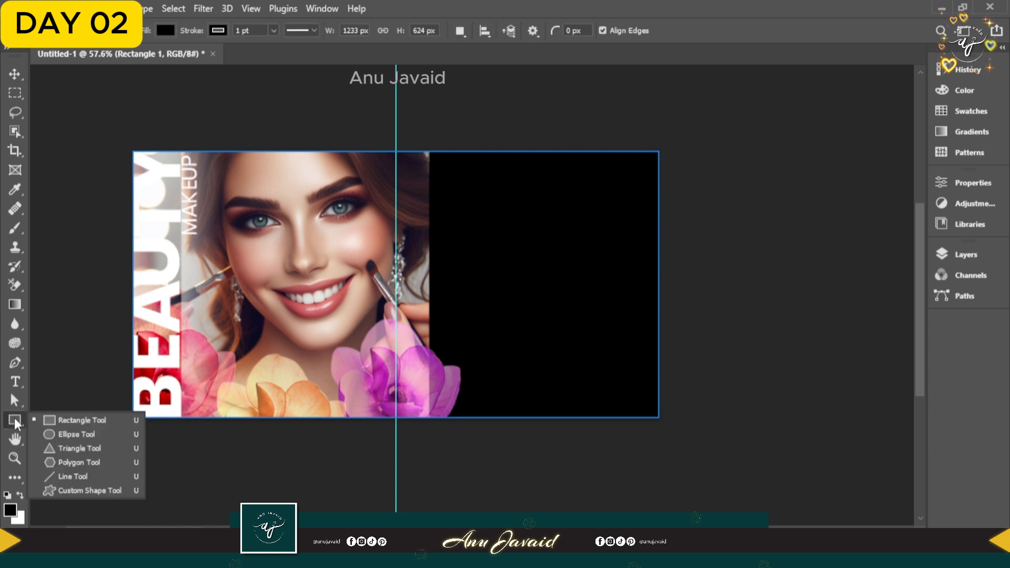
click(99, 421)
key(shift+u)
drag(575, 196, 655, 295)
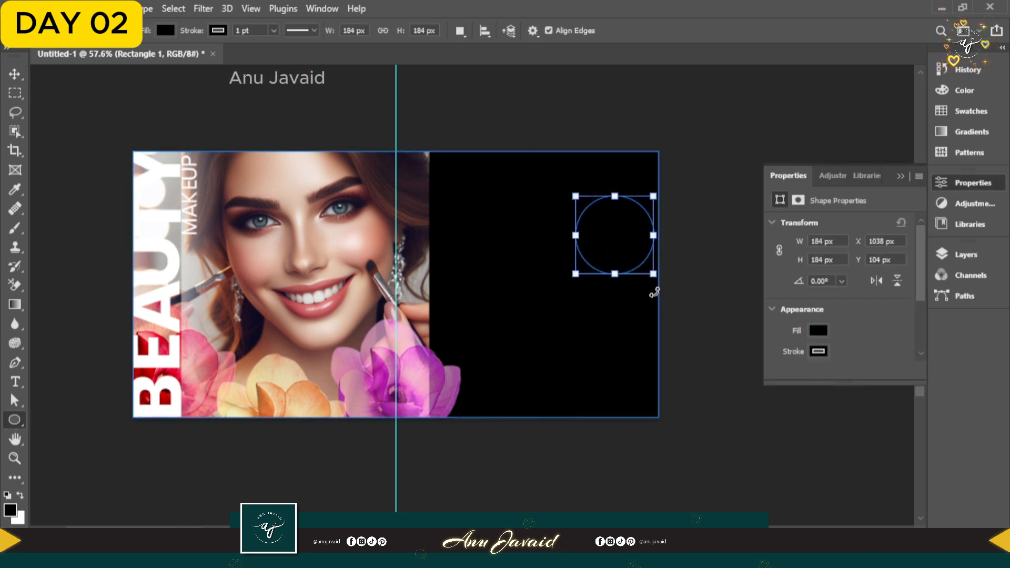
Add a new layer above all others and draw an ellipse about 193 × 199 px on the black area's right side
click(947, 254)
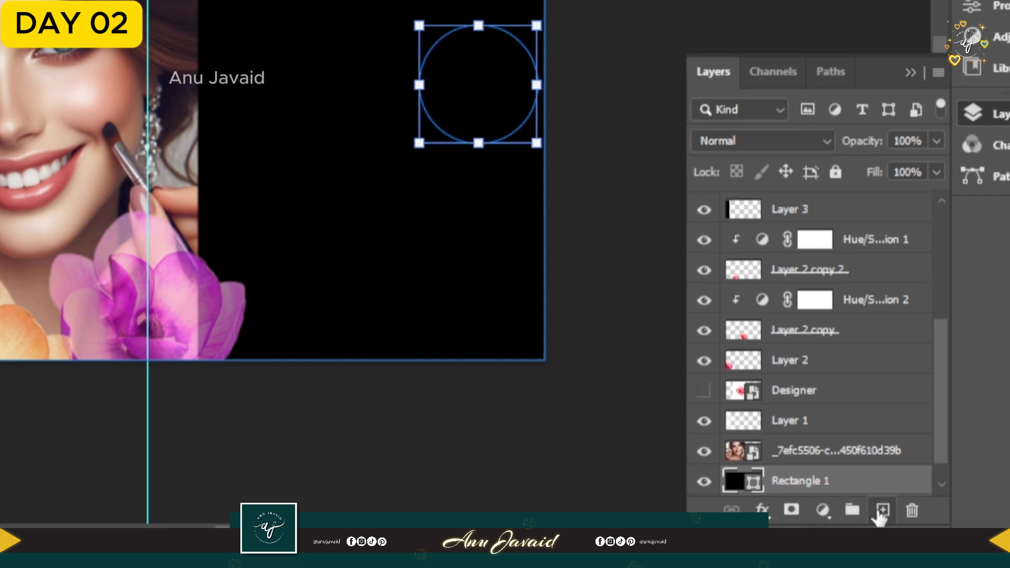
click(880, 512)
key(ctrl+shift+bracketright)
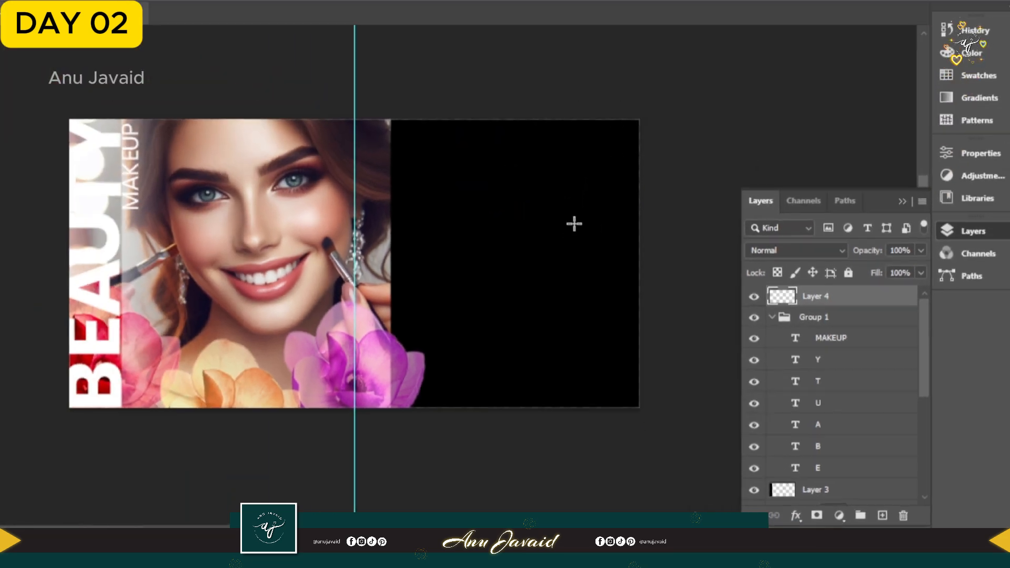
drag(413, 44, 535, 168)
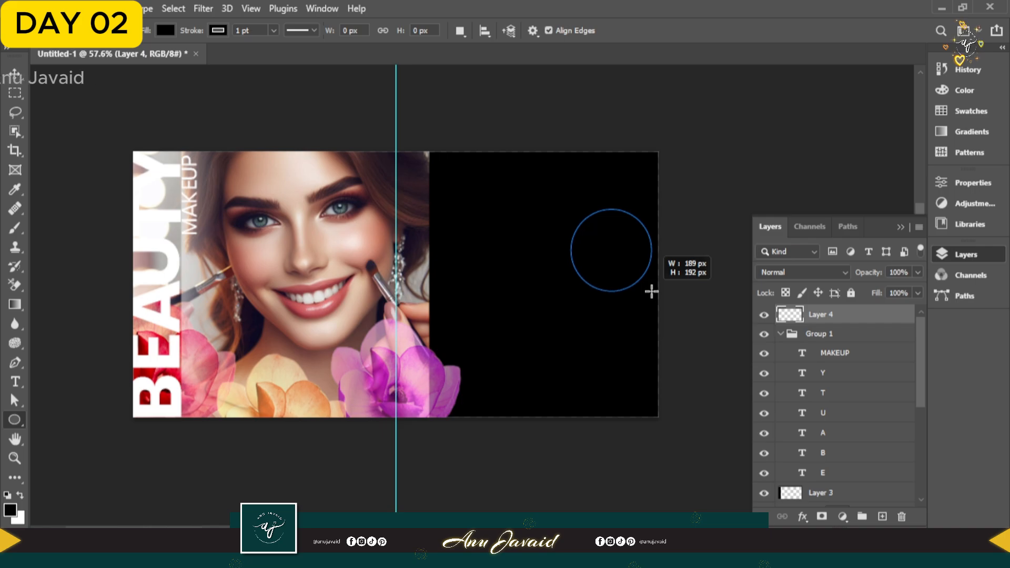
drag(653, 295, 653, 295)
Fill the ellipse with purple and give it a white stroke about 2.5 pt wide
click(822, 331)
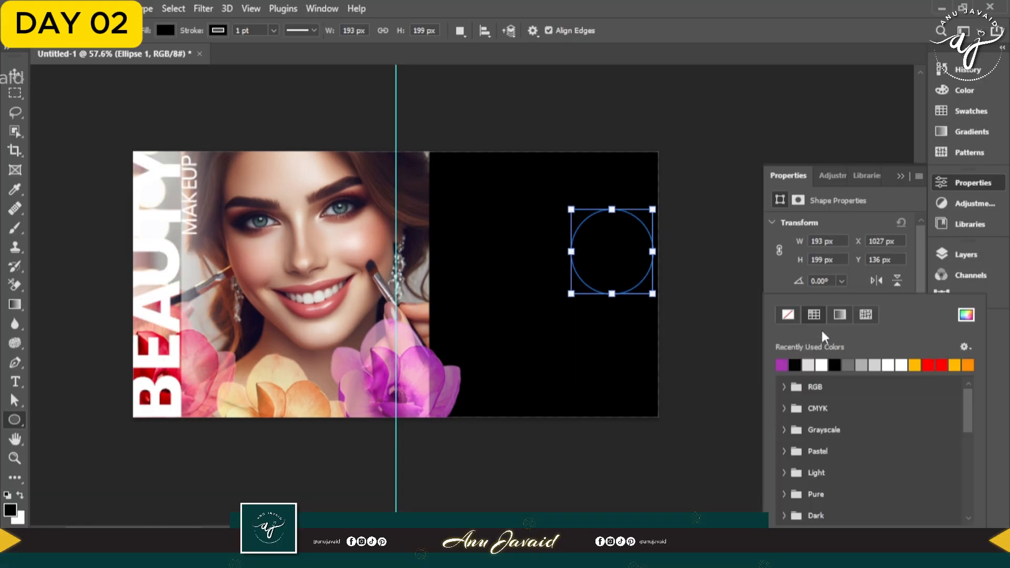
click(782, 365)
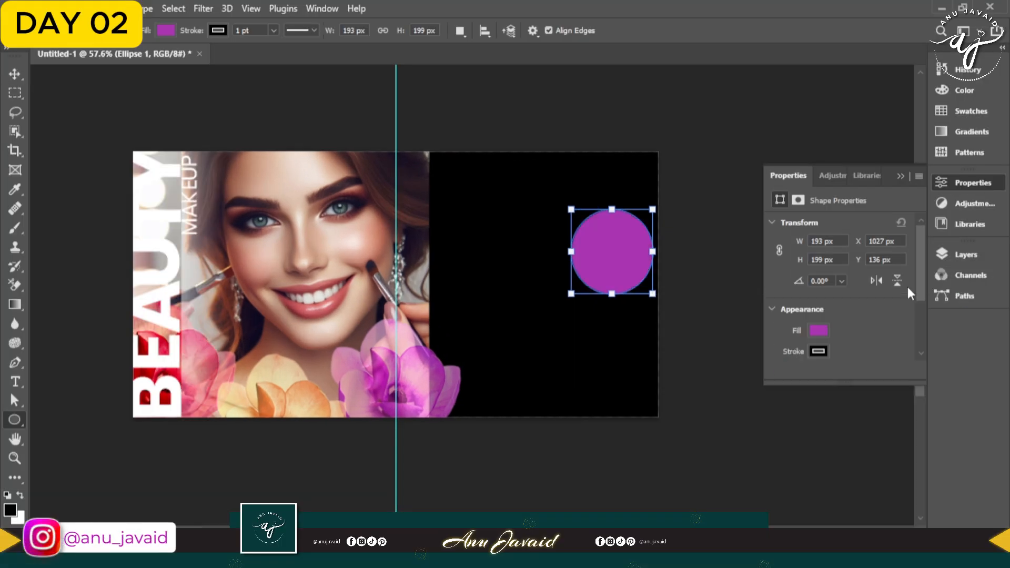
click(818, 351)
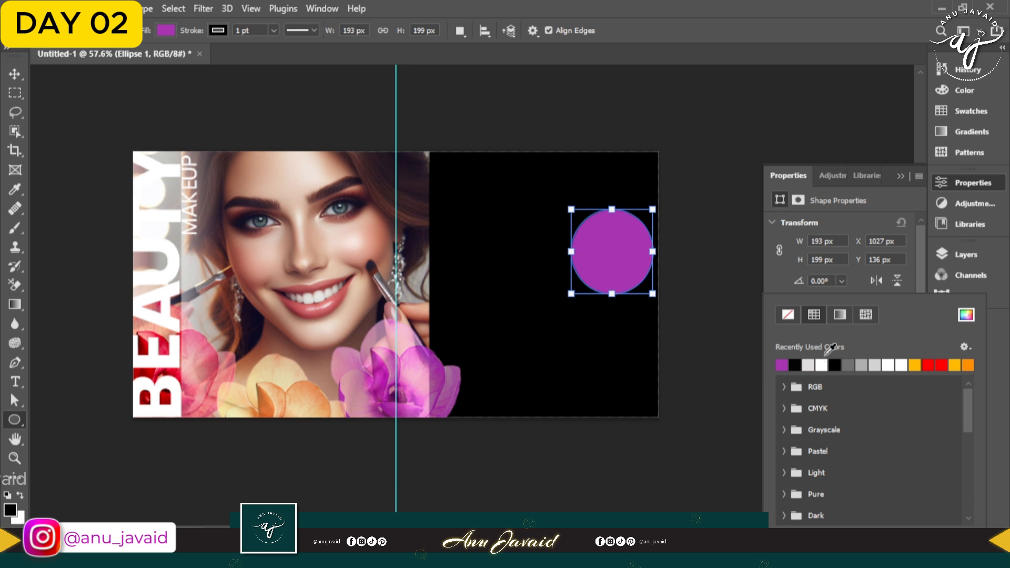
click(910, 298)
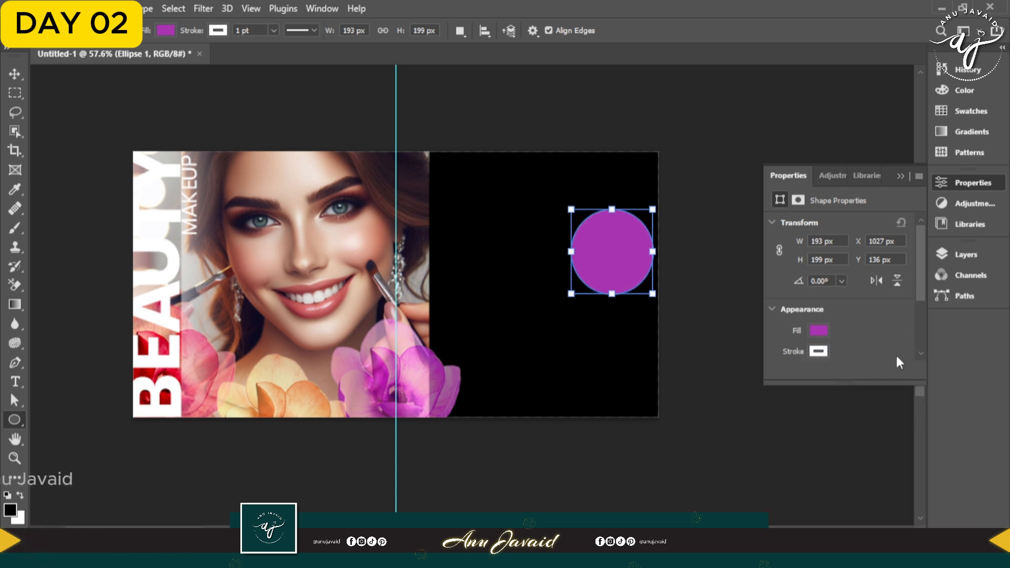
scroll(886, 342, down, 1)
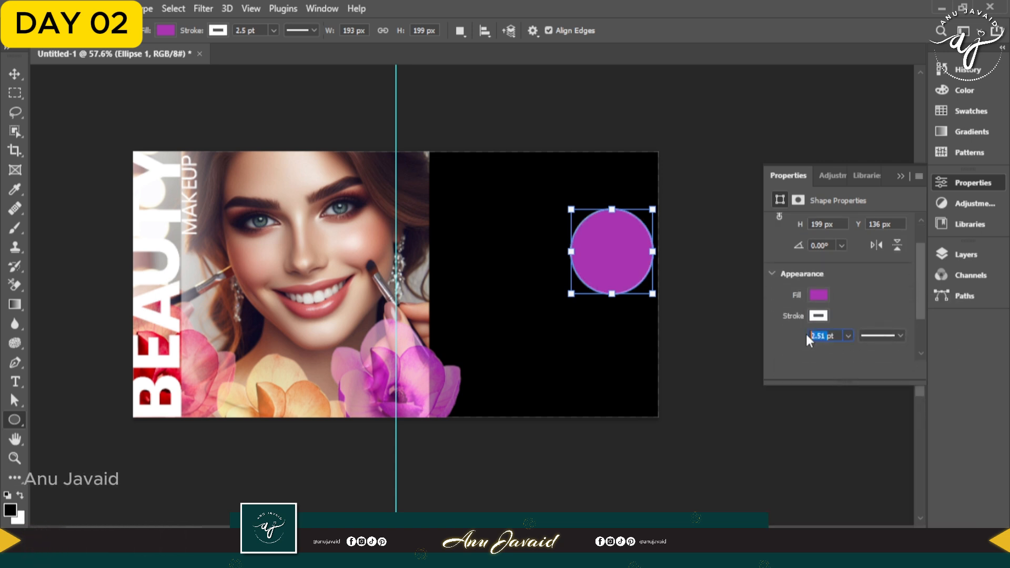
click(900, 175)
Duplicate the purple circle twice and arrange the three circles in a descending diagonal across the black area
key(v)
drag(610, 249, 526, 296)
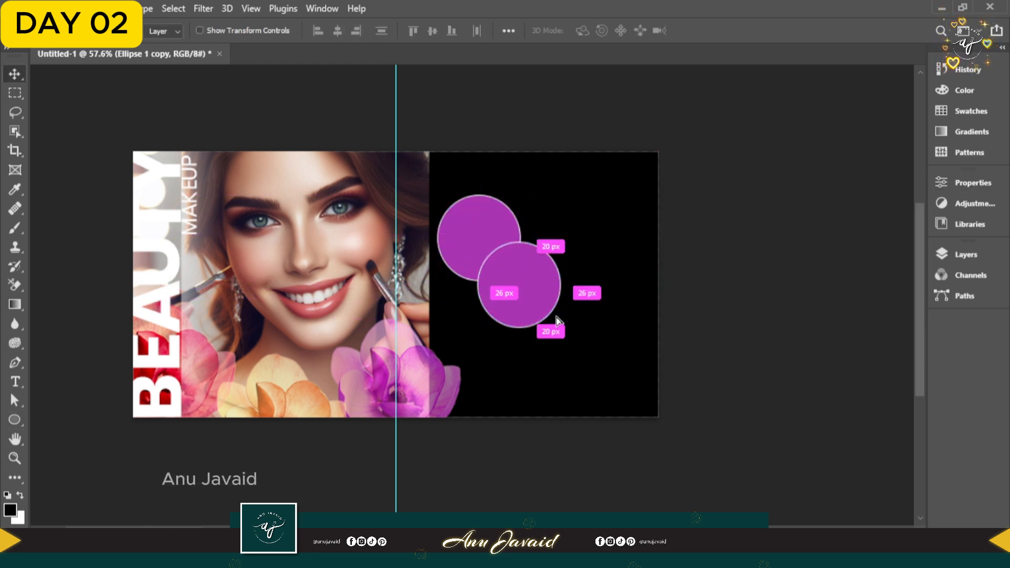
drag(533, 298, 538, 305)
drag(590, 370, 604, 372)
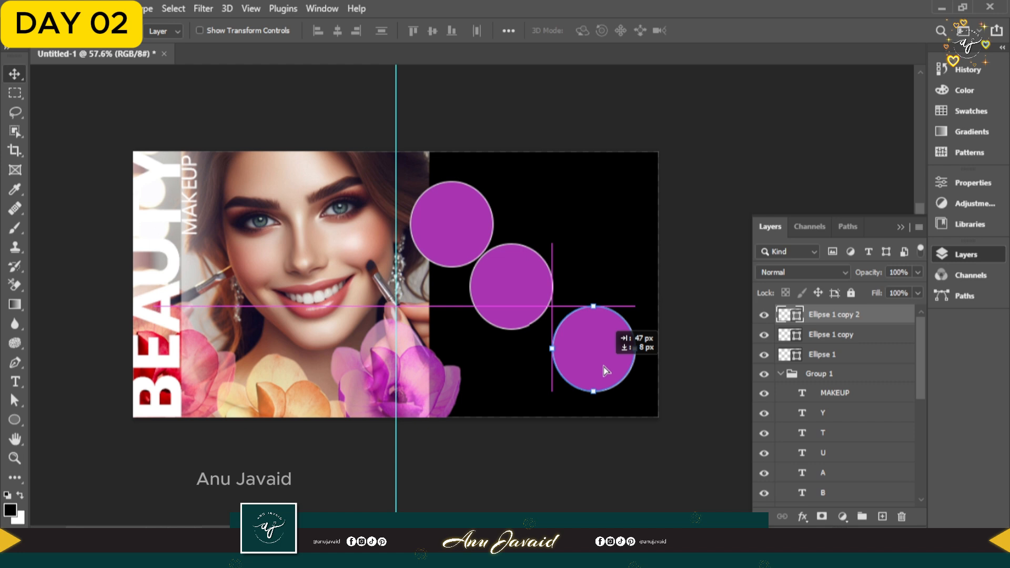
drag(530, 317, 535, 320)
drag(455, 239, 456, 239)
drag(522, 292, 529, 295)
mouse_move(598, 350)
mouse_down()
mouse_move(612, 363)
mouse_move(597, 350)
mouse_up()
Add a light grey strip, sampled from the photo's background, on a new layer along the top edge between the guide and the canvas's right edge
click(18, 97)
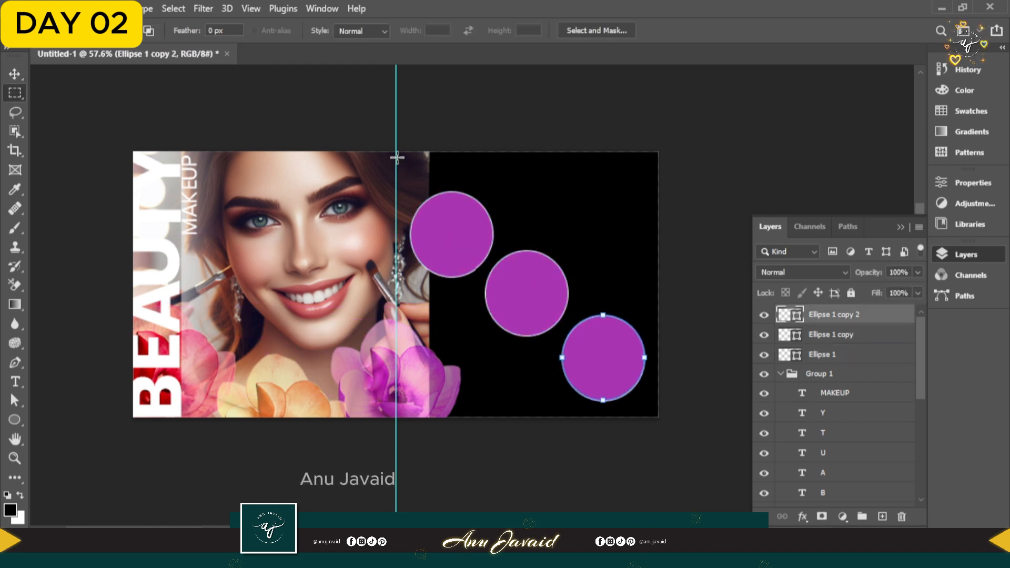
drag(396, 152, 660, 169)
key(i)
click(294, 370)
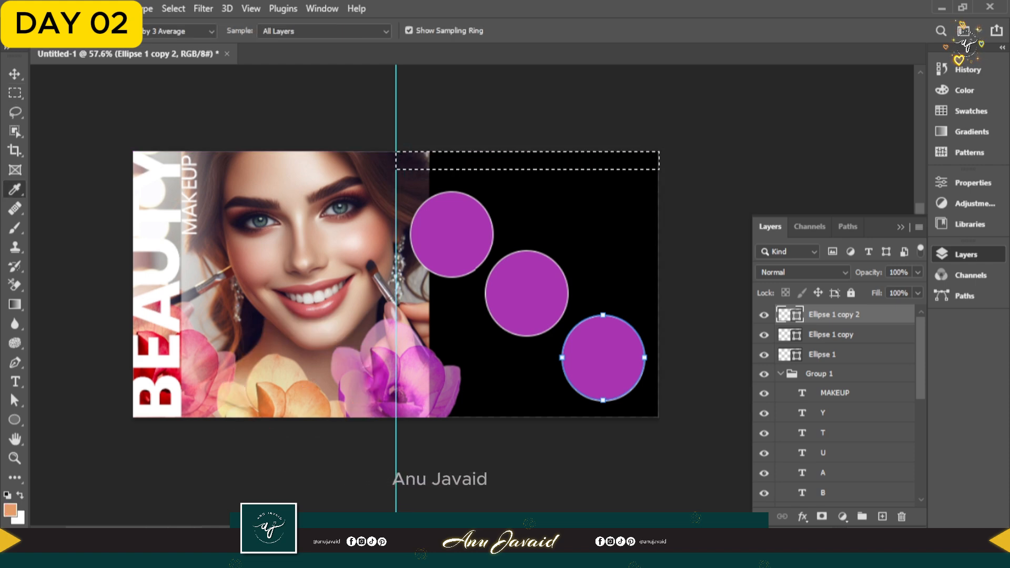
key(alt)
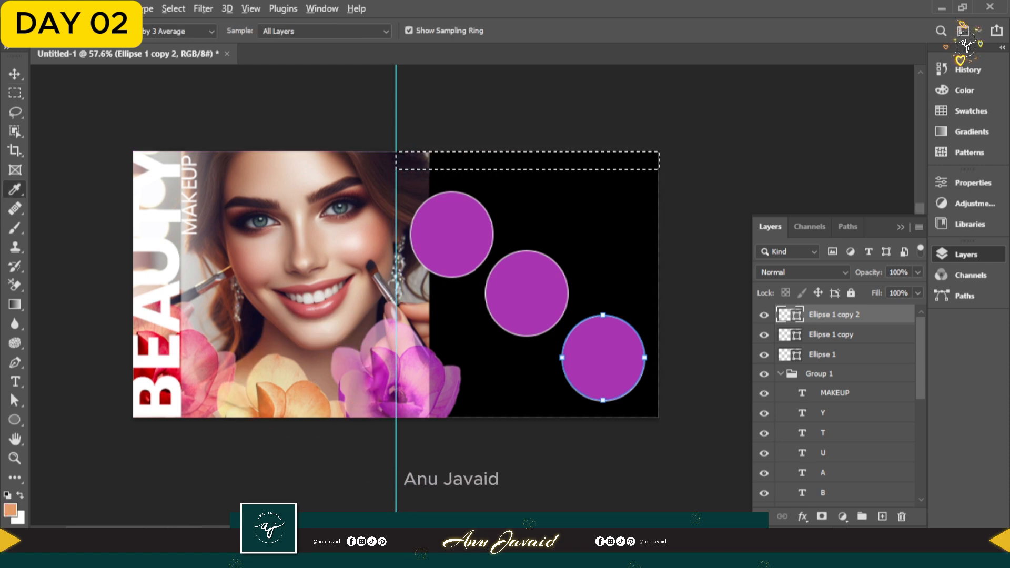
click(882, 516)
key(alt+BackSpace)
click(193, 269)
key(alt+BackSpace)
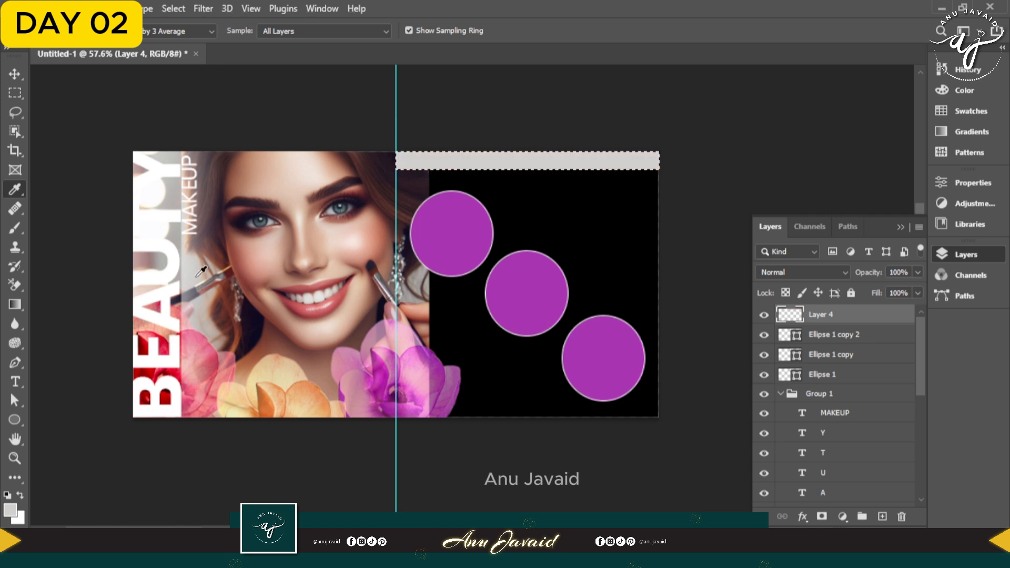
key(v)
key(ctrl+d)
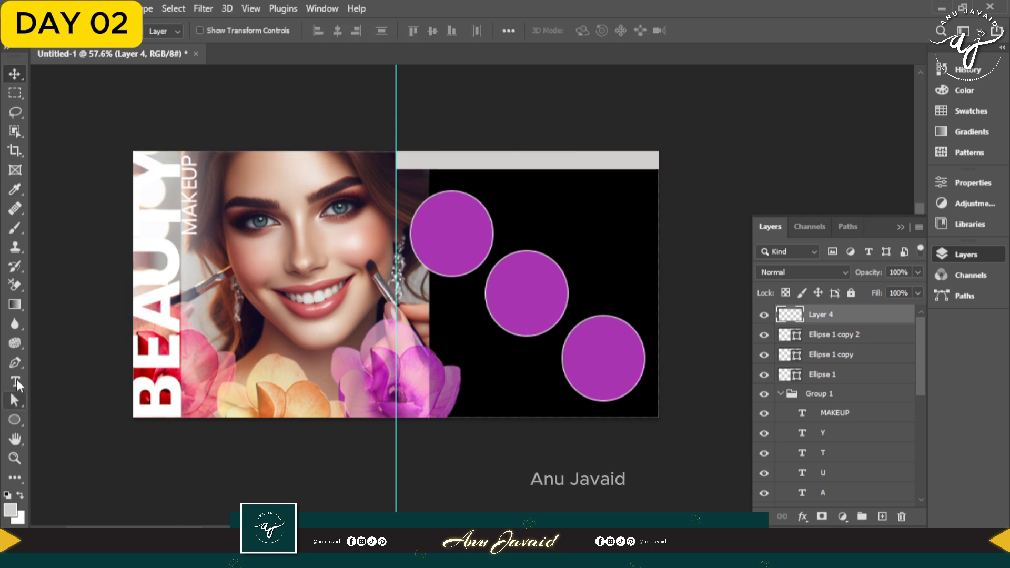
Add the text "SAVE UPTO 30%" at 69 pt in the black area below the grey strip
click(16, 382)
click(552, 215)
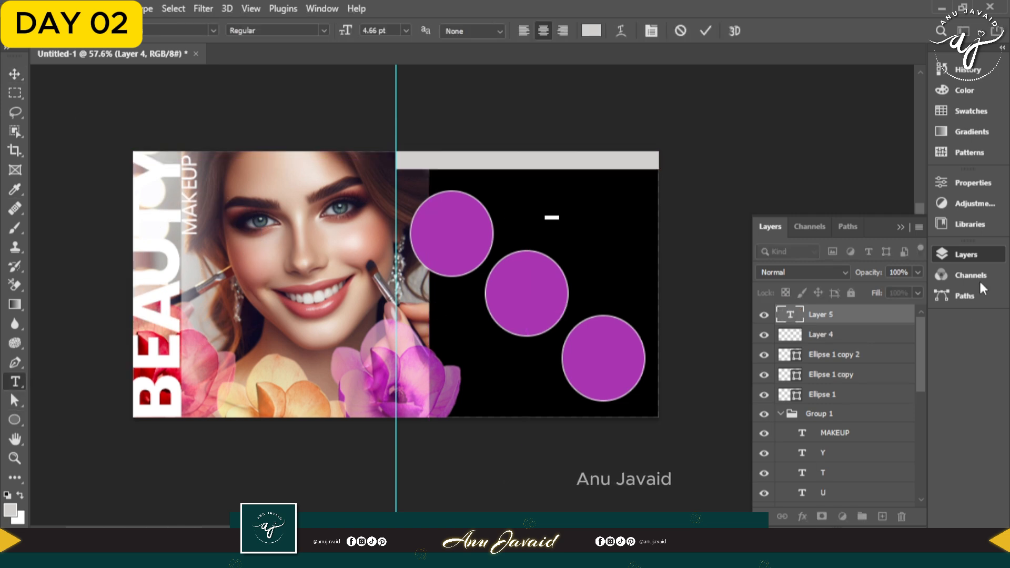
mouse_move(372, 34)
mouse_down()
mouse_move(415, 34)
mouse_move(384, 36)
mouse_up()
text(SAVE U)
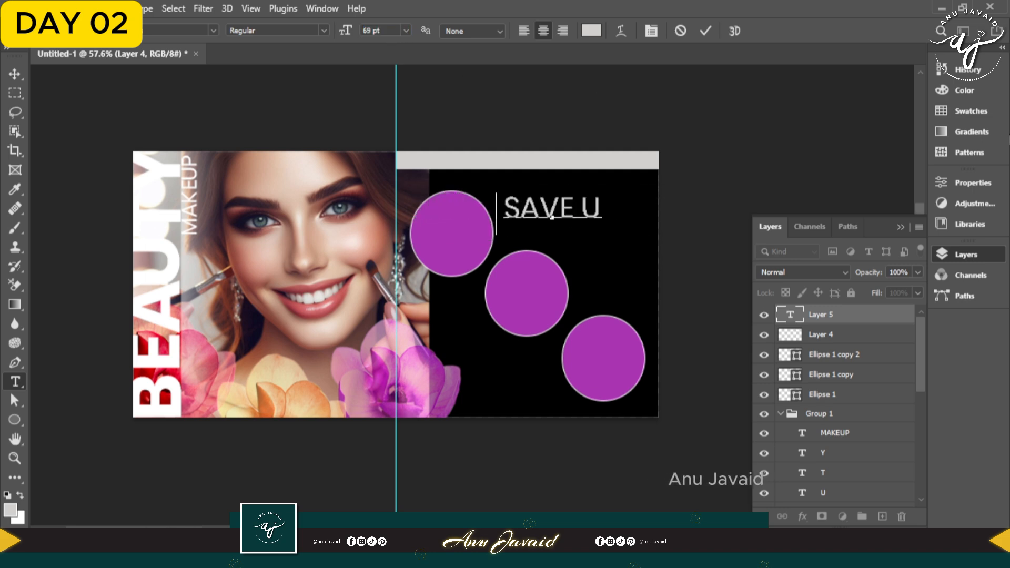
text(PTO 30%)
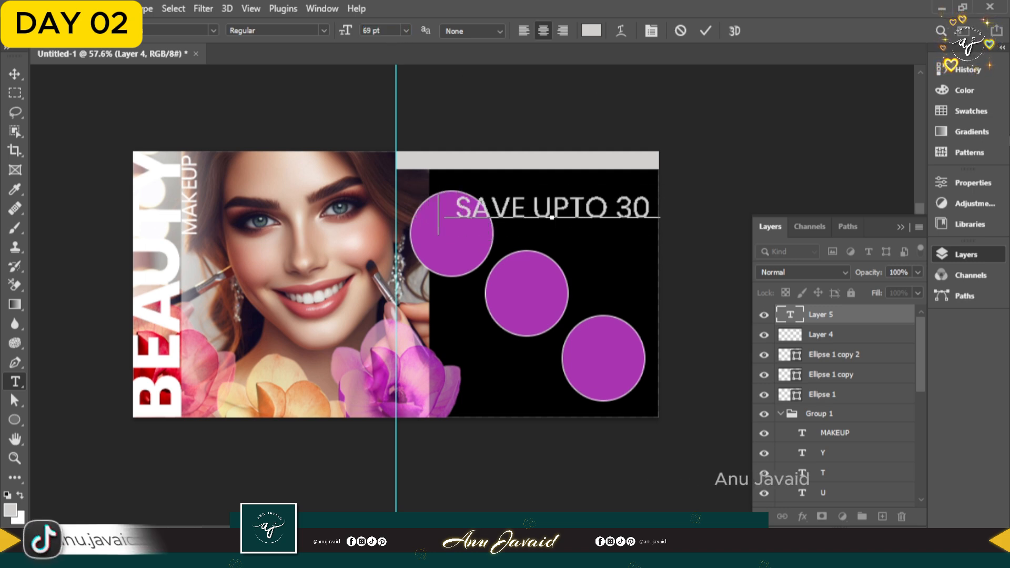
click(707, 31)
Move the SAVE UPTO 30% text up over the grey strip and recolour it crimson, sampled from the red flower
key(v)
drag(536, 210, 516, 178)
double_click(520, 181)
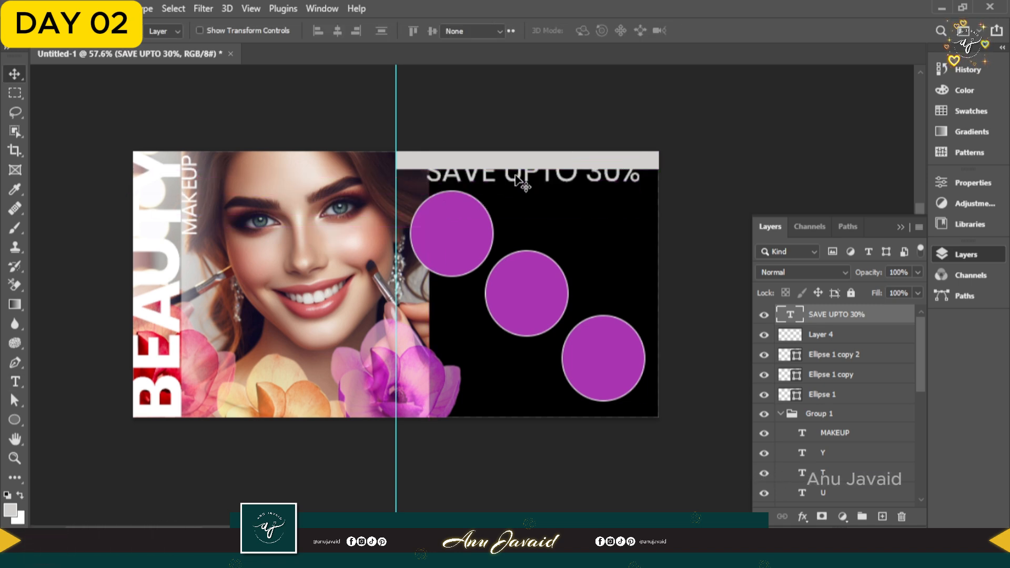
click(591, 32)
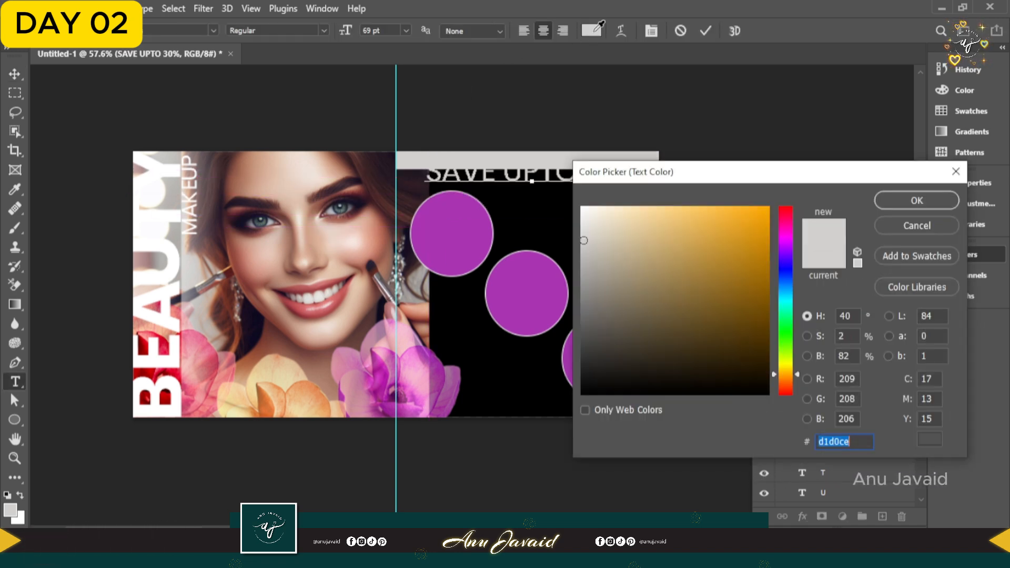
drag(786, 218, 786, 206)
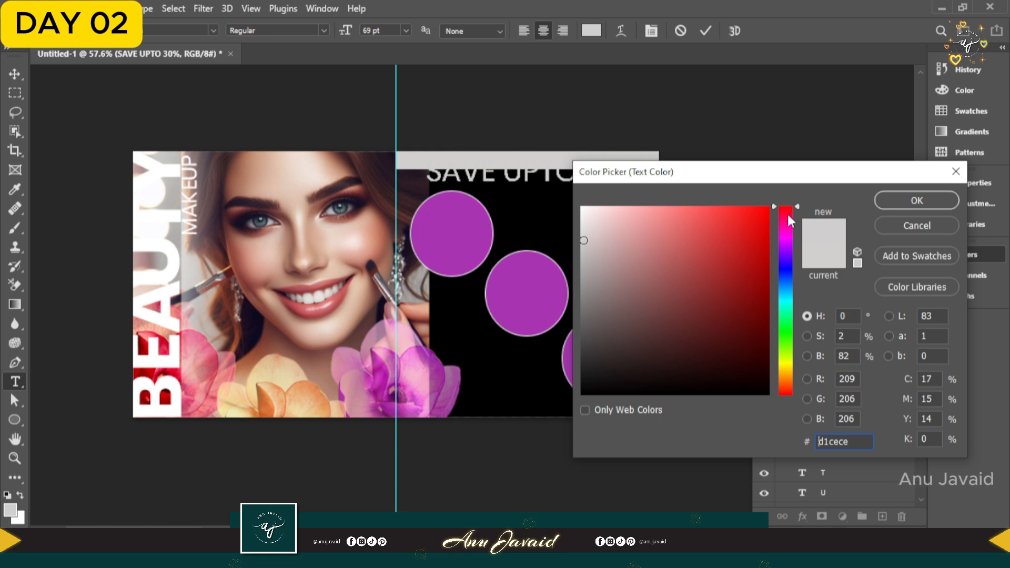
click(768, 208)
click(917, 201)
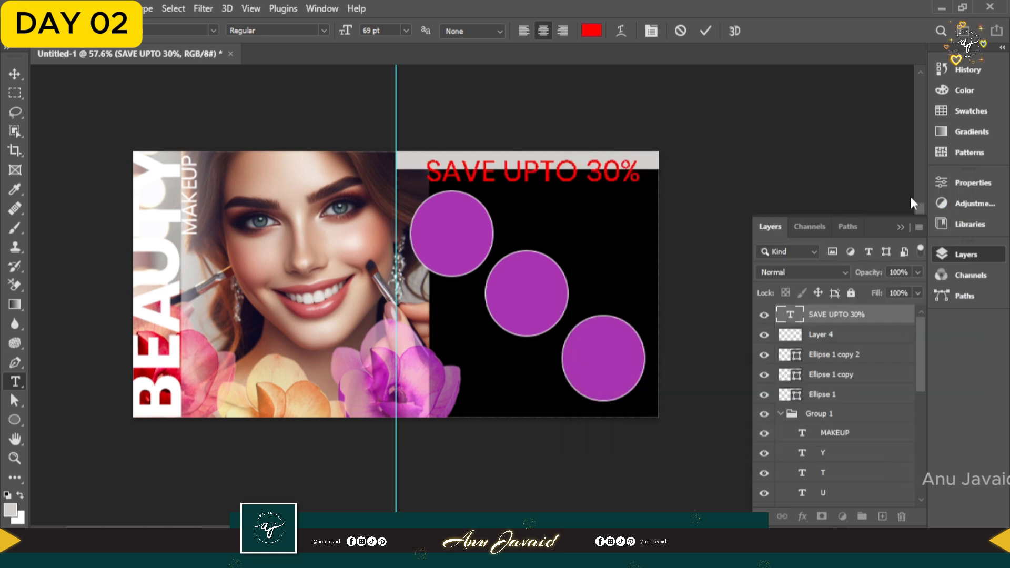
click(705, 30)
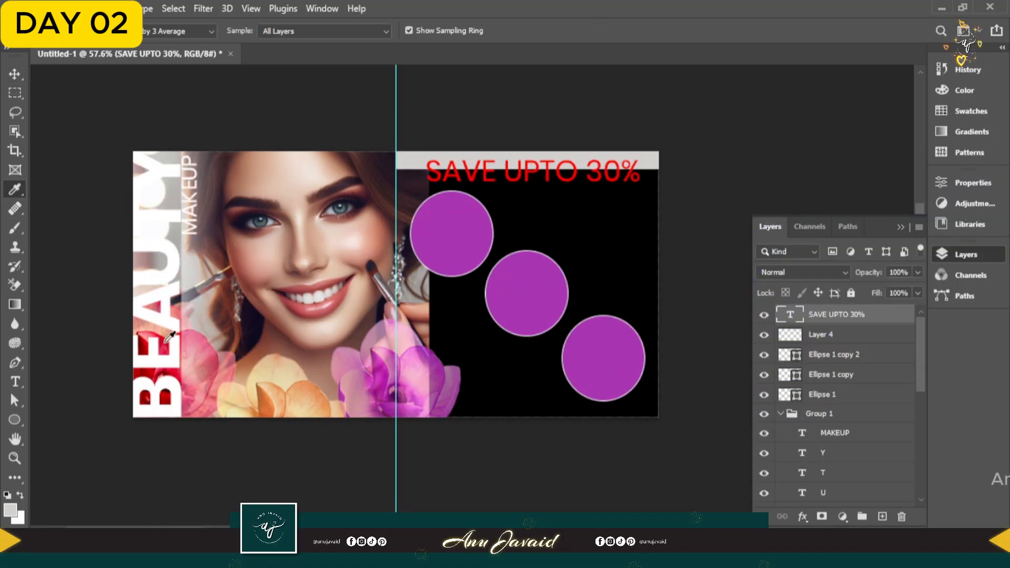
Slant the SAVE UPTO 30% text with a horizontal skew of about -9.83°
click(15, 75)
key(ctrl+t)
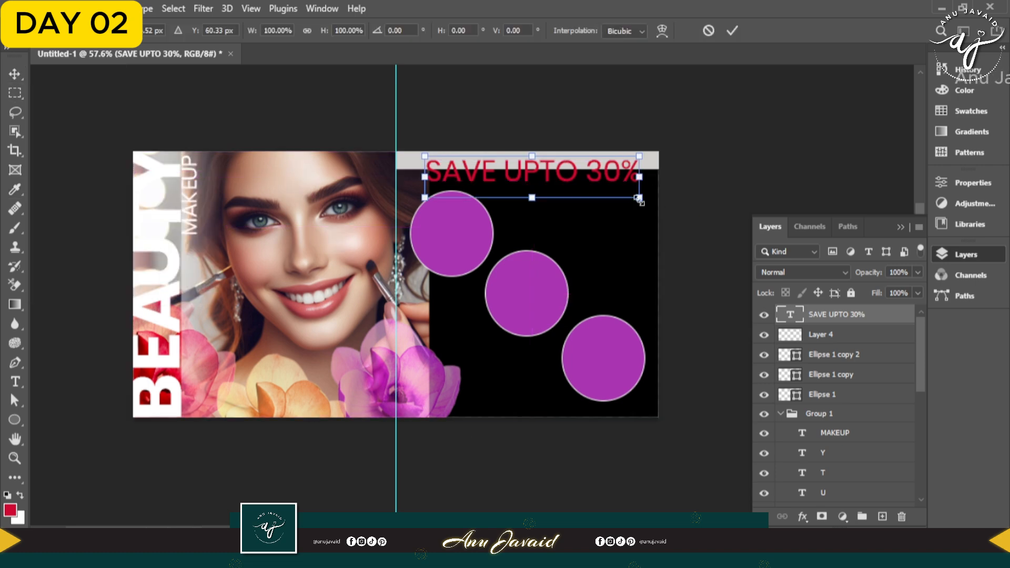
drag(636, 199, 632, 199)
click(732, 30)
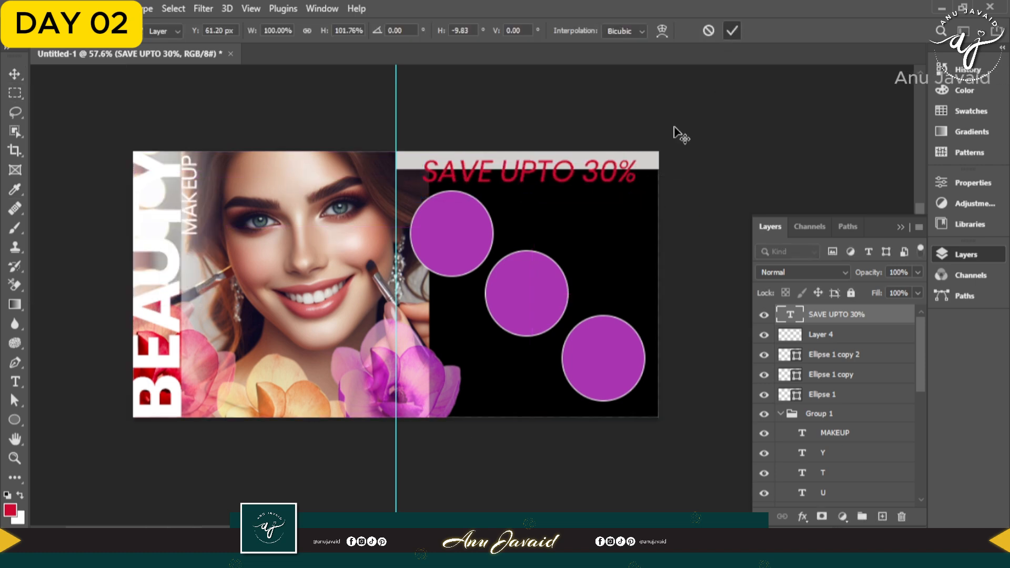
drag(582, 170, 582, 171)
Scale the slanted SAVE UPTO 30% text down slightly, raise it, and centre it horizontally on the grey strip
key(ctrl+t)
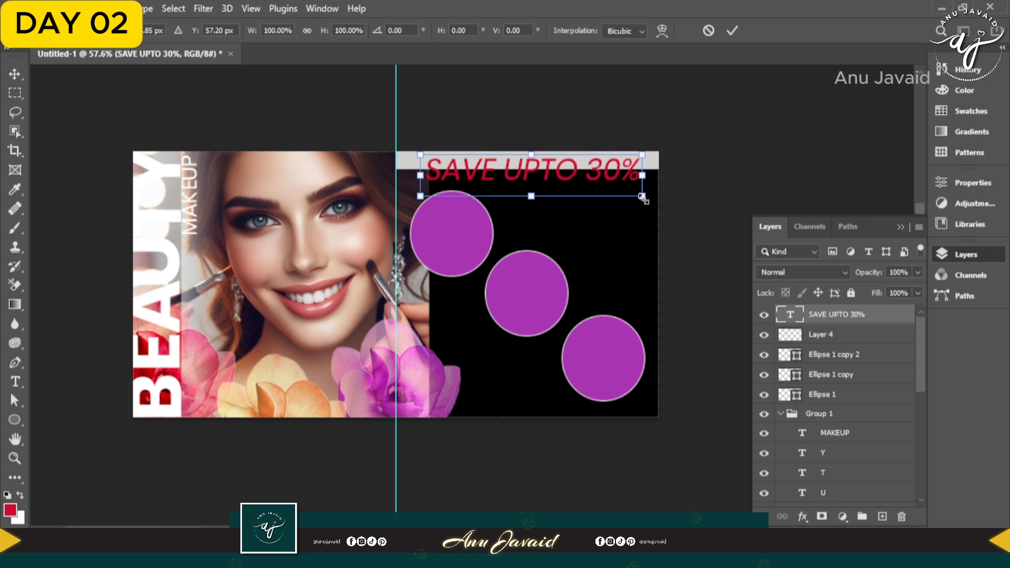
drag(646, 197, 627, 192)
drag(528, 187, 520, 168)
key(Return)
shift+click(578, 160)
click(338, 31)
Make the grey strip thinner and shift it down so it runs behind the SAVE UPTO 30% text
click(837, 334)
key(ctrl+t)
key(Return)
key(Down)
key(Down)
key(Down)
key(Down)
key(Down)
key(Down)
key(Down)
key(Down)
key(Down)
key(Down)
key(Down)
key(Down)
key(Down)
key(ctrl+t)
scroll(546, 181, up, 3)
key(Return)
Fine-tune the vertical alignment of the grey strip and the SAVE UPTO 30% text so that their middles line up
click(810, 181)
click(634, 162)
shift+click(692, 162)
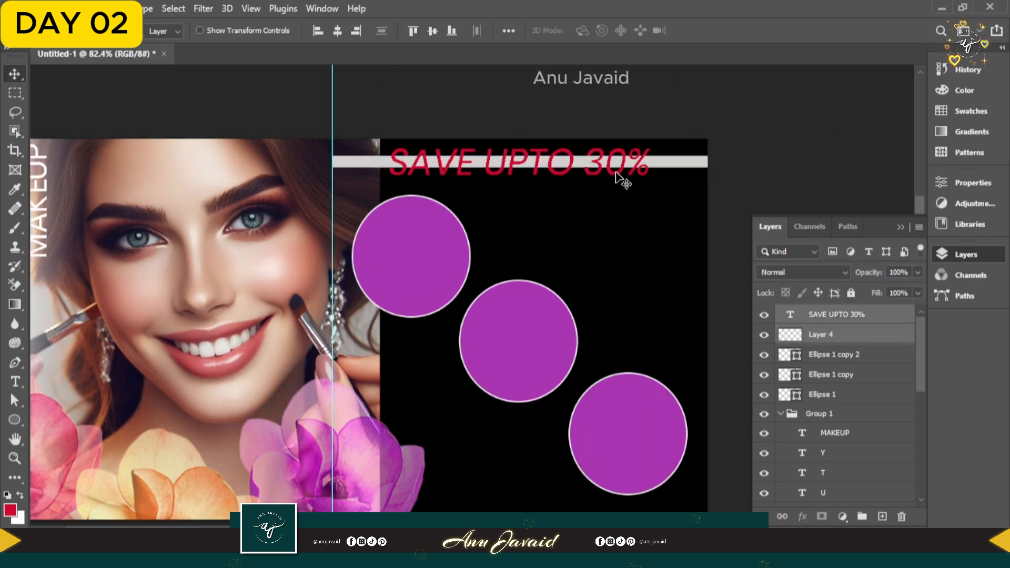
shift+click(617, 173)
key(Up)
shift+click(637, 171)
click(684, 173)
click(697, 163)
key(ctrl+t)
drag(522, 171, 523, 167)
click(974, 183)
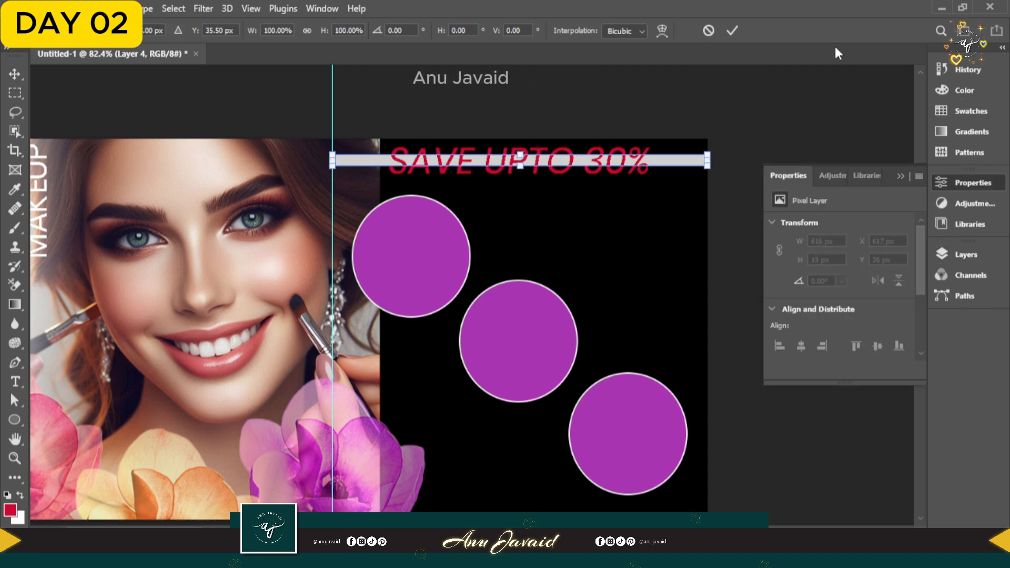
key(Return)
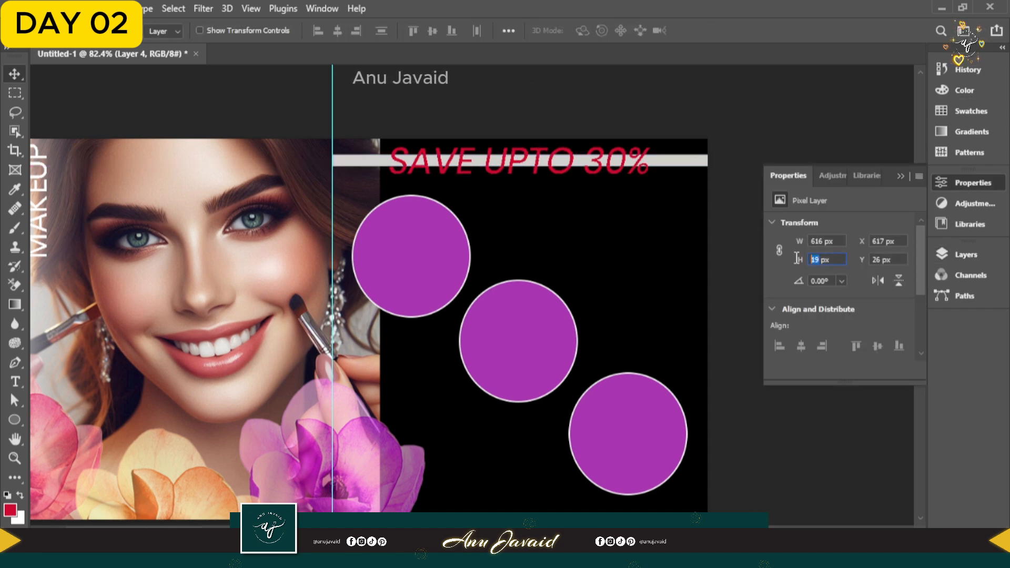
click(534, 112)
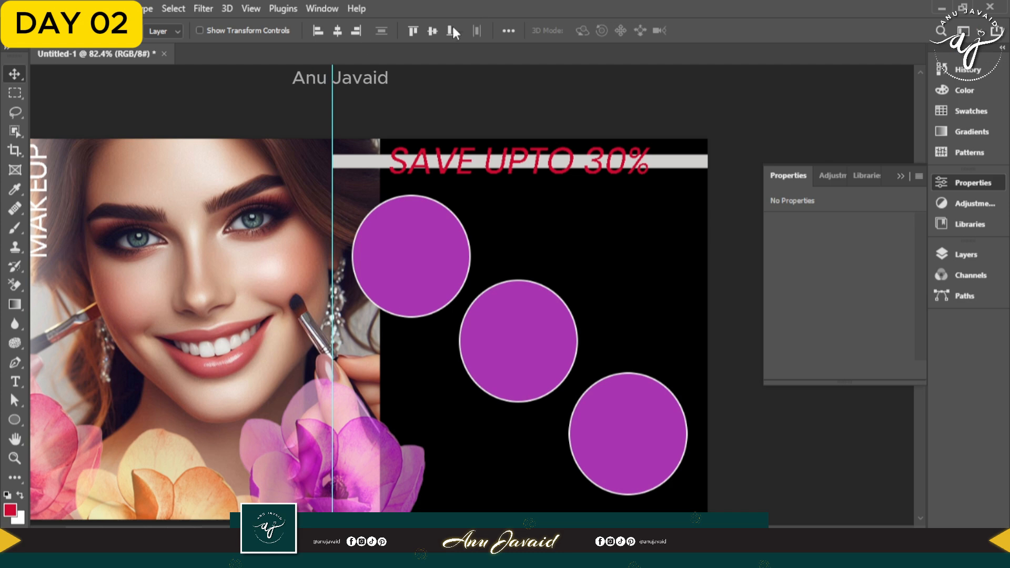
Recolour the middle circle golden yellow, sampled from the yellow flower
click(629, 292)
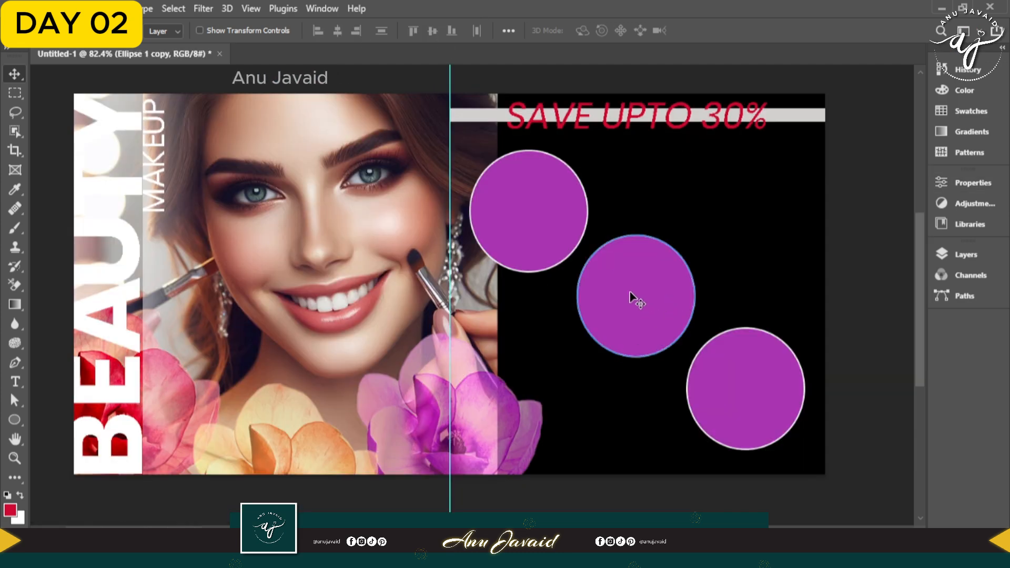
click(966, 255)
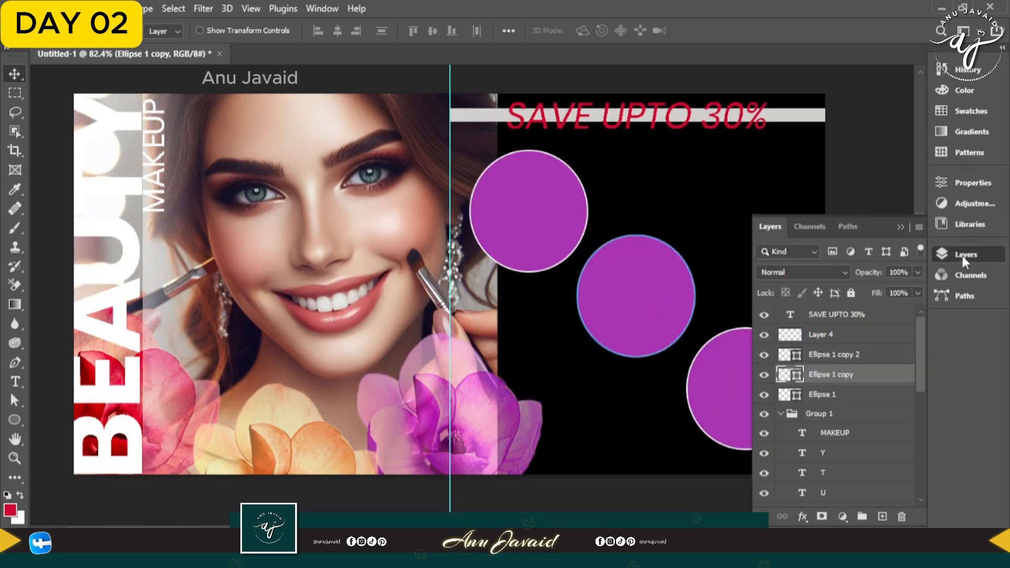
double_click(797, 374)
click(277, 401)
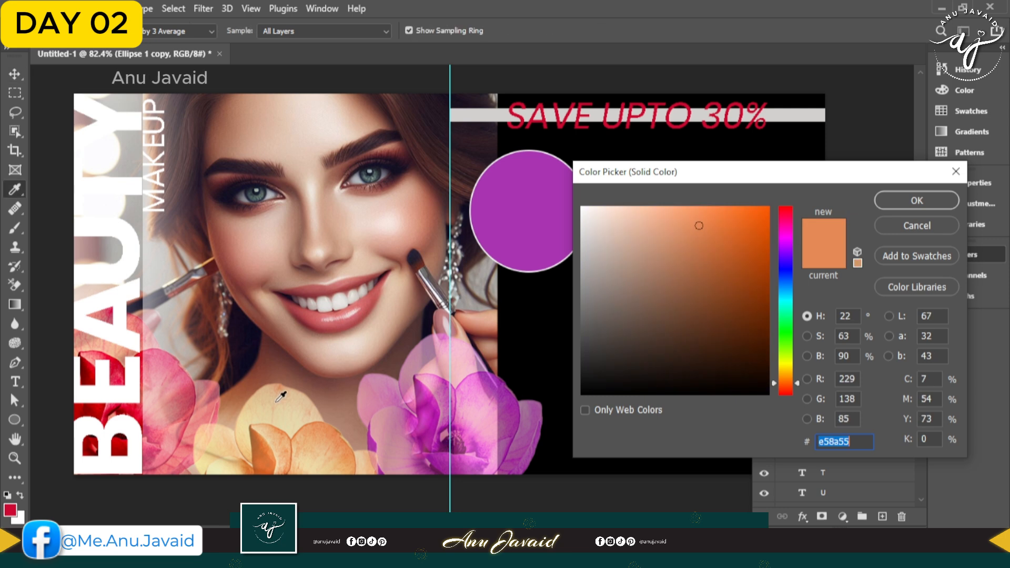
click(290, 421)
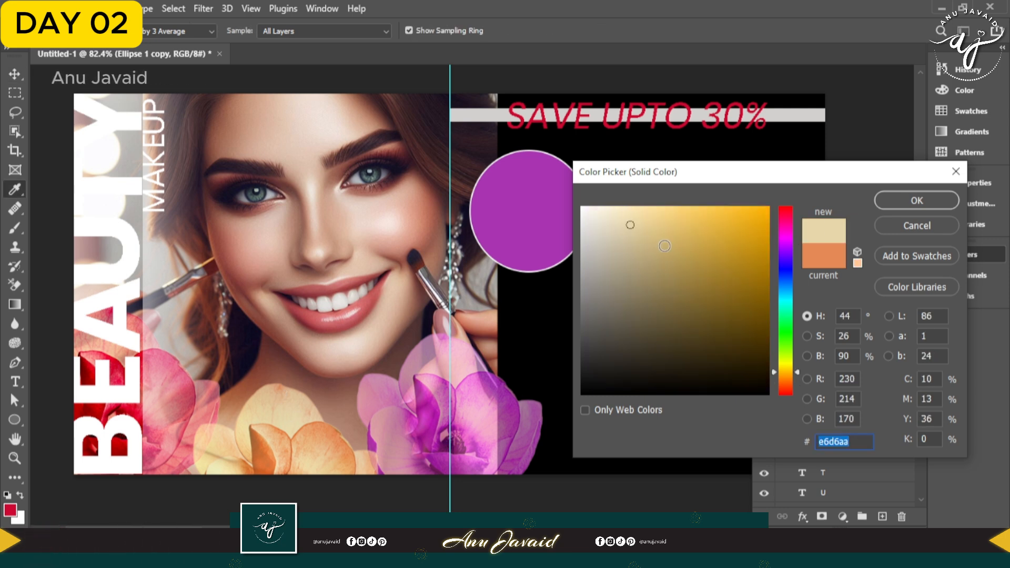
click(942, 199)
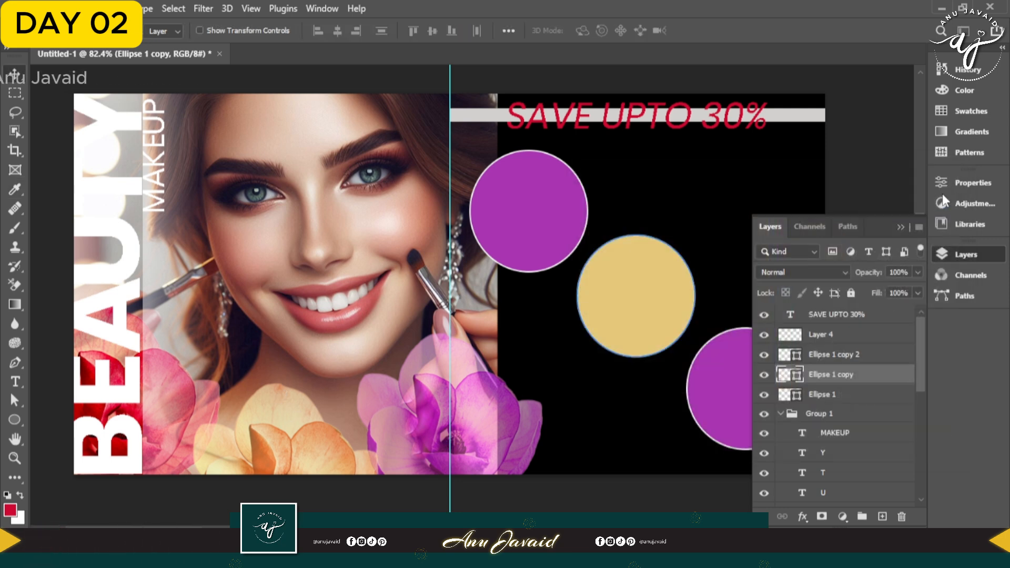
Recolour the lowest circle pink, sampled from the red flower's petals
double_click(795, 356)
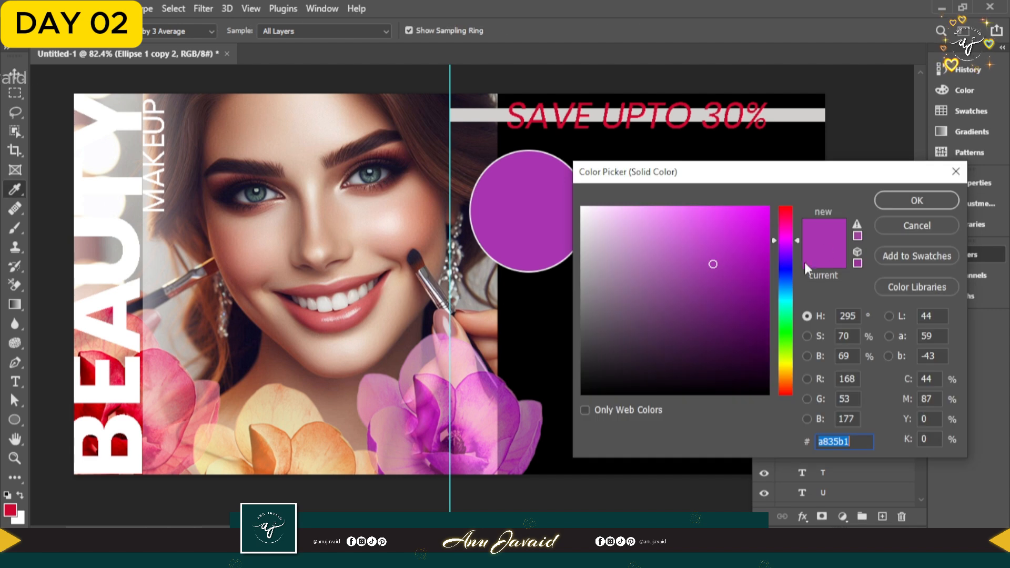
click(183, 387)
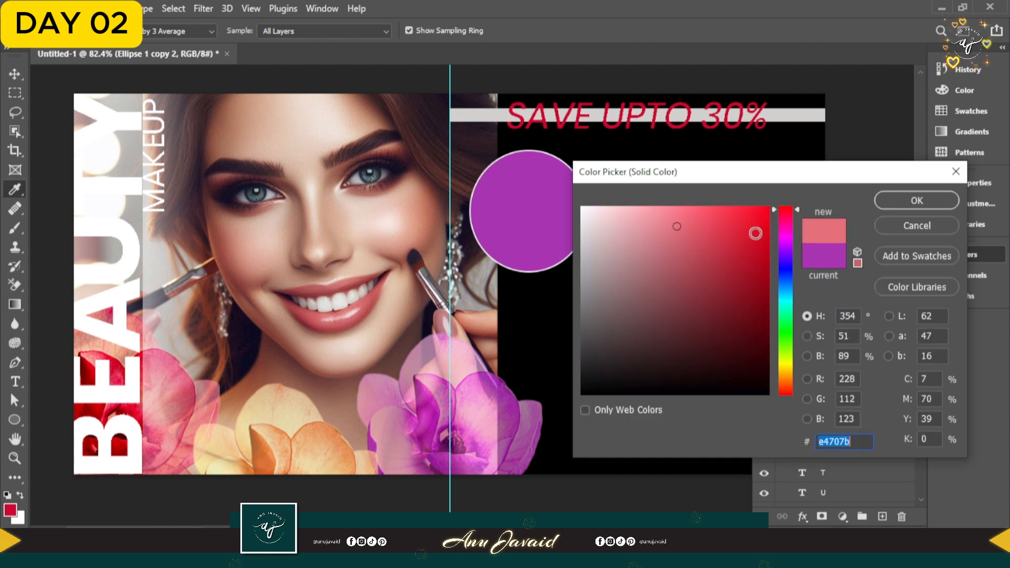
click(917, 200)
Set the opacity of all three circles to 80%
scroll(582, 417, right, 2)
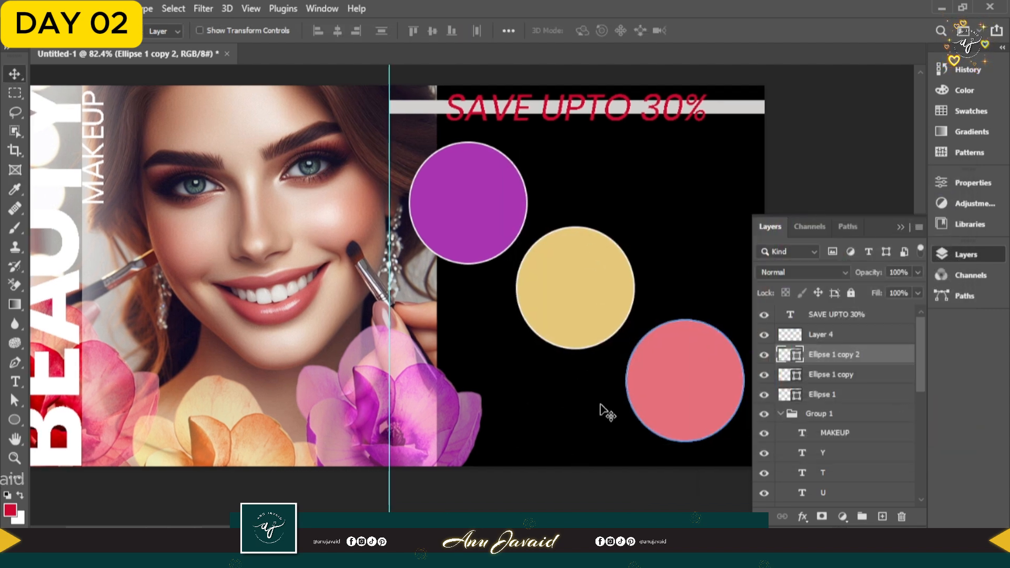
shift+click(445, 211)
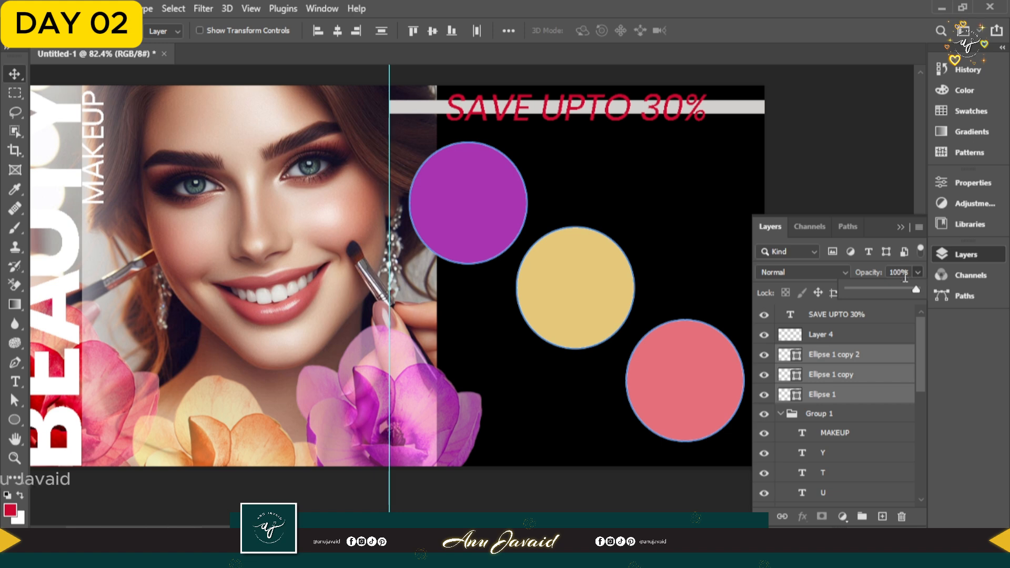
text(80)
key(Return)
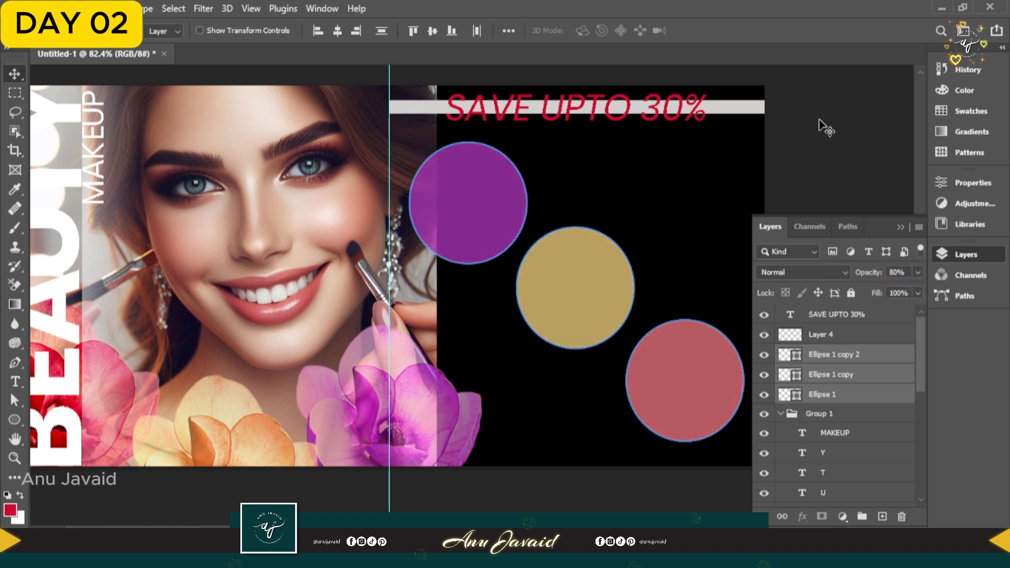
click(901, 226)
drag(837, 349, 873, 388)
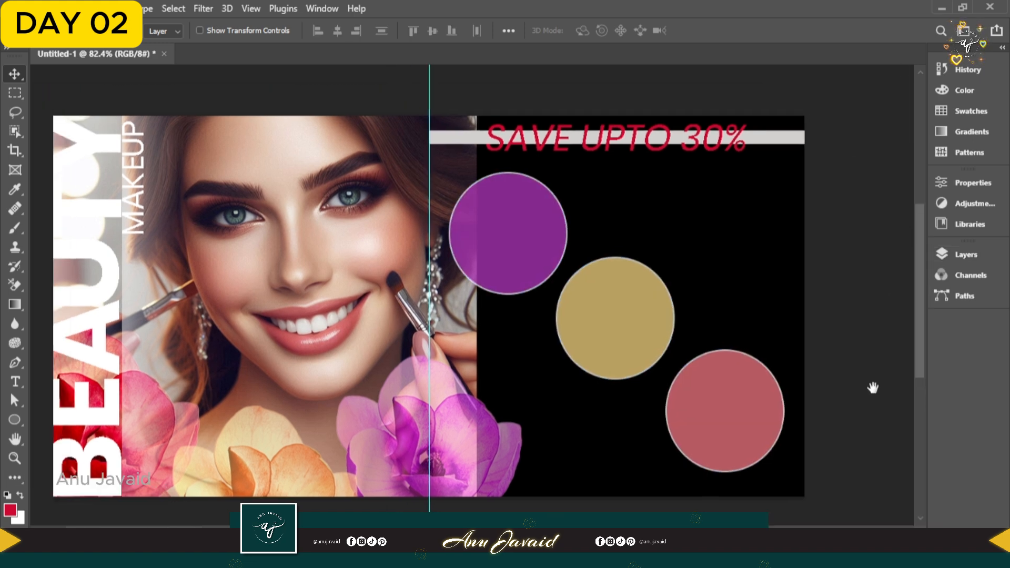
Mask the model photo with the purple circle's outline so that no part of the photo shows through the circle
click(961, 255)
click(822, 518)
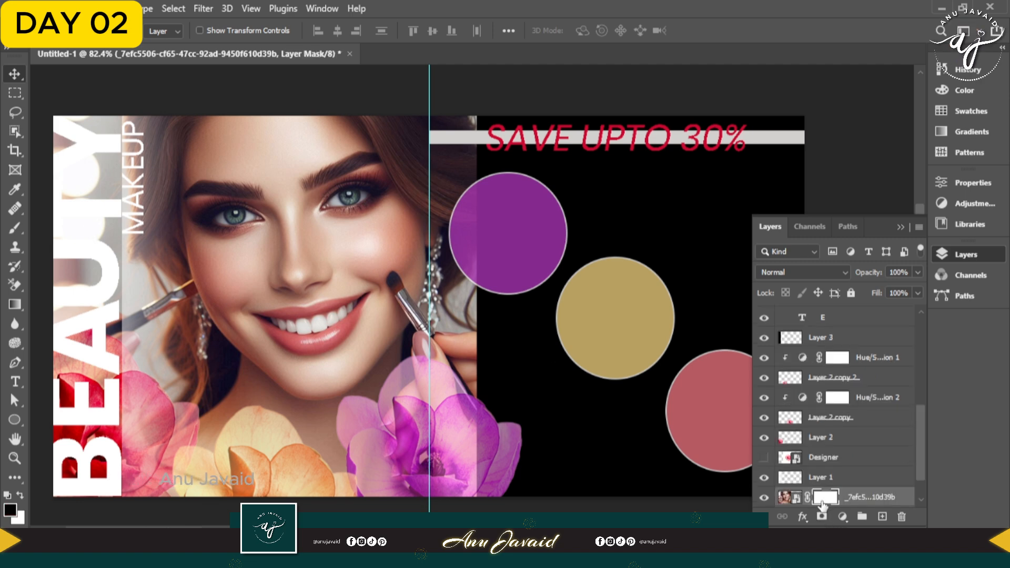
scroll(824, 358, up, 3)
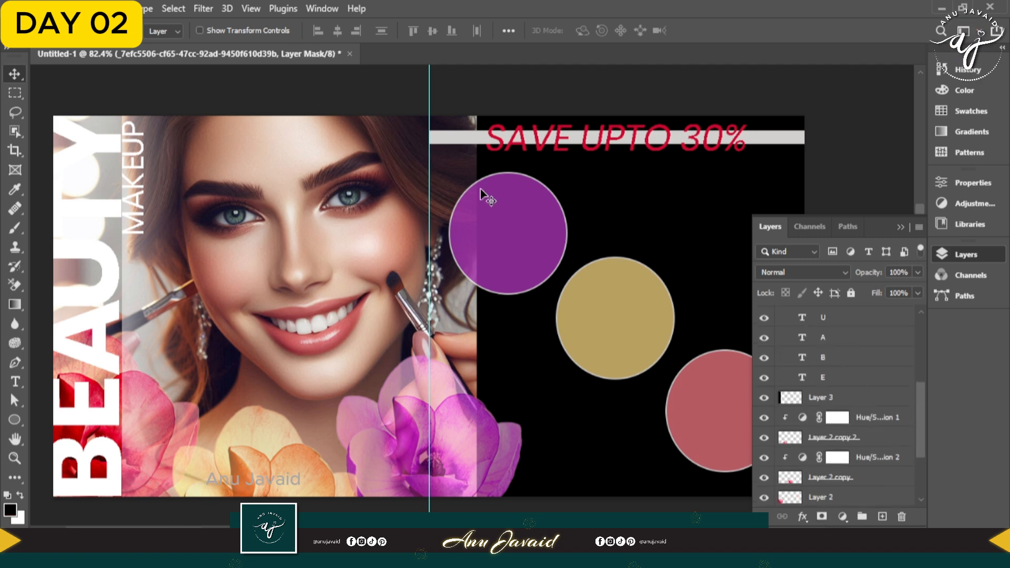
click(527, 225)
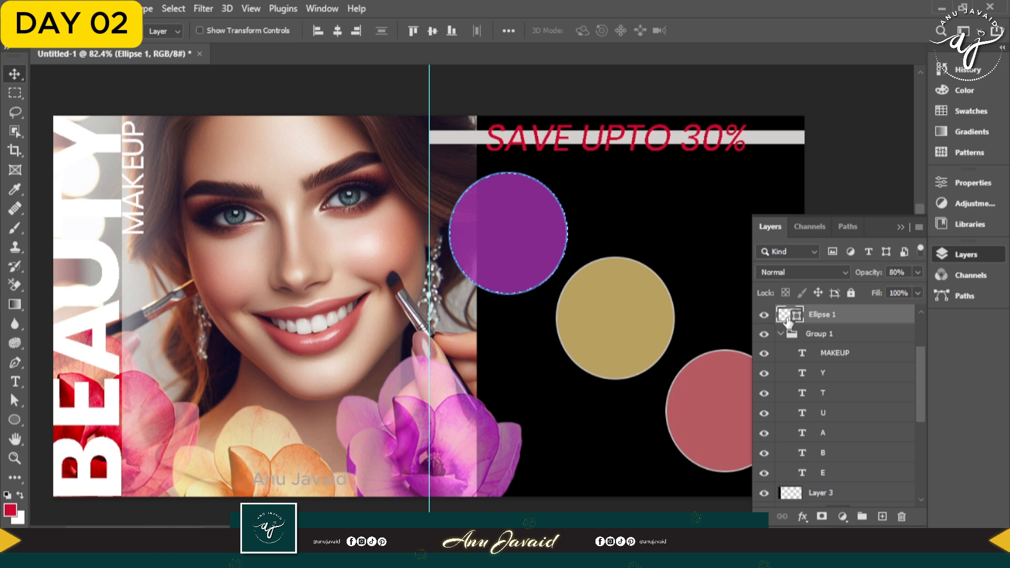
scroll(836, 351, down, 5)
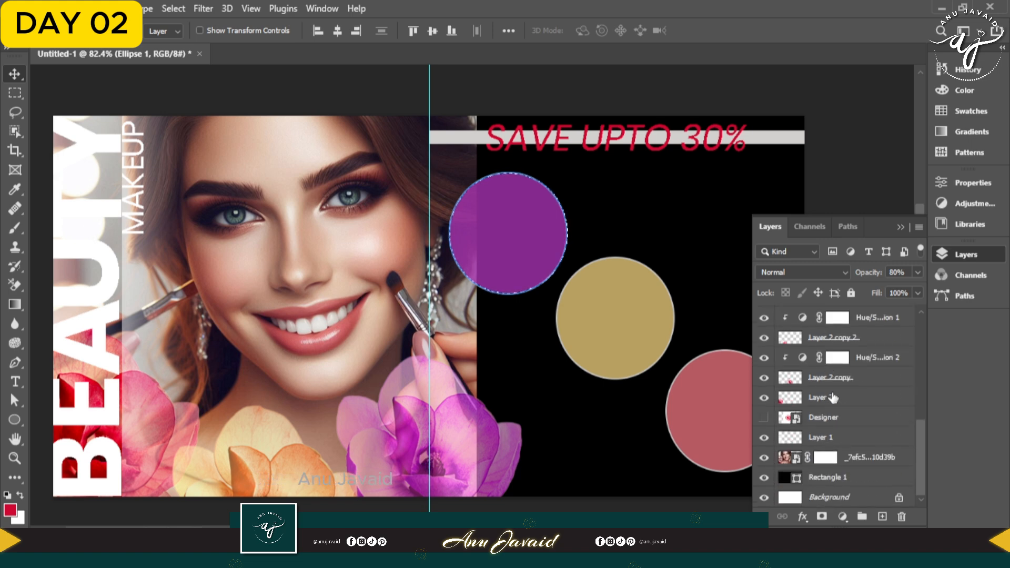
click(830, 459)
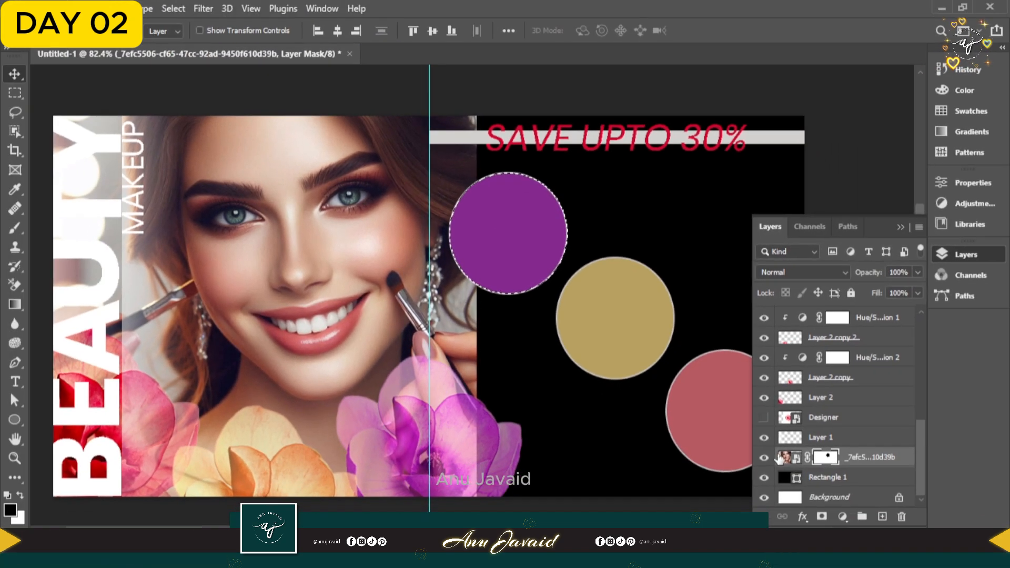
key(ctrl+d)
click(913, 227)
Add the text "Moisturizers" over the purple circle at 69 pt
key(t)
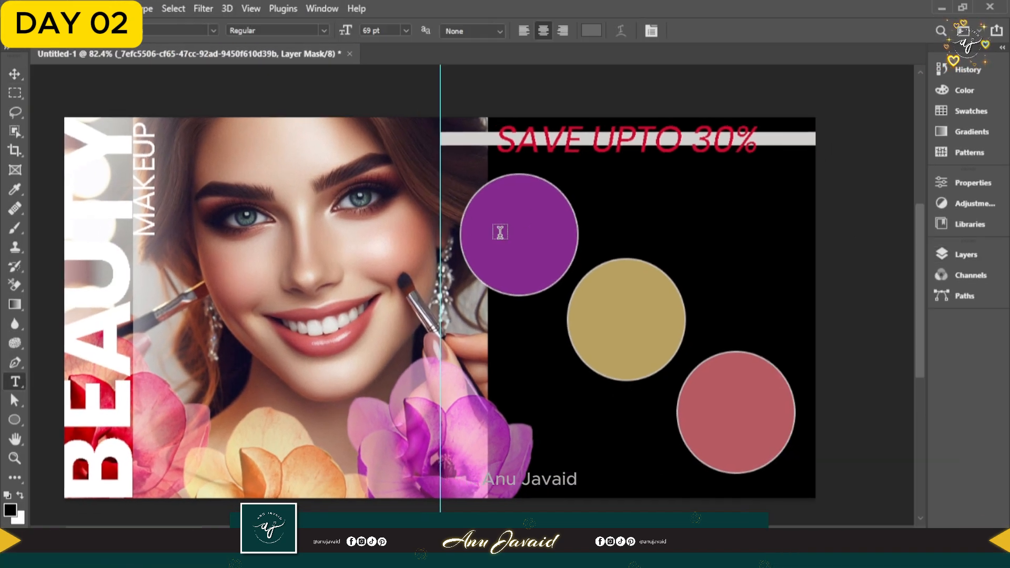
click(500, 232)
text(Mois)
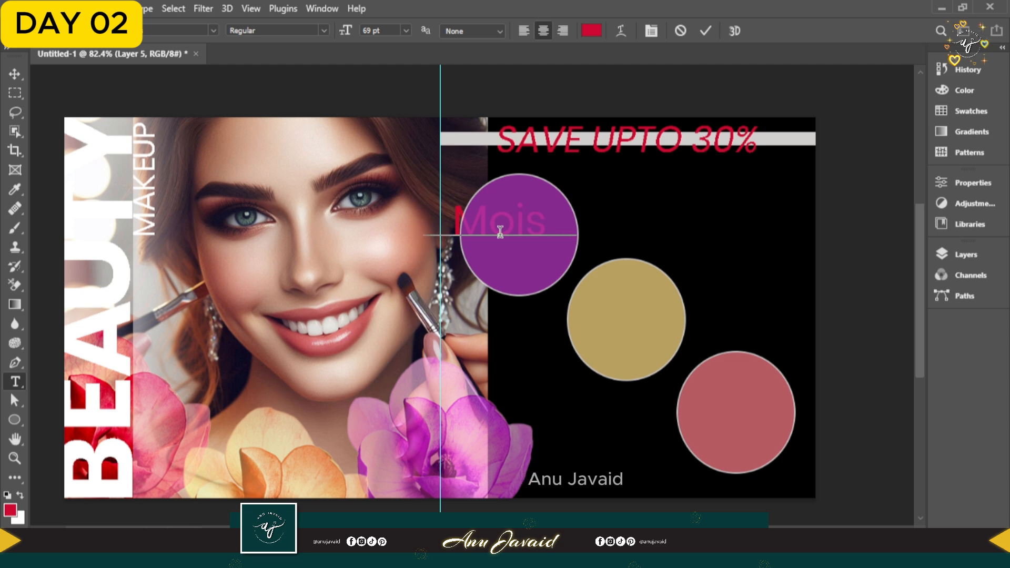
text(turiza)
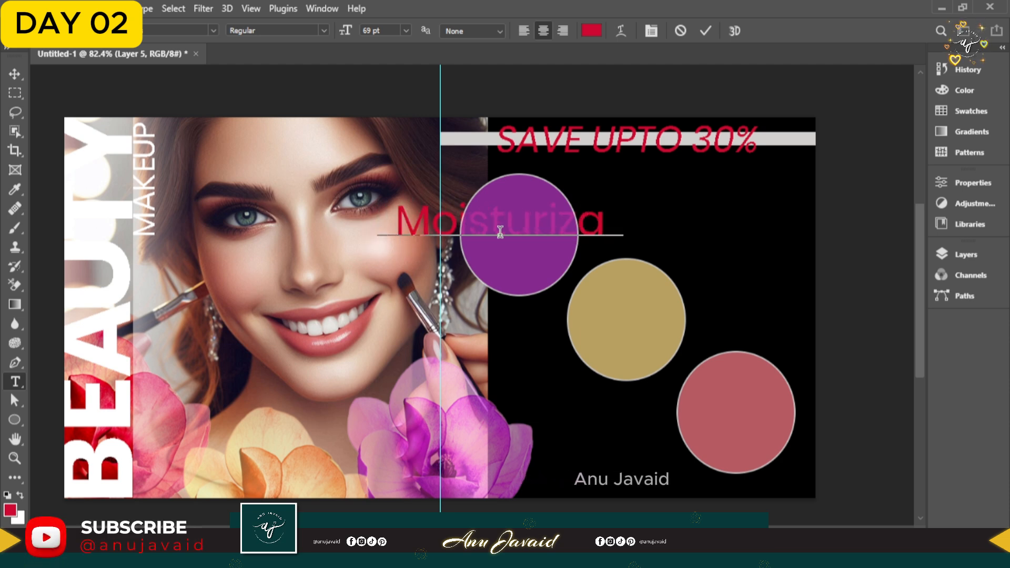
key(BackSpace)
text(ers)
click(707, 32)
Scale down the Moisturizers text to fit inside the purple circle and centre it there
key(ctrl+t)
drag(622, 259, 564, 234)
drag(521, 221, 540, 227)
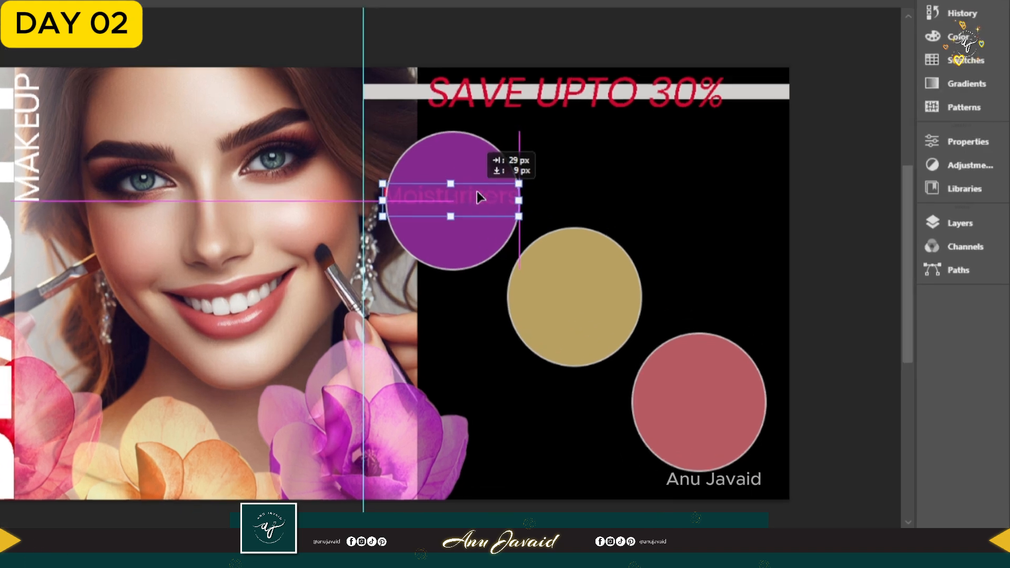
click(960, 223)
drag(762, 446, 756, 181)
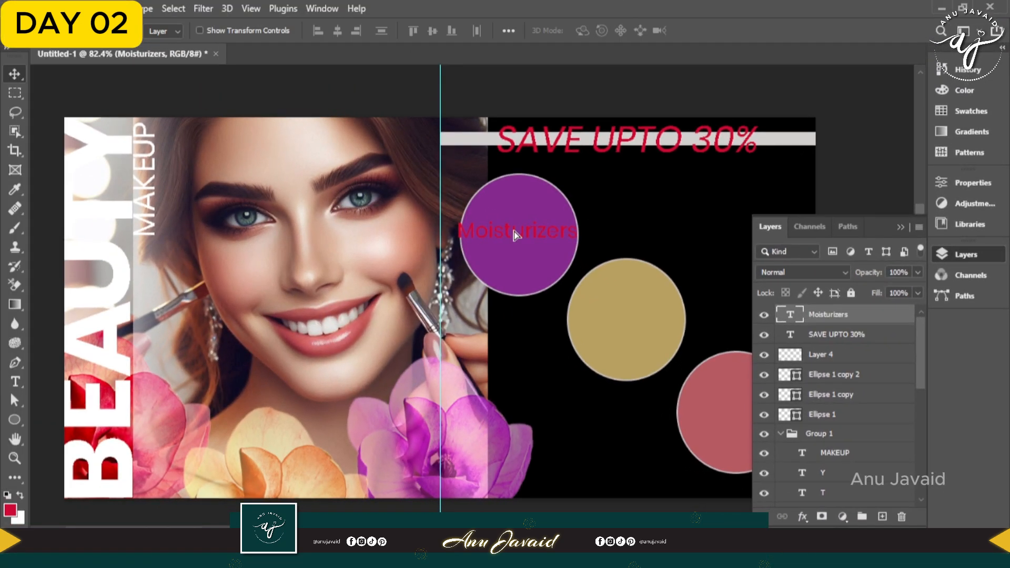
drag(244, 93, 248, 99)
drag(516, 236, 517, 236)
key(ctrl+t)
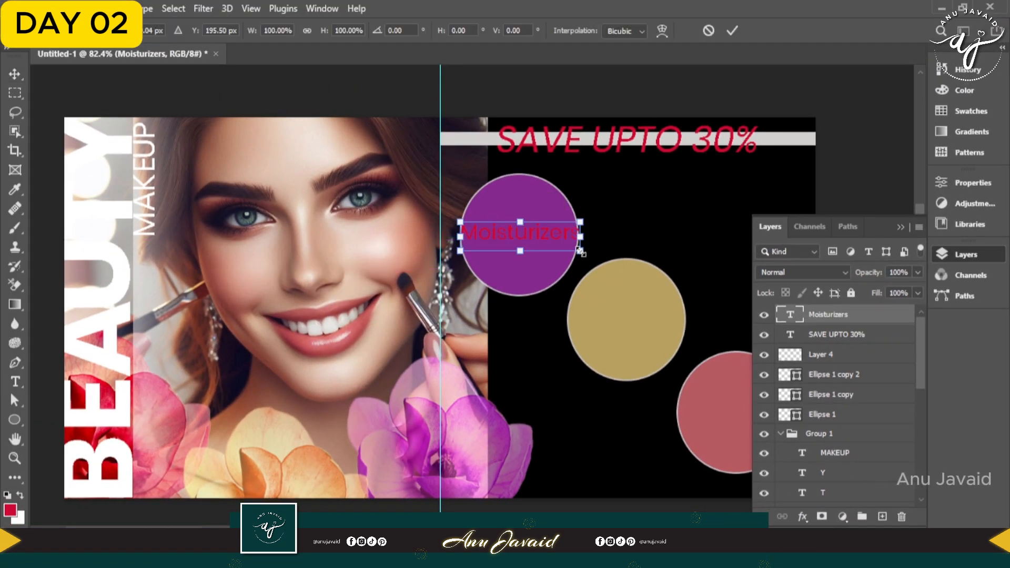
drag(582, 252, 572, 247)
click(733, 31)
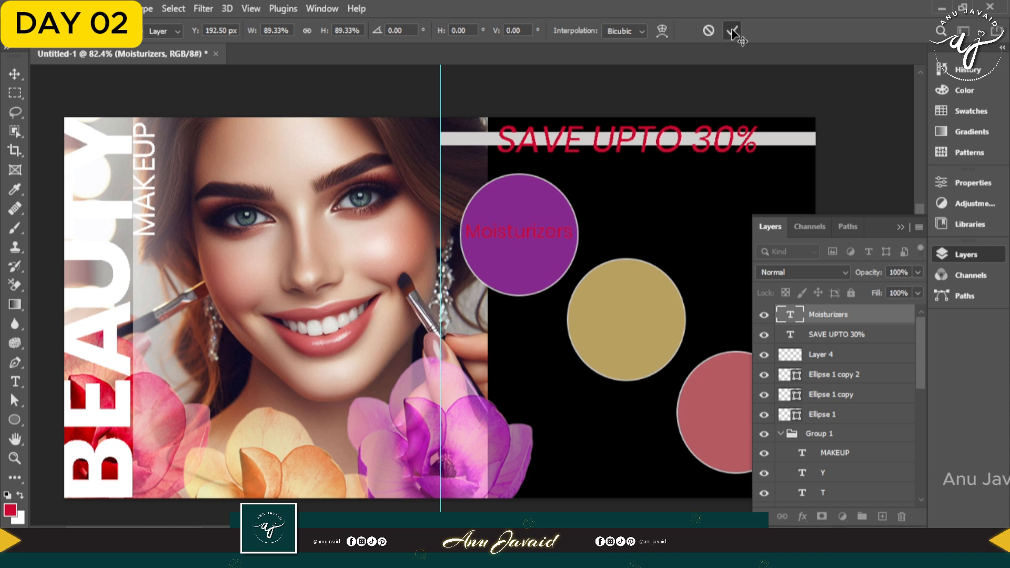
Copy the white Moisturizers label onto the golden circle and change its wording to "Face Washes"
drag(504, 367, 446, 351)
drag(467, 219, 564, 305)
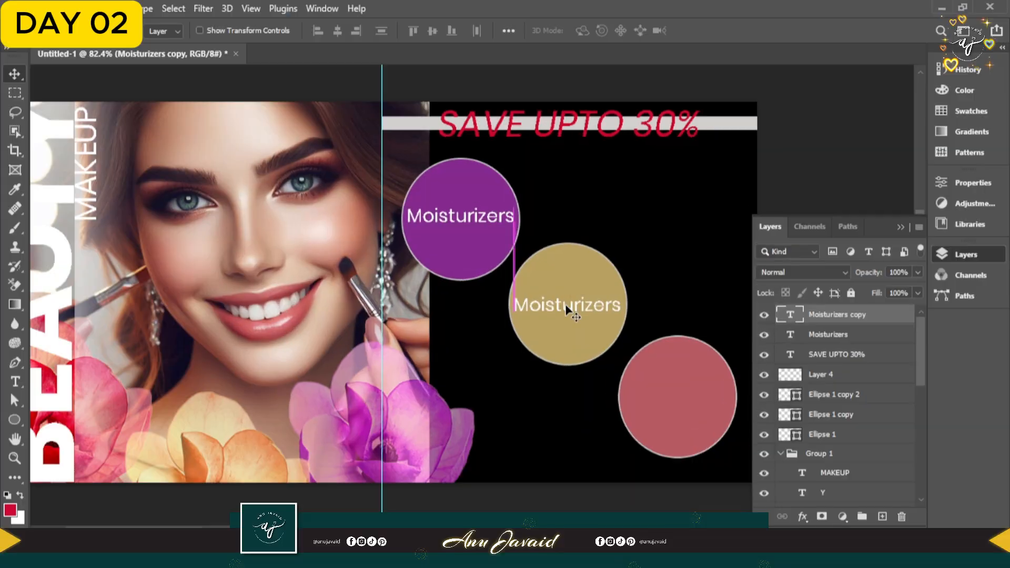
double_click(567, 307)
key(ctrl+t)
click(590, 302)
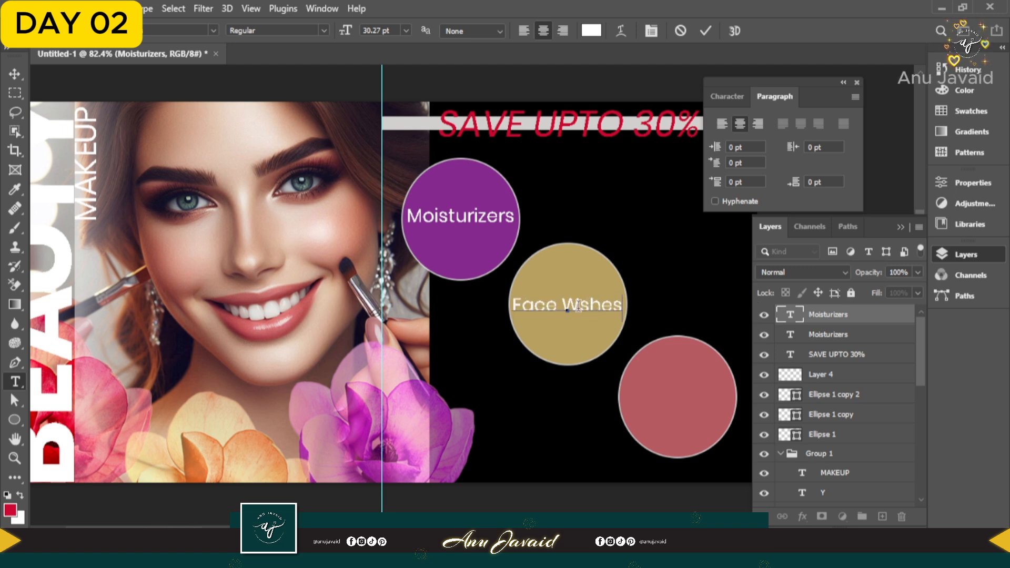
text(a)
Scale the Face Washes text to 92.74% so that it fits inside the golden circle
click(677, 324)
key(ctrl+t)
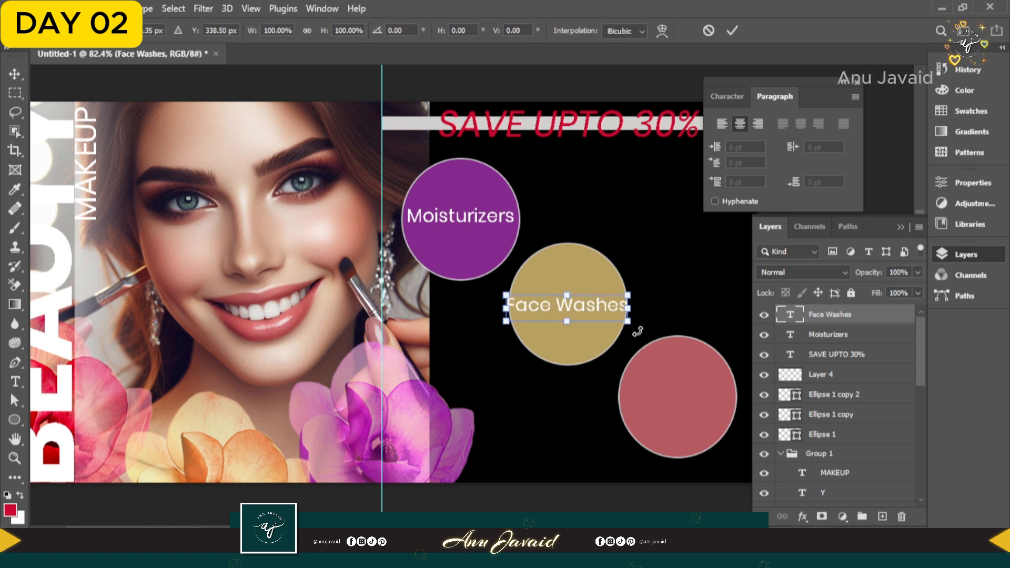
drag(631, 322, 632, 322)
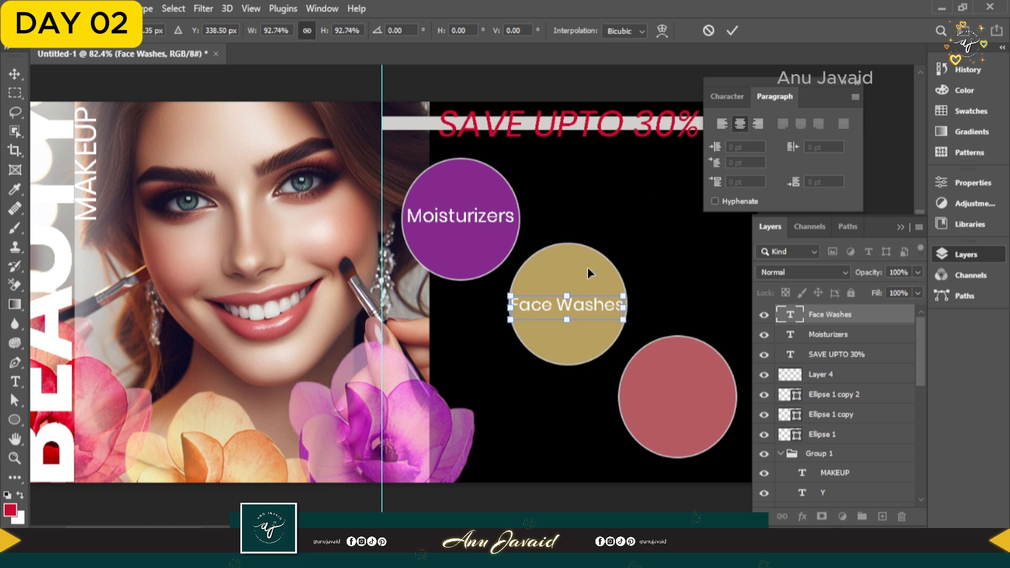
key(Return)
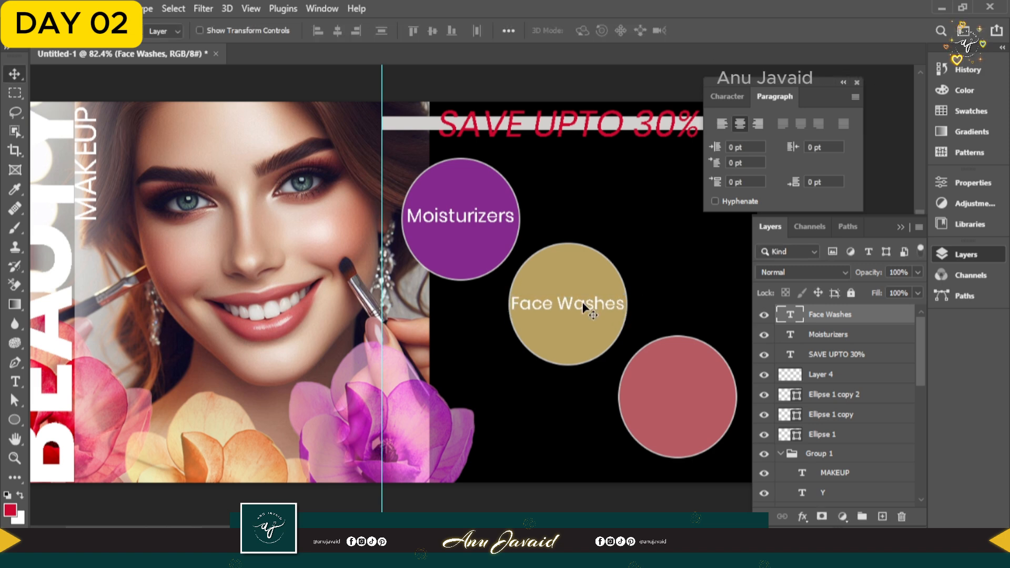
Copy the Face Washes label onto the pink circle and change its wording to "Make Up"
key(ctrl+j)
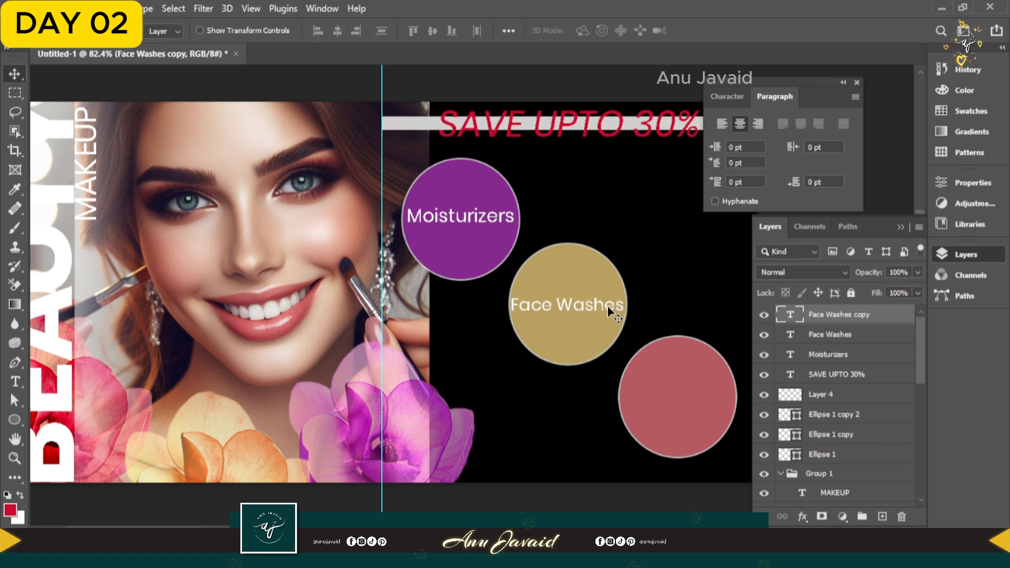
drag(600, 309, 715, 395)
key(ctrl+j)
double_click(716, 393)
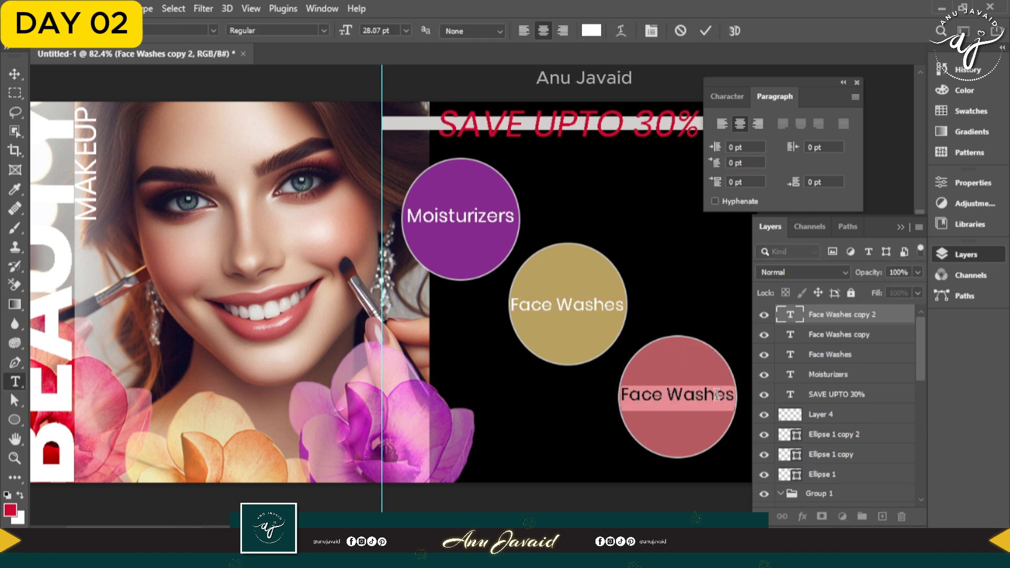
text(Make Up)
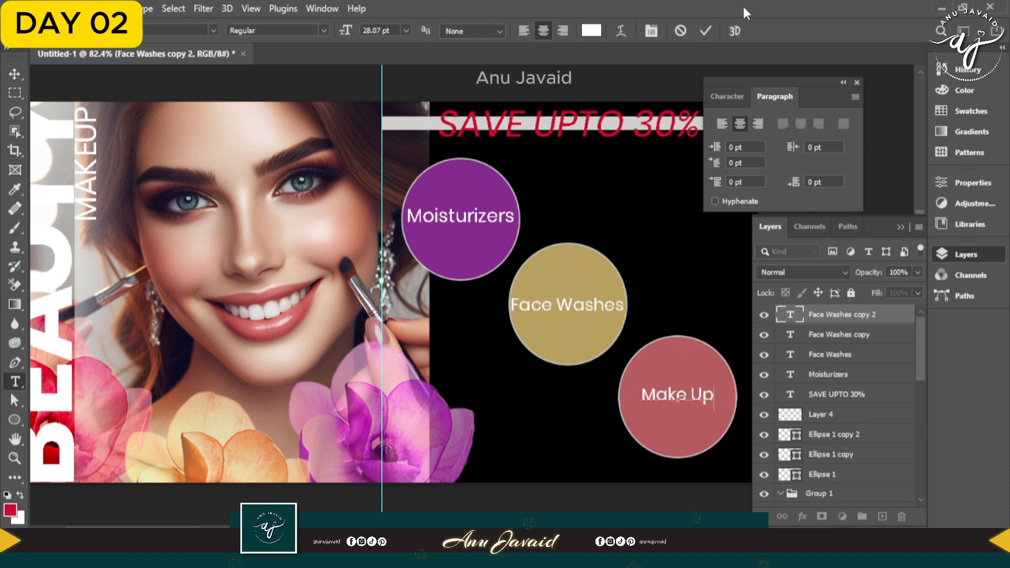
click(700, 29)
click(858, 83)
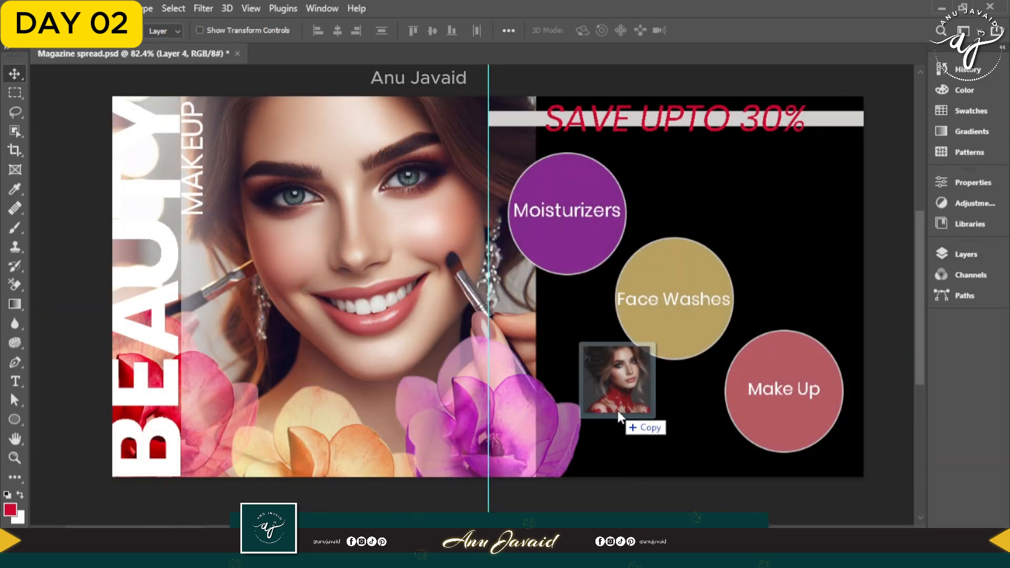
Place the portrait of the woman in red just above the black rectangle in the layer order and set its opacity to 30%
drag(618, 411, 856, 412)
click(967, 254)
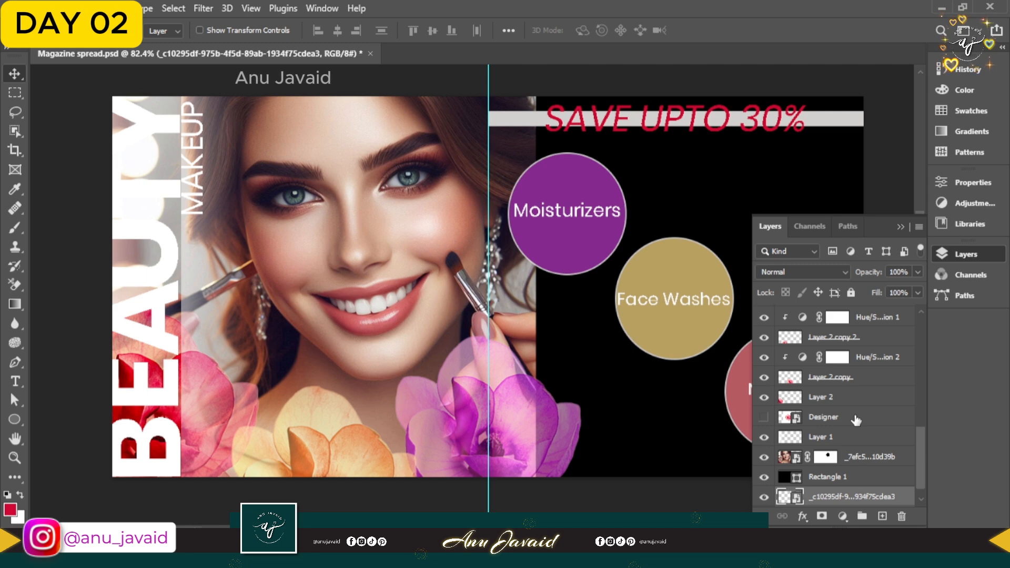
key(ctrl+bracketright)
drag(690, 192, 567, 194)
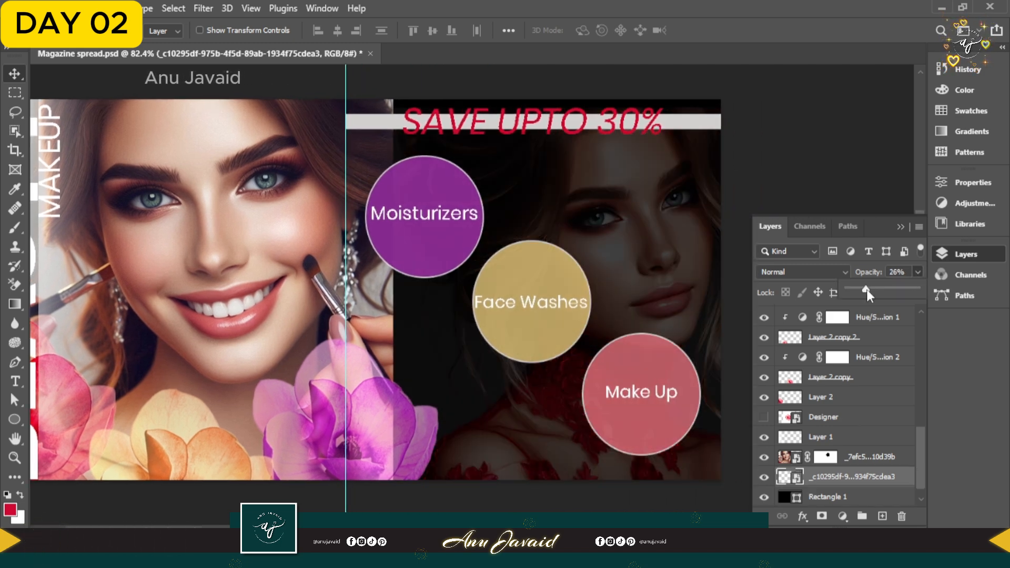
drag(867, 289, 878, 269)
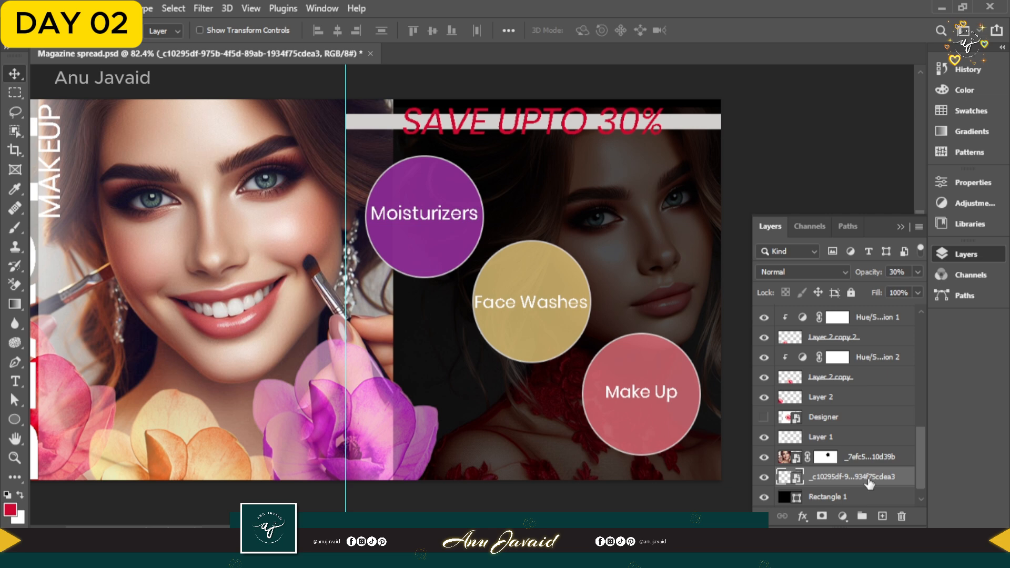
Turn the faded portrait monochrome with a default Black & White adjustment layer
click(842, 517)
click(900, 401)
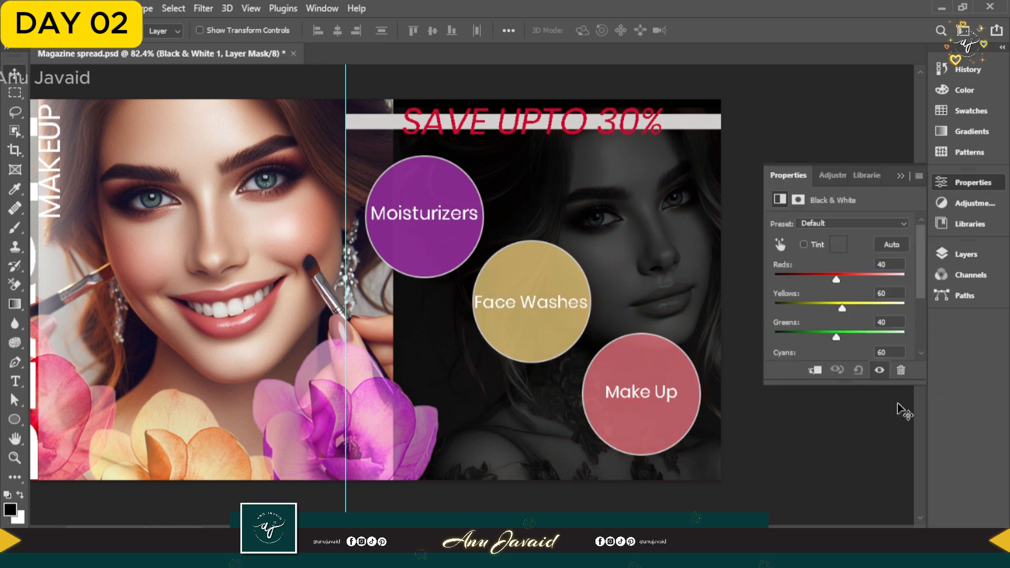
click(902, 184)
drag(764, 348, 905, 360)
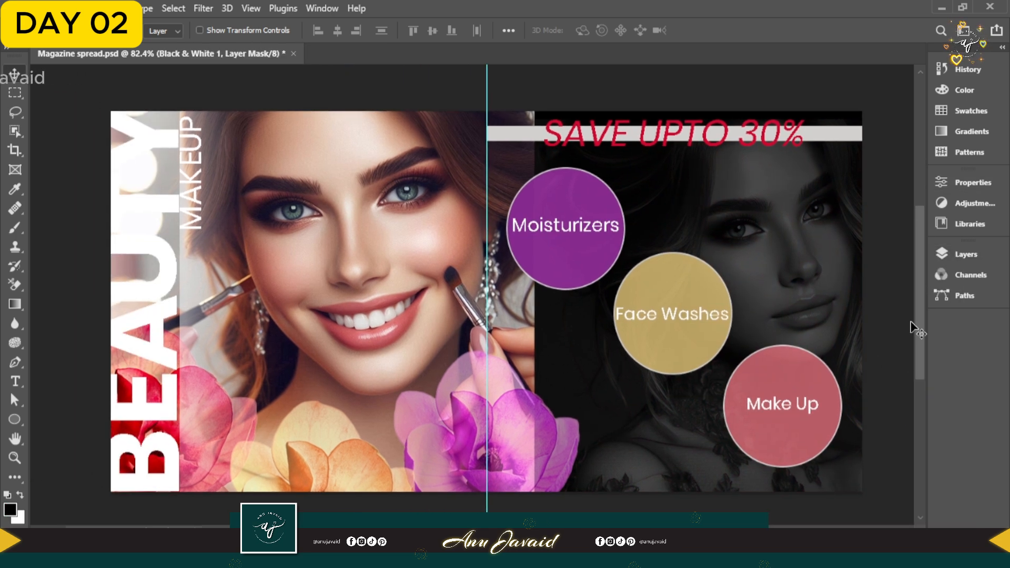
Add the placeholder text "Lorem ipsum dolor sit amet," beneath Moisturizers on a new topmost layer
click(963, 254)
click(882, 517)
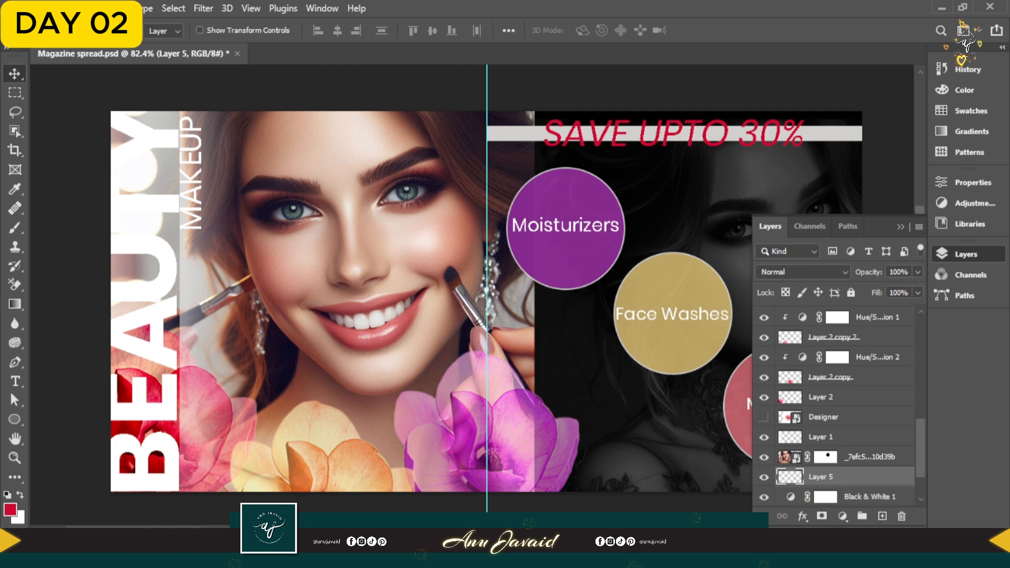
key(ctrl+shift+bracketright)
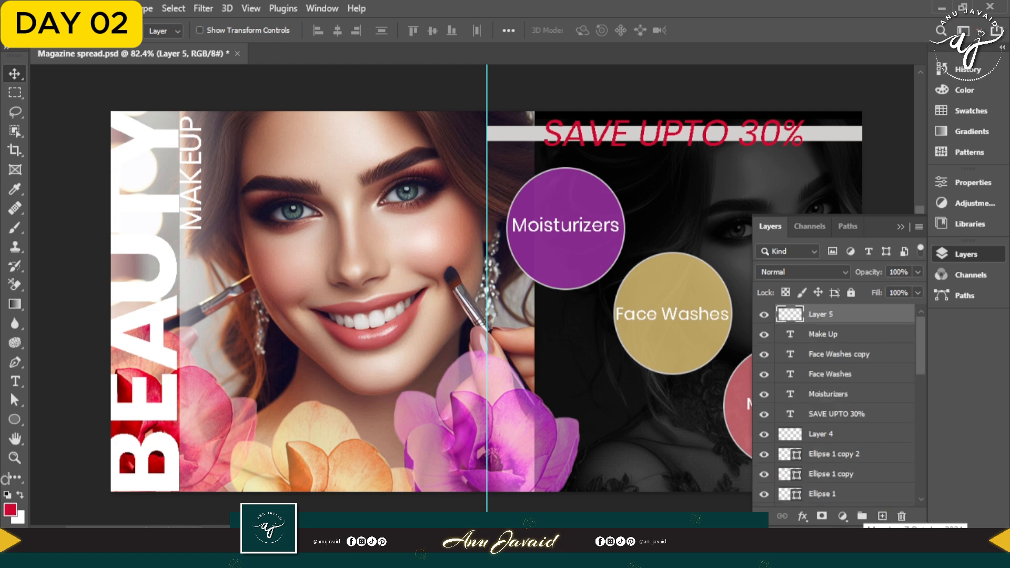
click(15, 381)
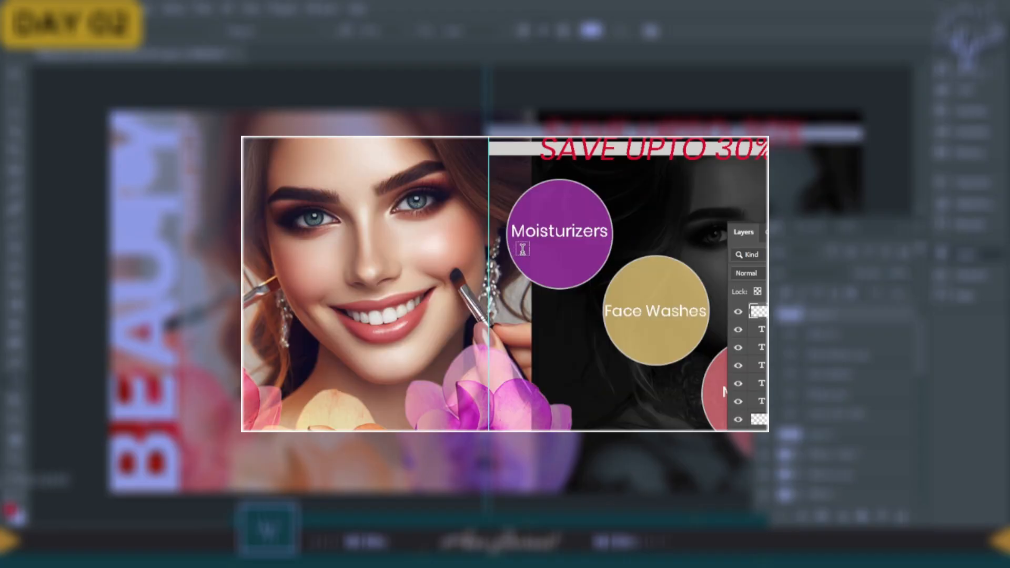
drag(530, 259, 578, 257)
click(706, 30)
key(v)
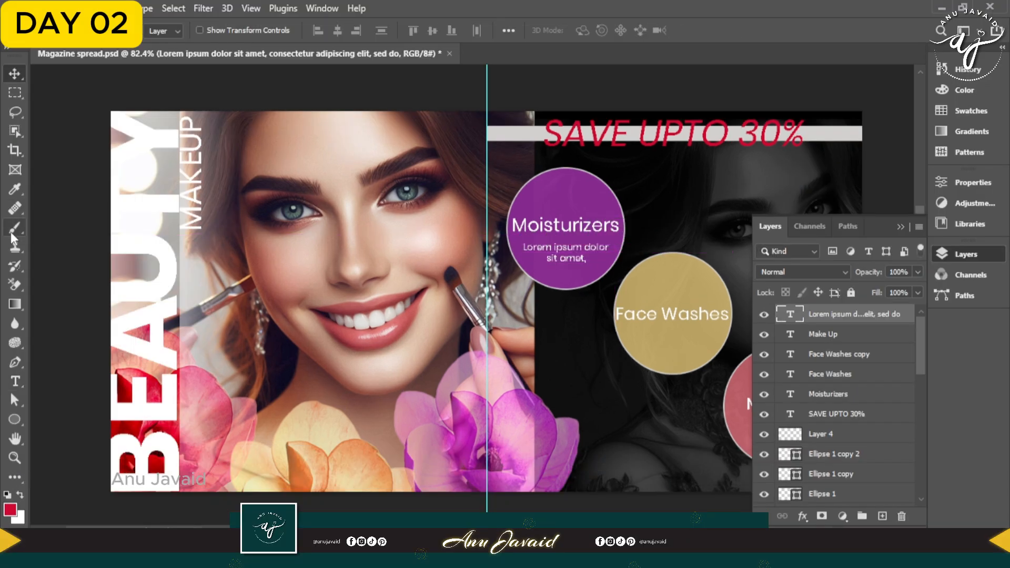
Recolour the placeholder text beneath Moisturizers with a sampled light grey
click(15, 189)
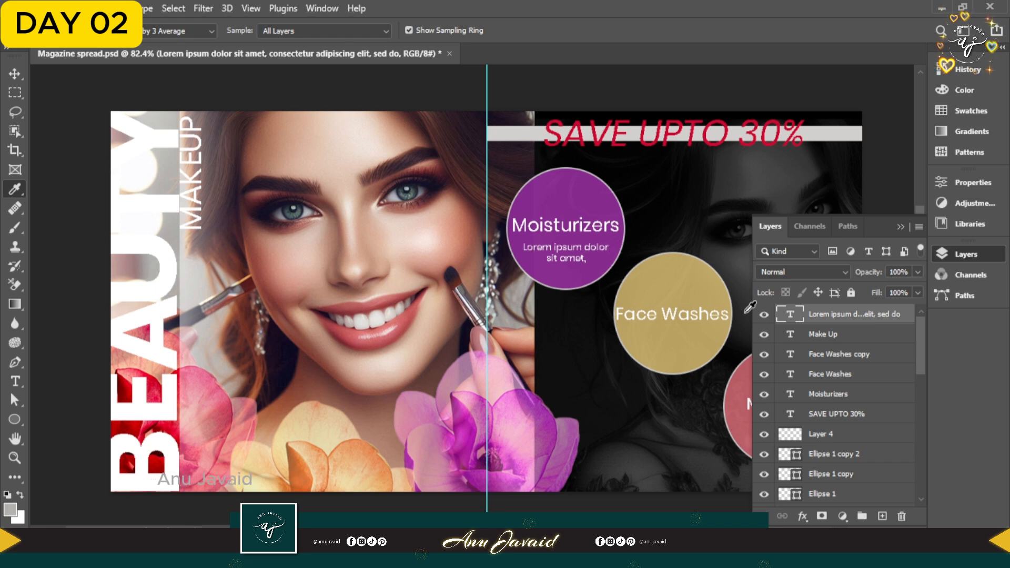
key(alt+BackSpace)
key(v)
Copy the placeholder text beneath Face Washes and Make Up, recolouring the copies light grey #d8d6d3
drag(596, 325, 487, 322)
drag(463, 245, 573, 328)
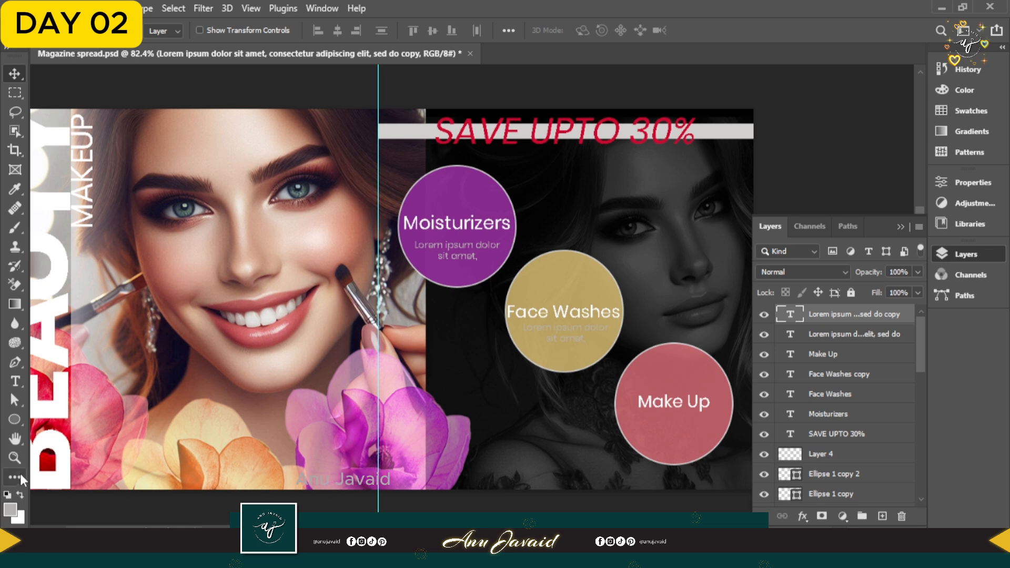
click(14, 509)
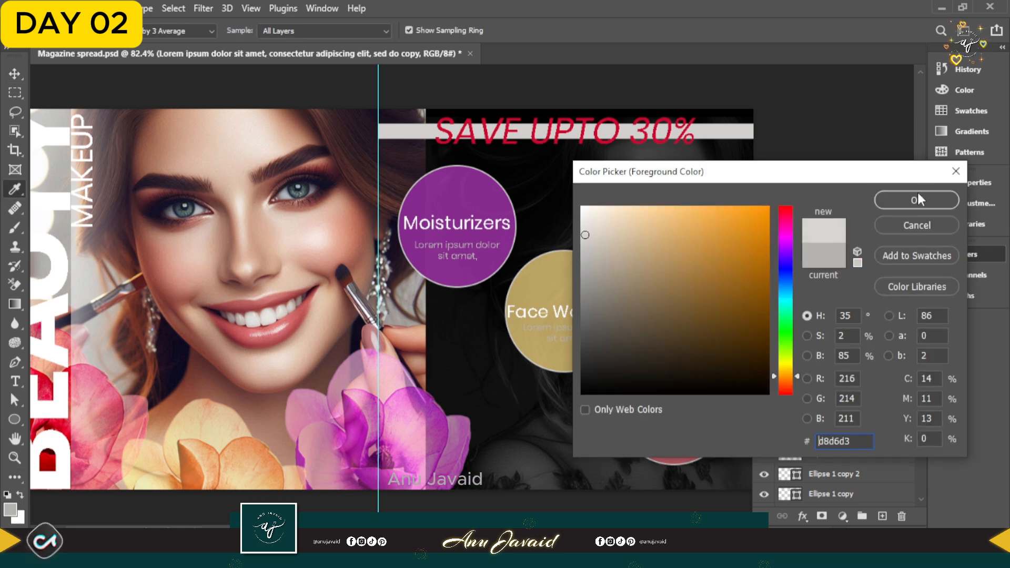
click(933, 196)
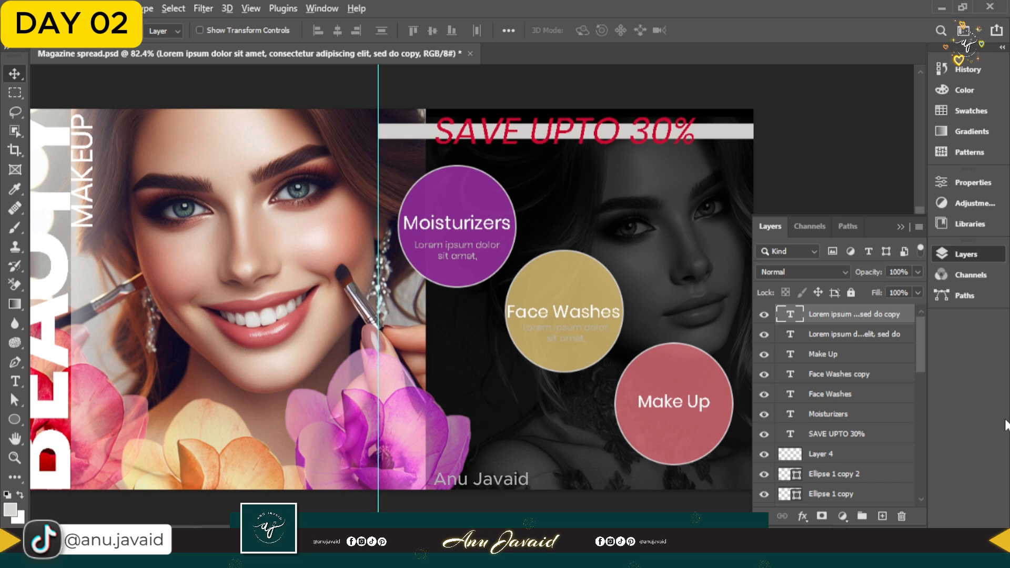
drag(571, 333, 691, 424)
click(678, 297)
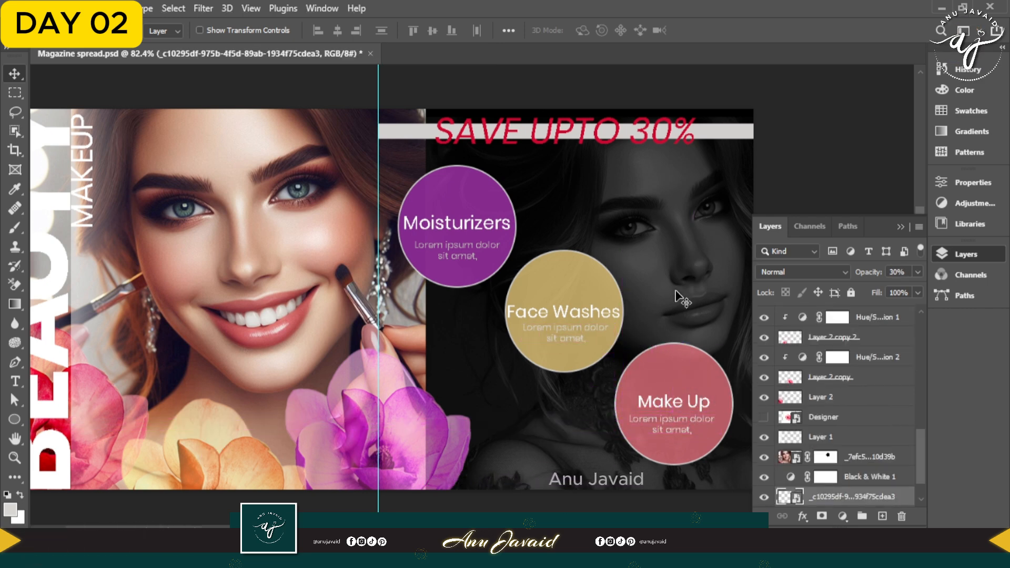
Set the opacity of the monochrome portrait on the right-hand page to 20%
click(901, 226)
drag(771, 268, 850, 269)
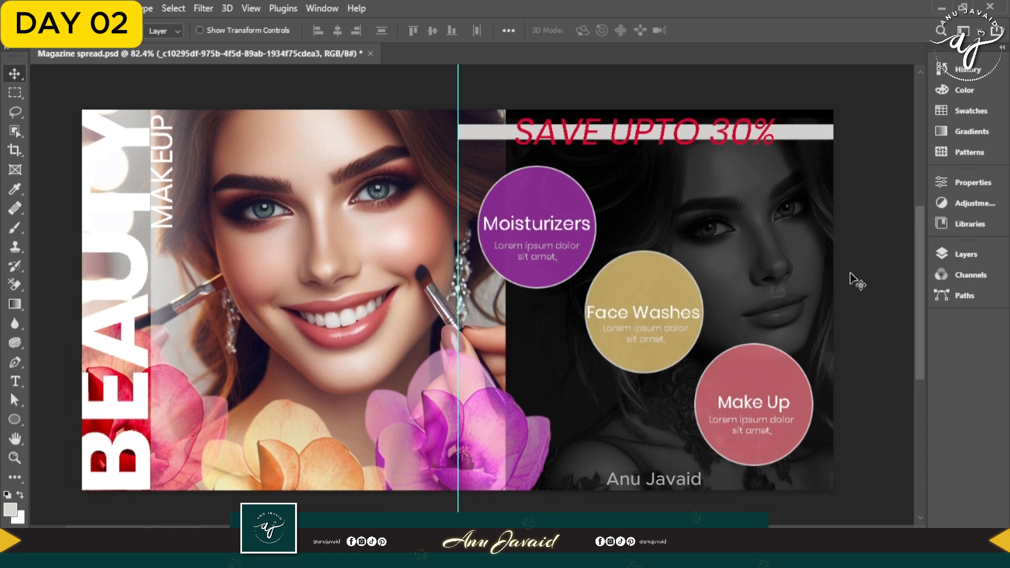
click(988, 253)
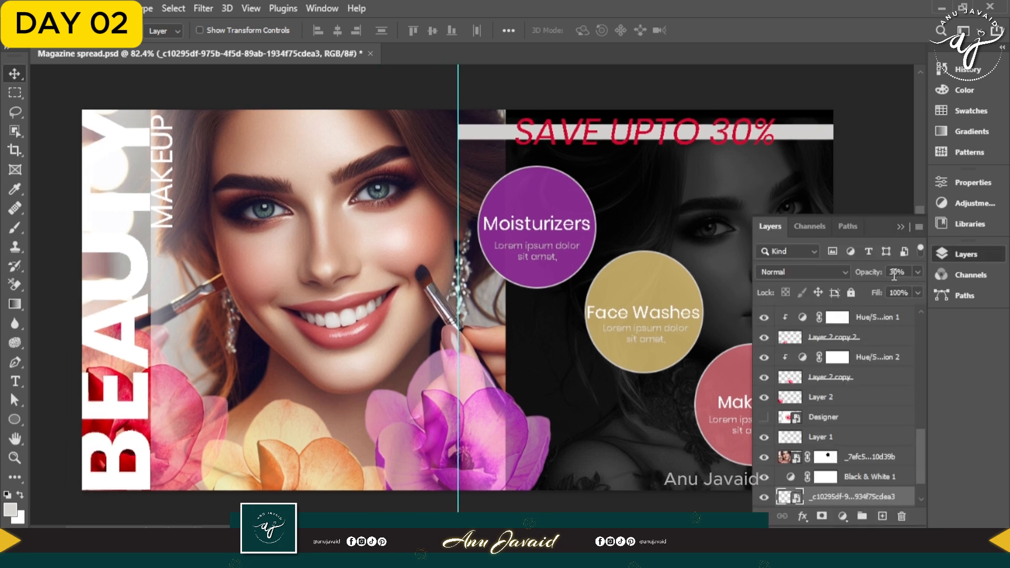
text(20)
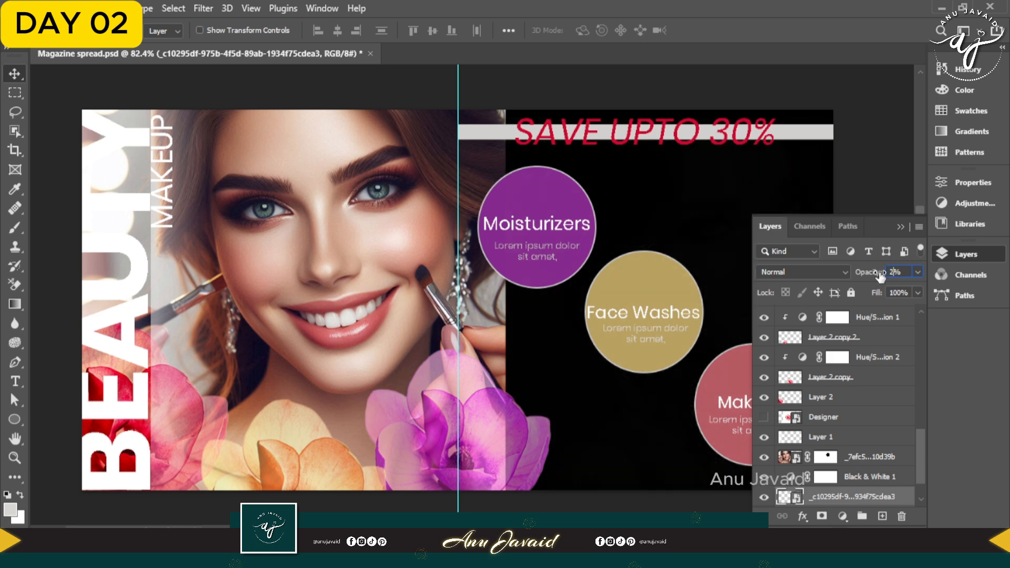
key(Return)
click(898, 202)
click(900, 227)
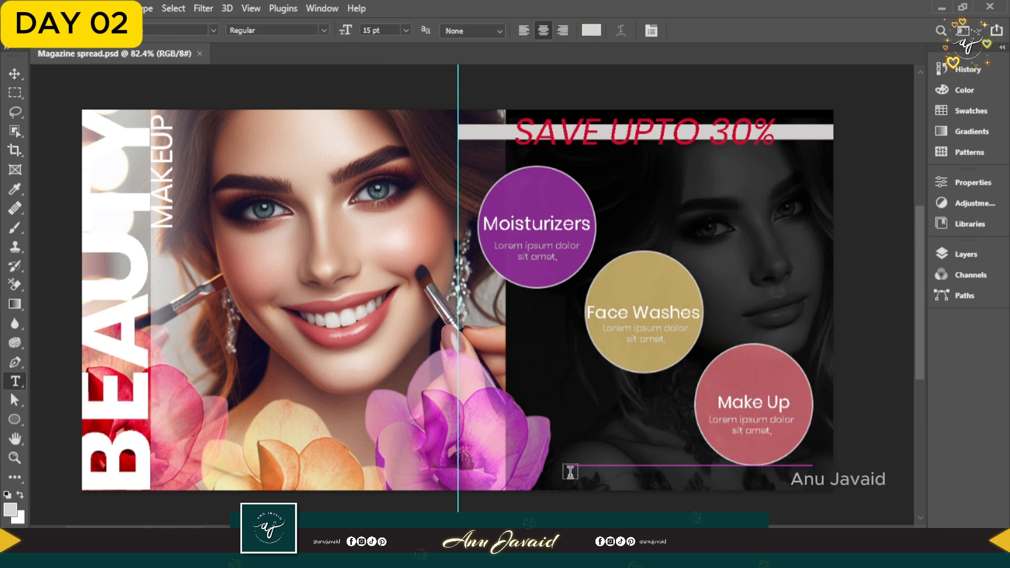
Add the placeholder line "Lorem ipsum dolor sit amet, consectetur adipiscing" beneath the Make Up circle and nudge it slightly down and left
drag(570, 472, 816, 482)
click(853, 232)
key(v)
key(Down)
key(Down)
key(Down)
key(Down)
key(Down)
key(Down)
key(Down)
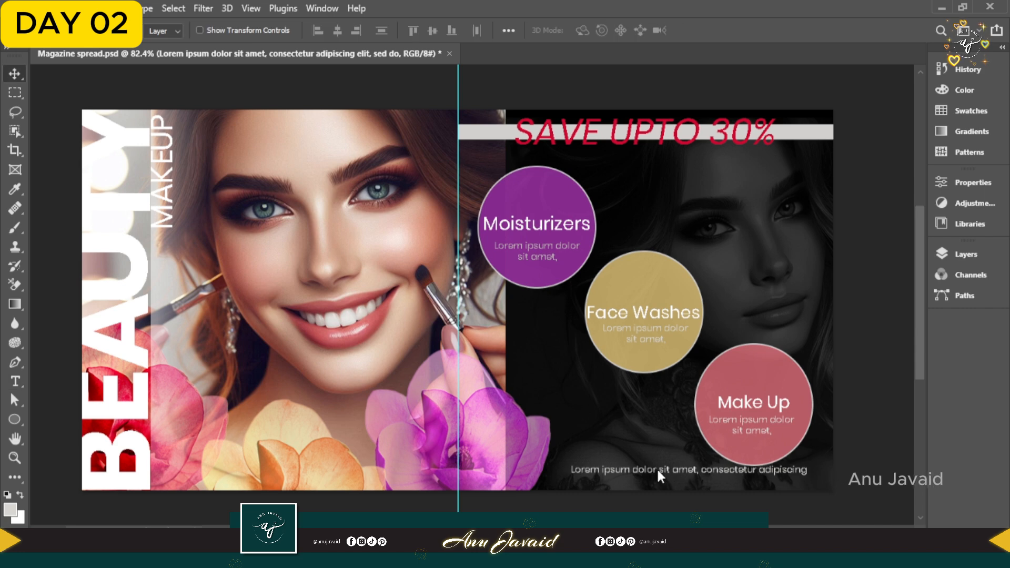
key(Left)
key(Left)
key(Left)
key(Left)
key(Down)
key(Down)
key(Down)
key(Down)
key(Down)
key(Down)
key(Down)
key(Down)
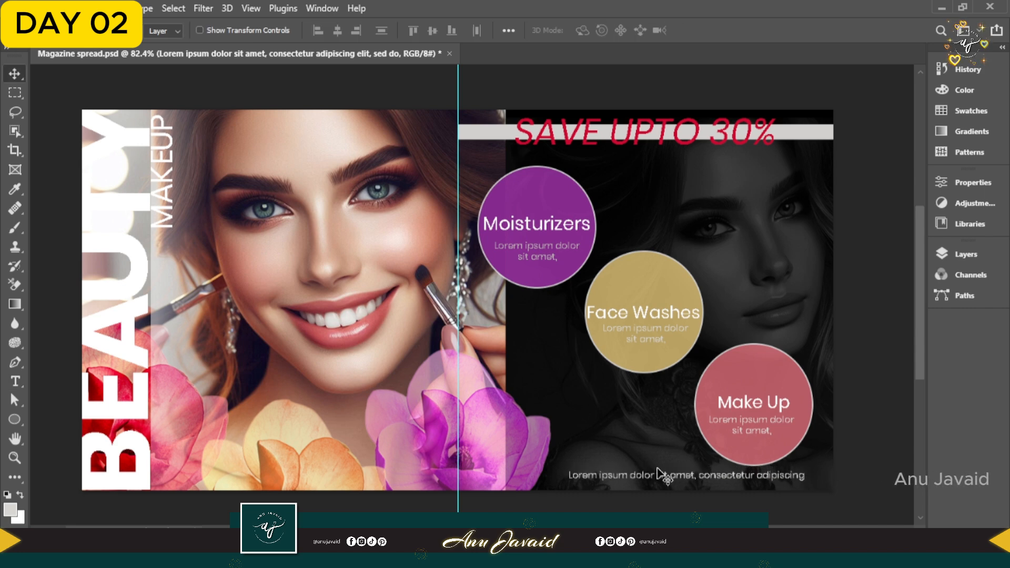
Set the Pen tool to draw shapes with no fill and a white 1 pt stroke
right_click(15, 362)
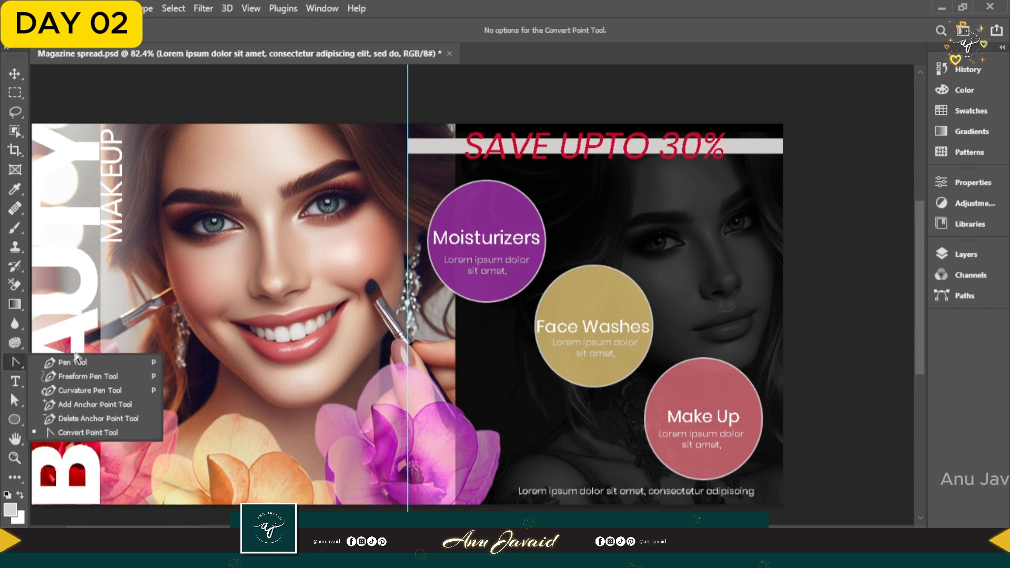
click(84, 364)
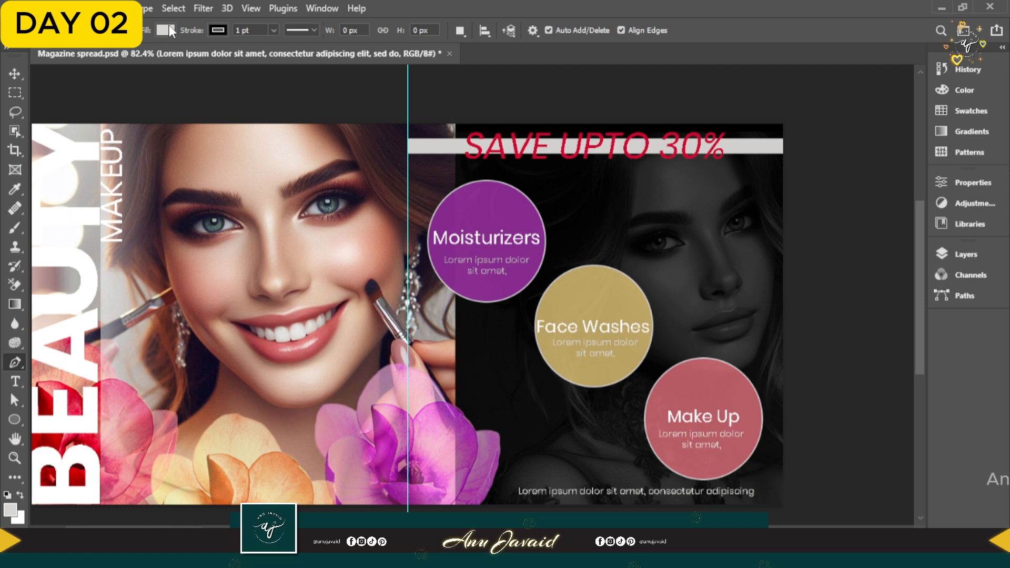
click(166, 31)
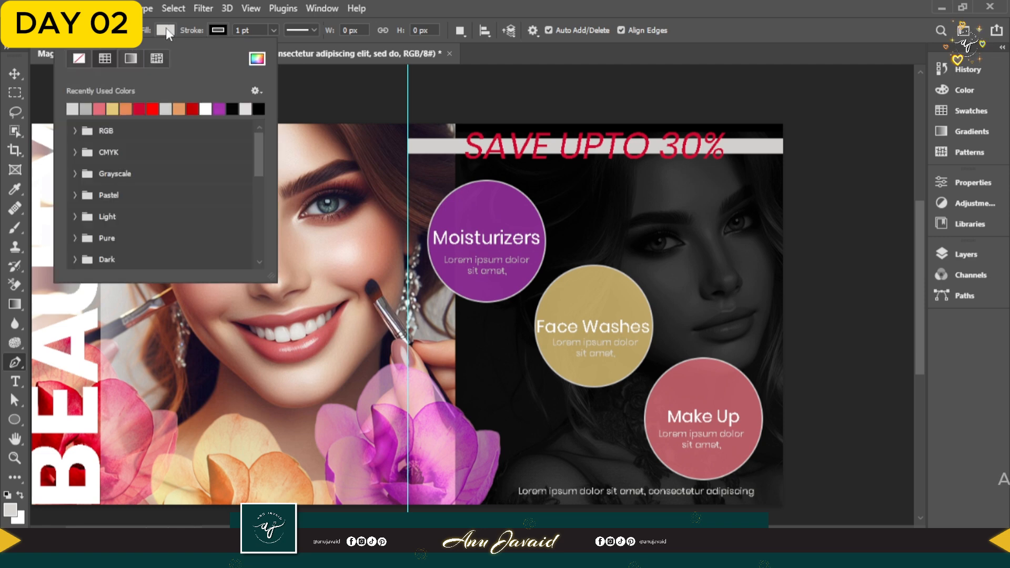
click(79, 58)
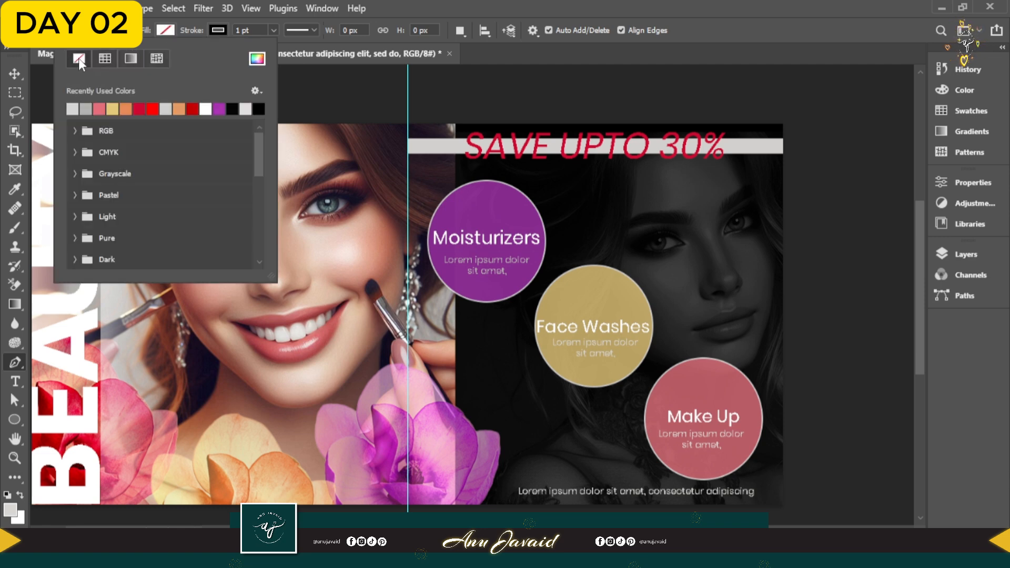
click(219, 30)
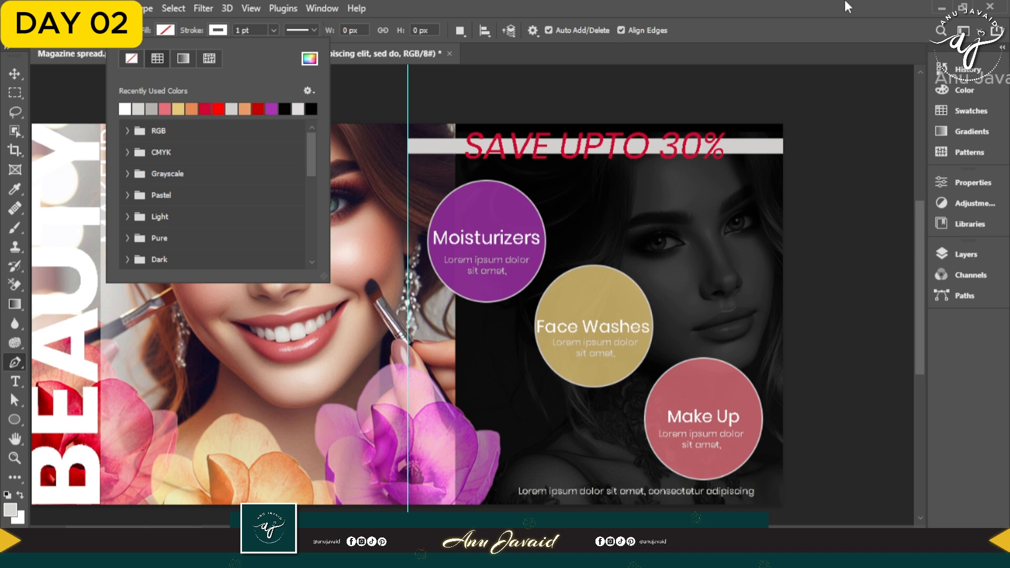
click(700, 31)
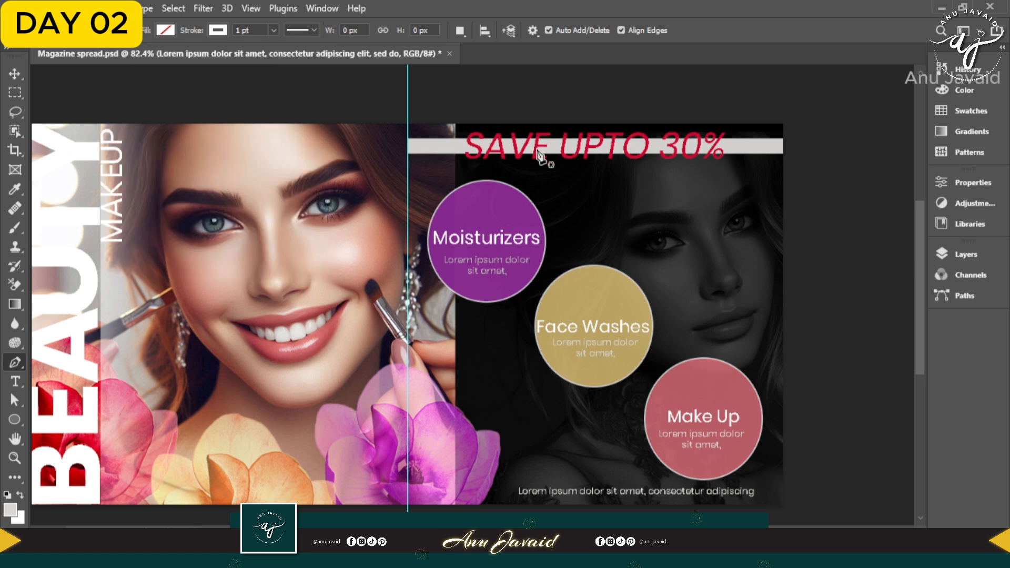
Draw a closed shape about 456 × 383 px below the SAVE UPTO 30% banner, skirting the upper-right edges of the three circles
click(494, 168)
click(771, 169)
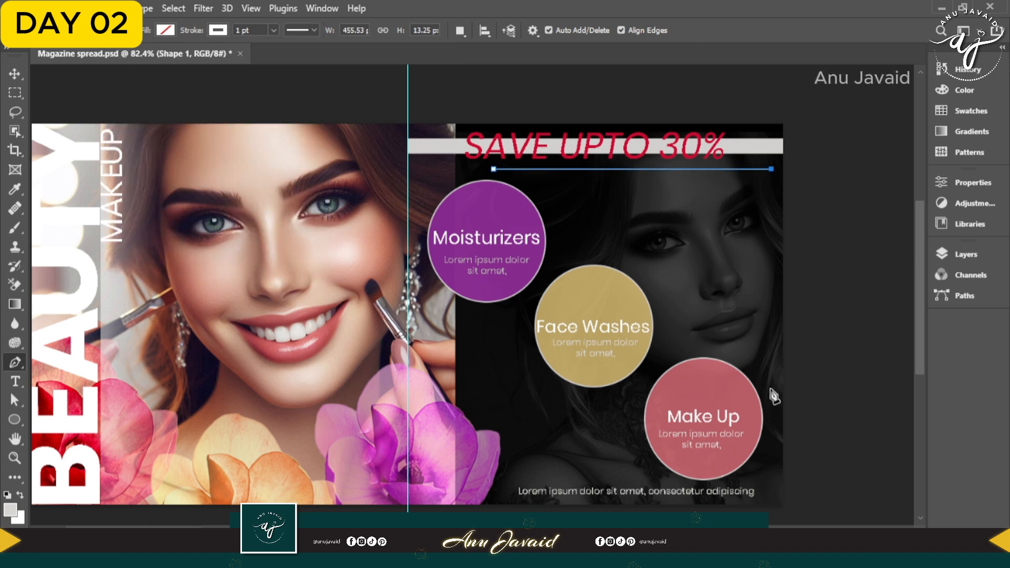
click(771, 403)
click(738, 352)
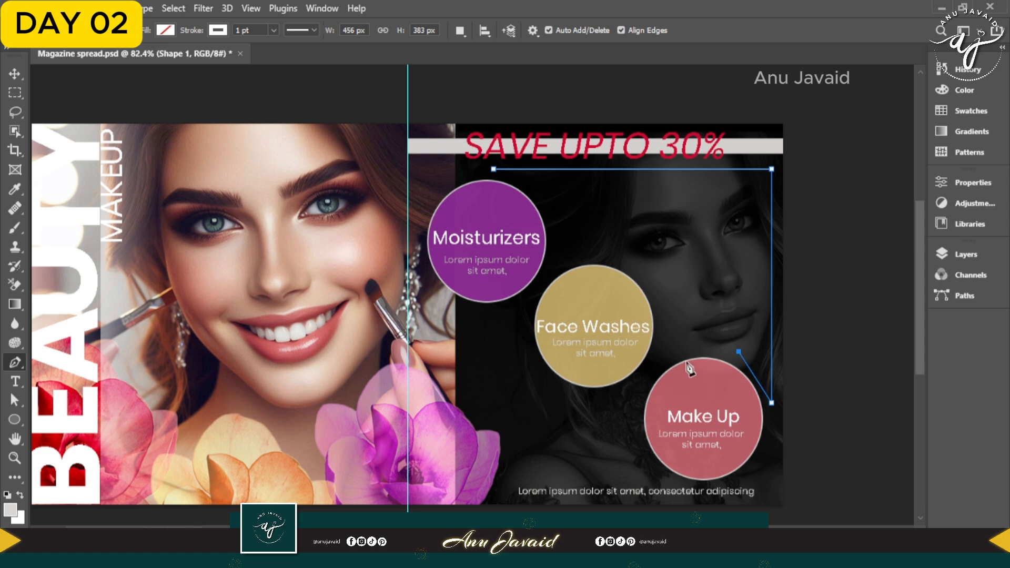
click(660, 363)
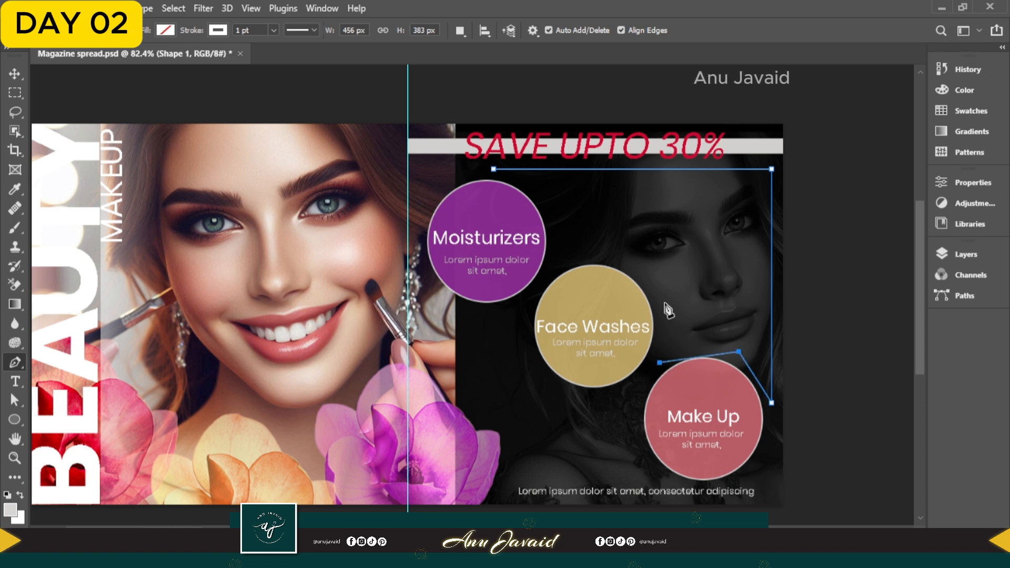
click(637, 274)
click(549, 274)
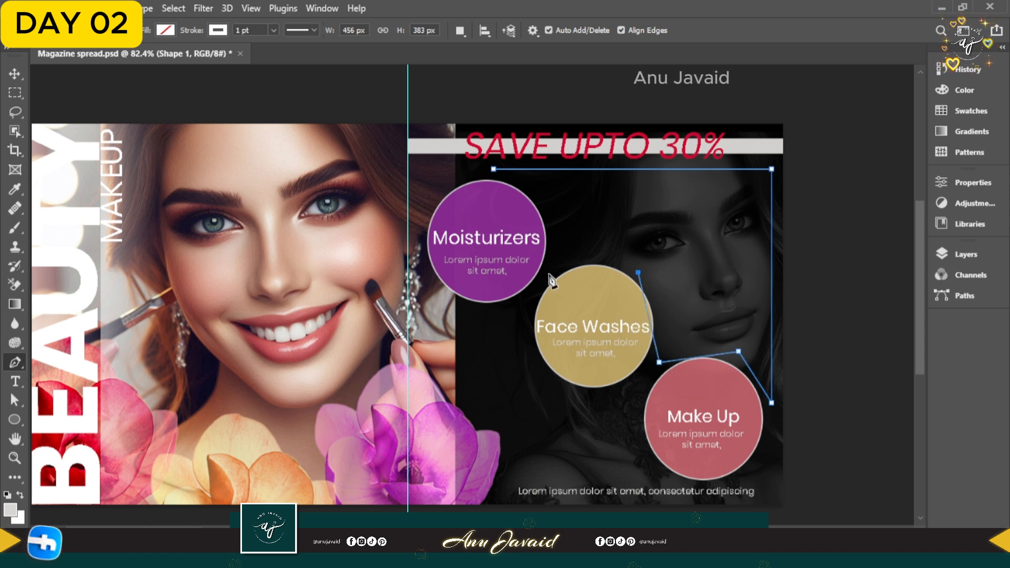
click(549, 209)
click(494, 169)
Convert the shape's three anchor points beside the circles into smooth curves that follow the circles' outlines
click(15, 400)
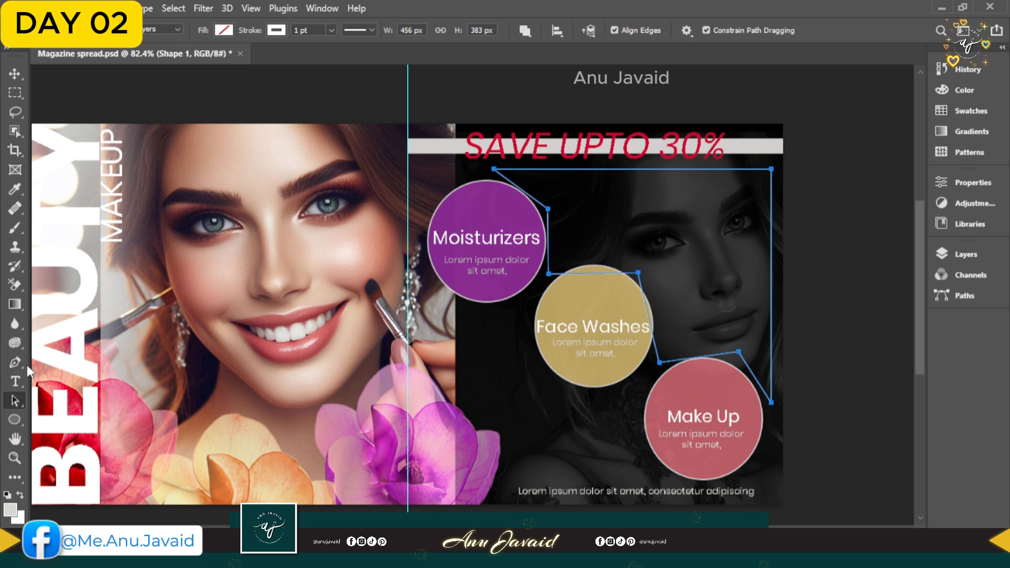
right_click(14, 363)
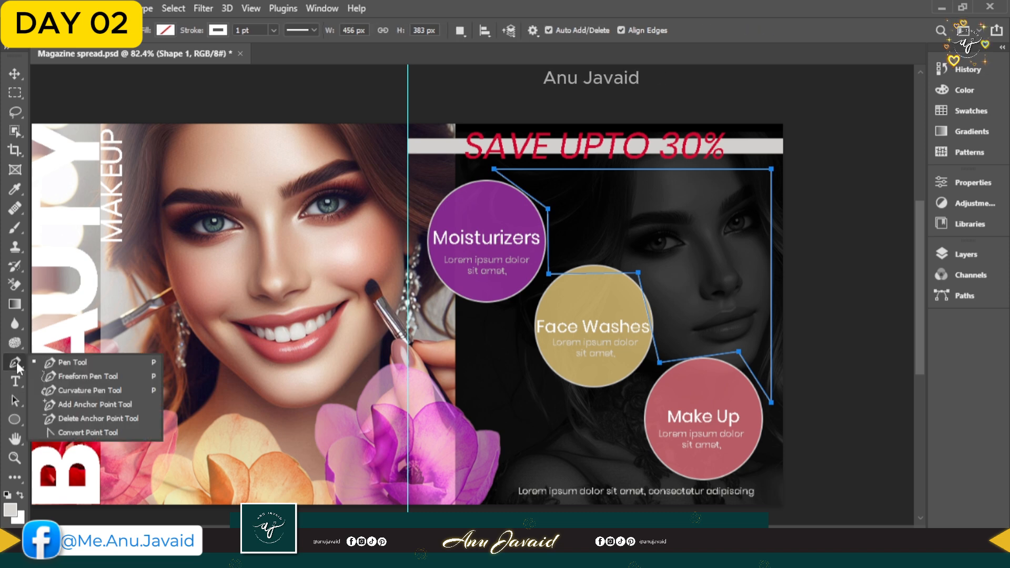
click(66, 436)
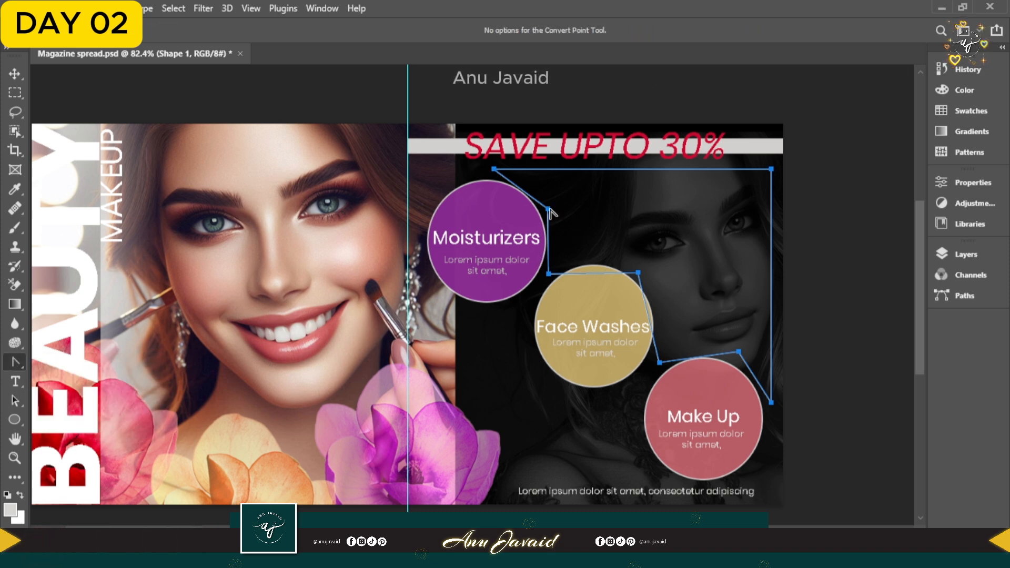
drag(549, 209, 535, 186)
drag(638, 273, 600, 240)
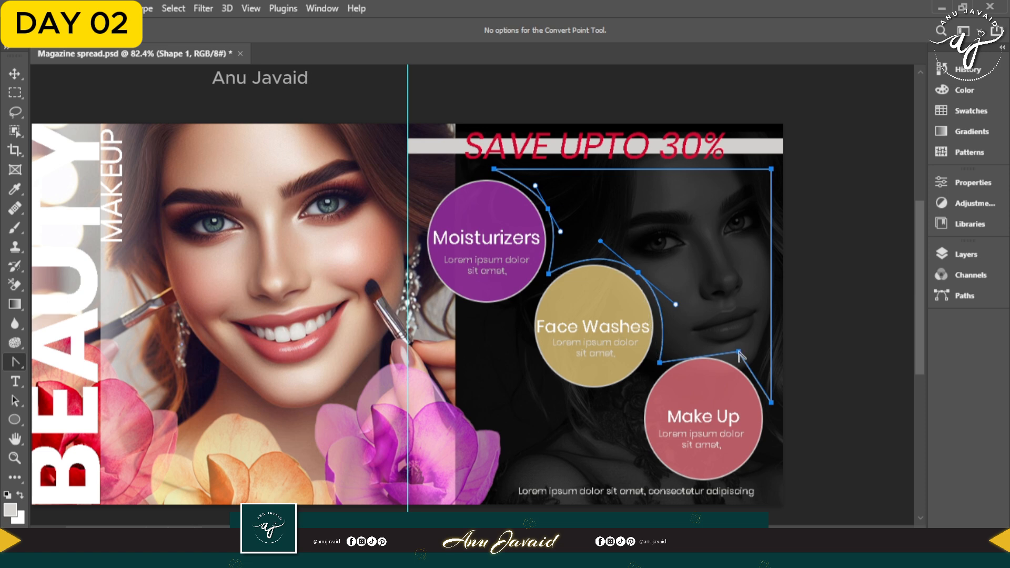
drag(739, 351, 710, 336)
key(v)
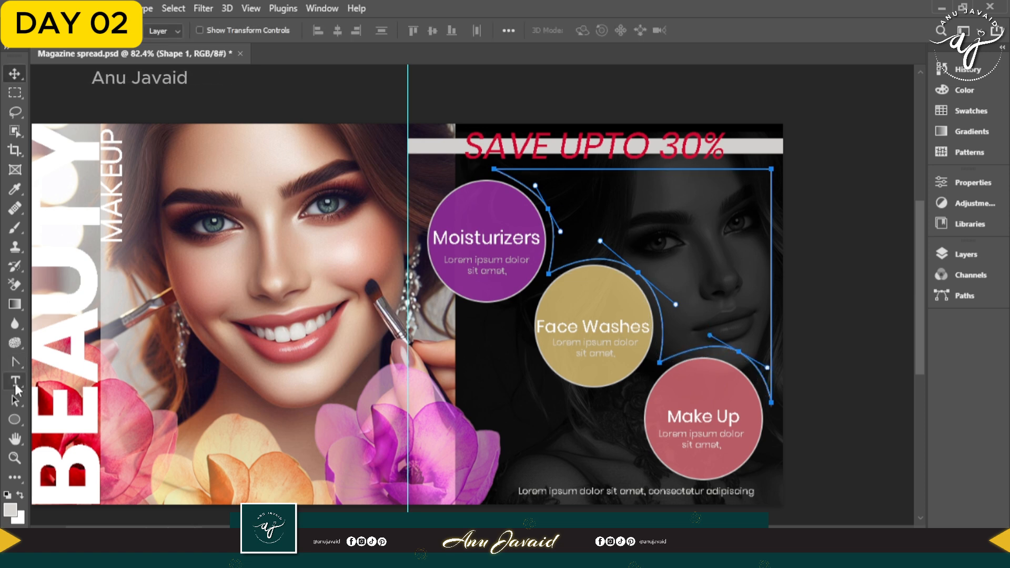
Add placeholder paragraph text inside the curved shape and set its size to 16 pt
drag(17, 389, 59, 387)
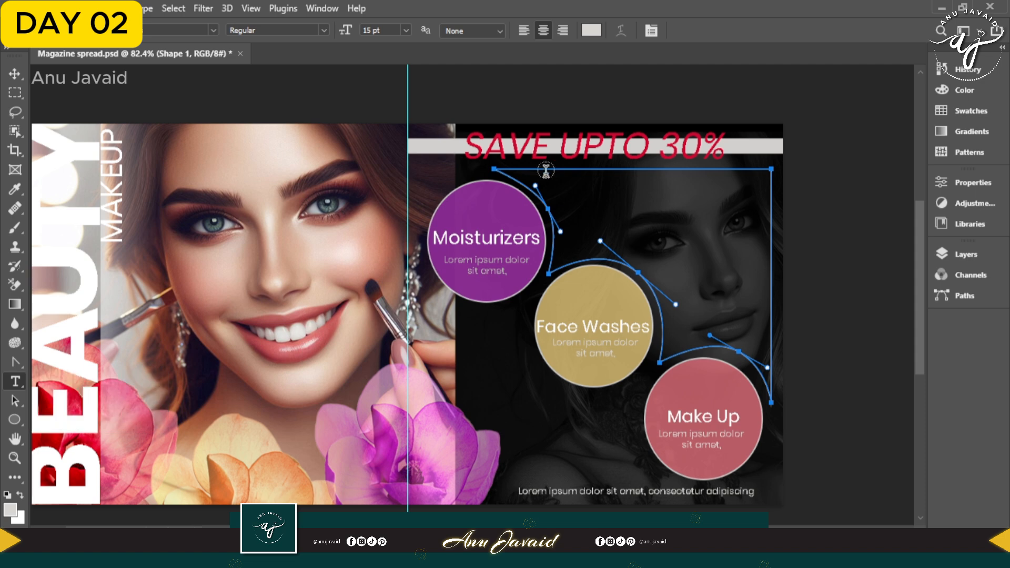
click(528, 177)
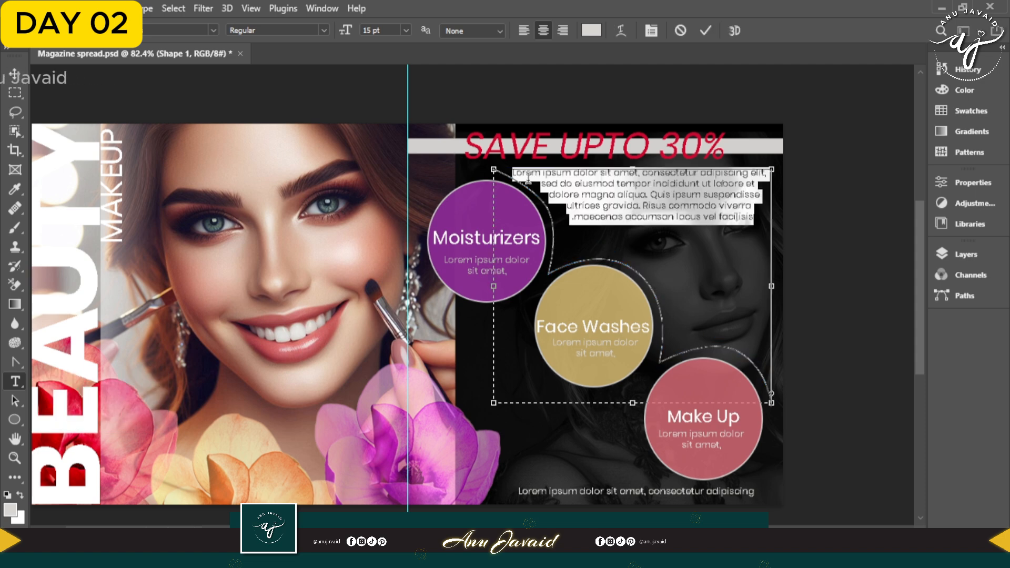
drag(683, 232, 462, 176)
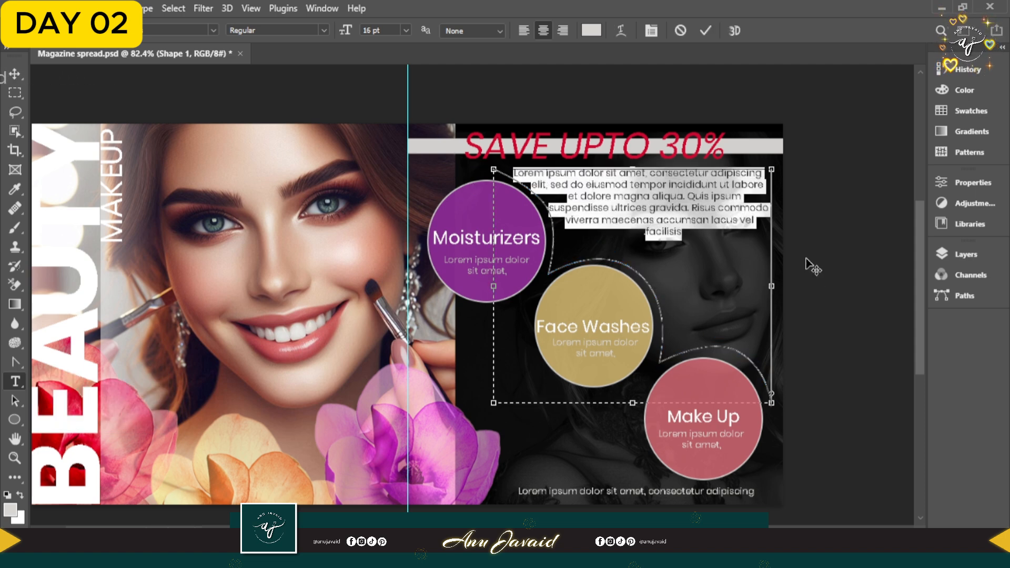
click(691, 235)
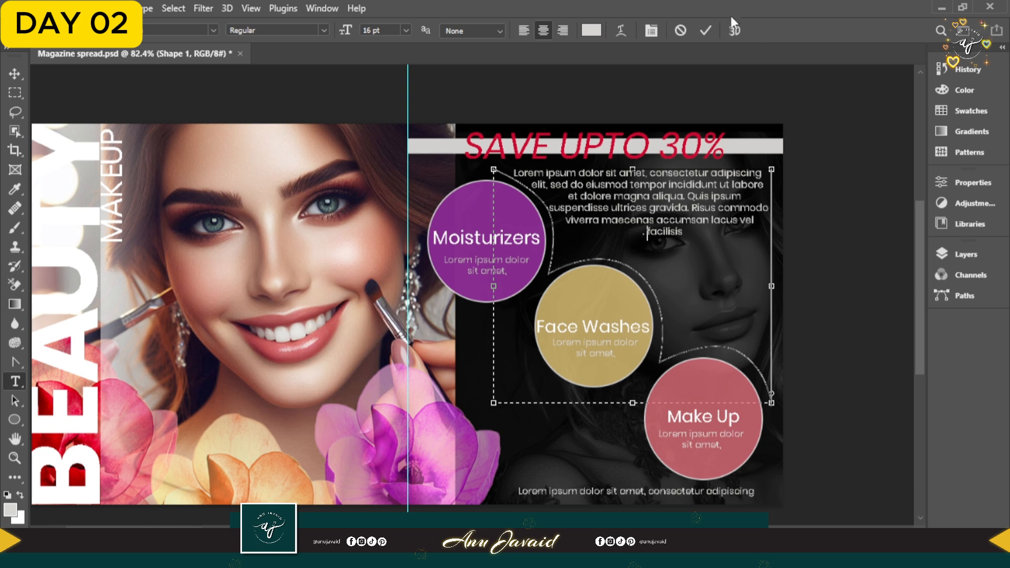
Copy the paragraph inside the shape and correct its text direction so the full stop follows "facilisis"
key(ctrl+a)
key(ctrl+c)
click(652, 32)
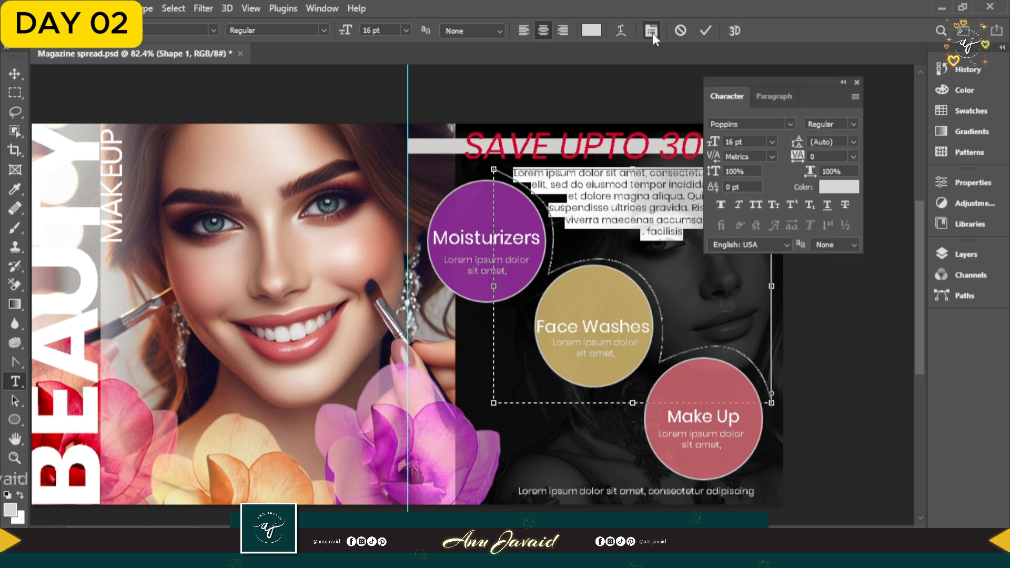
click(760, 96)
click(856, 97)
click(901, 162)
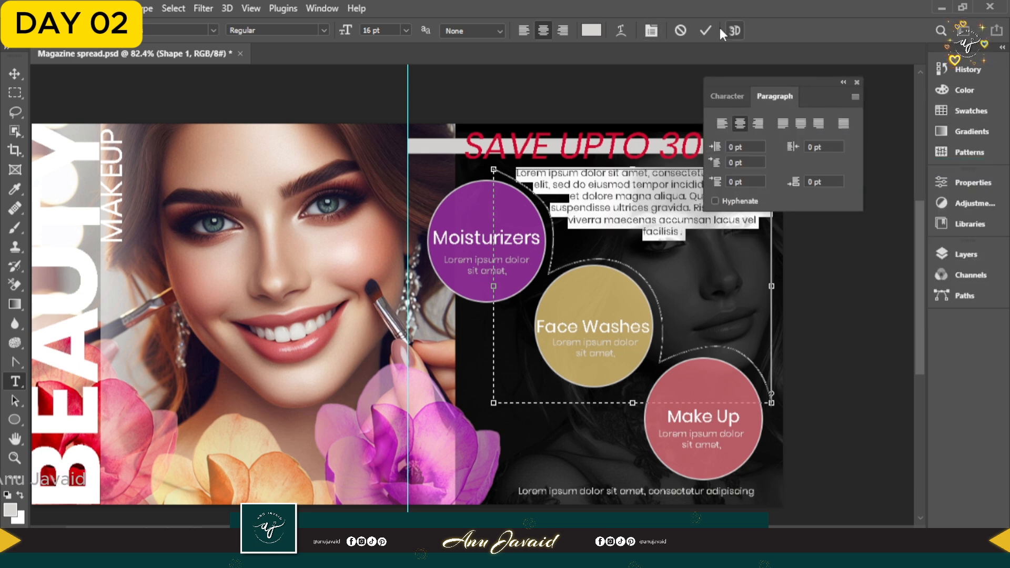
click(705, 30)
click(857, 82)
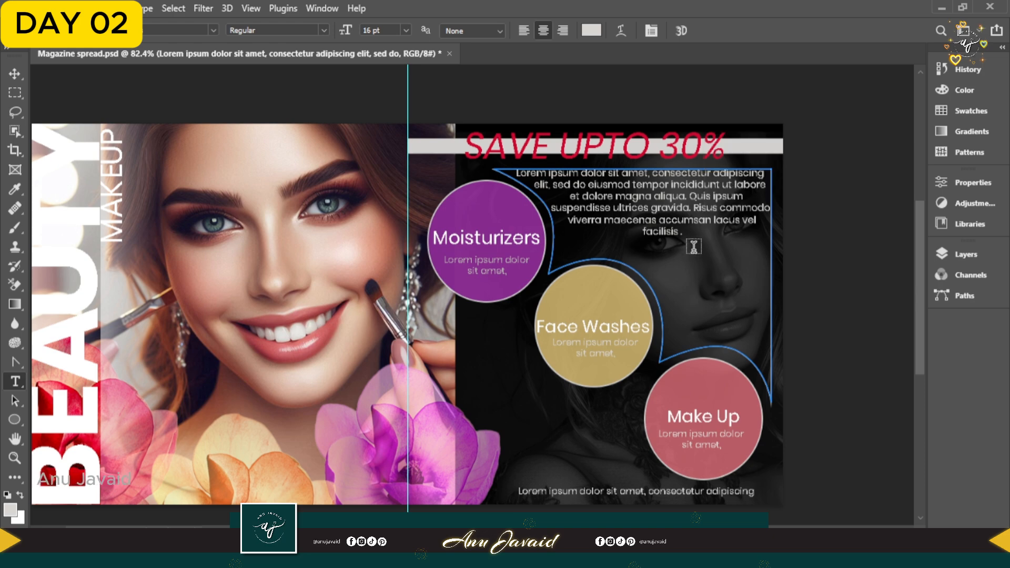
Append the copied placeholder text to the paragraph in the shape, and hide the Shape 1 outline layer
click(683, 235)
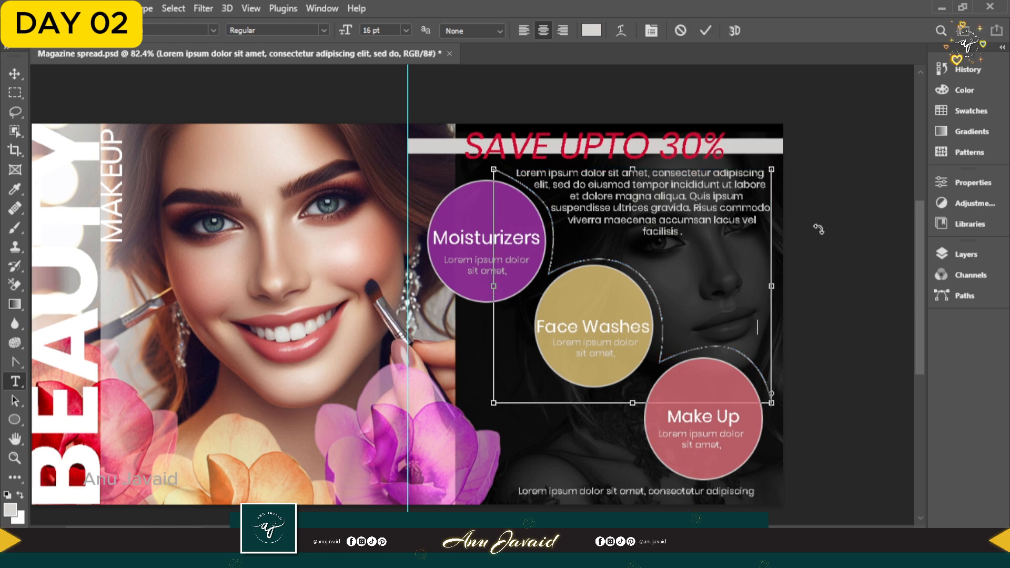
key(ctrl+v)
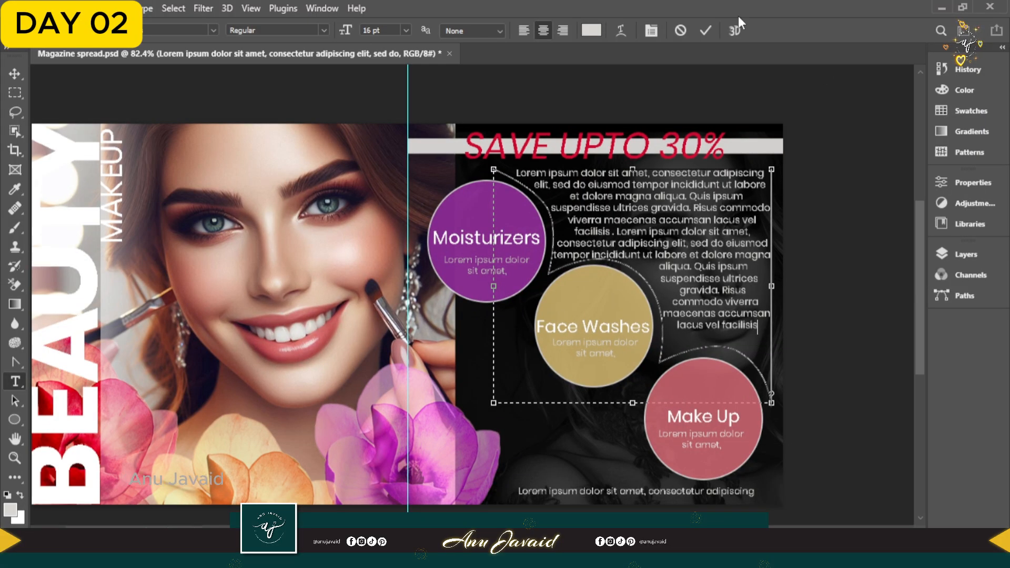
click(705, 31)
click(968, 255)
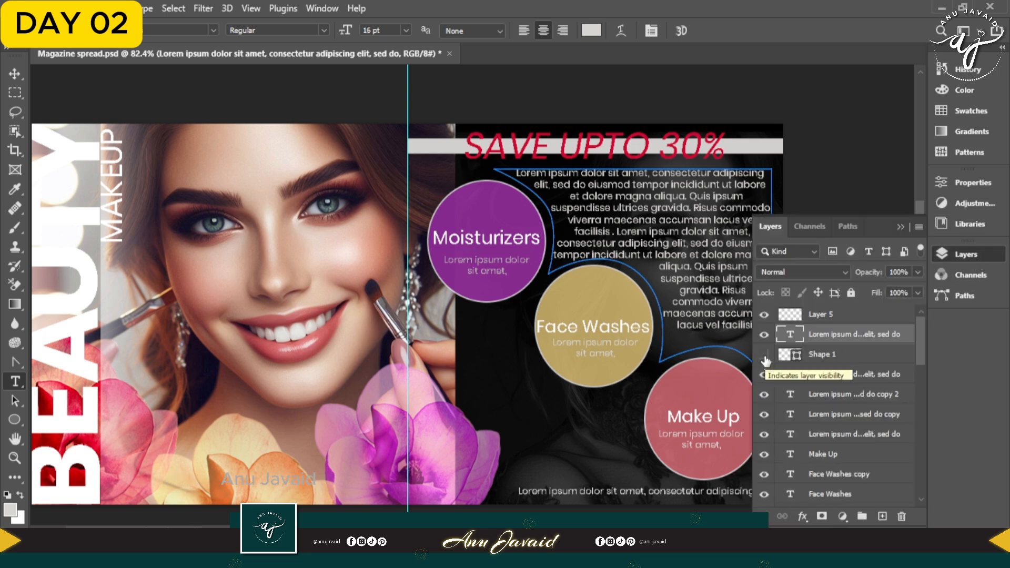
click(901, 228)
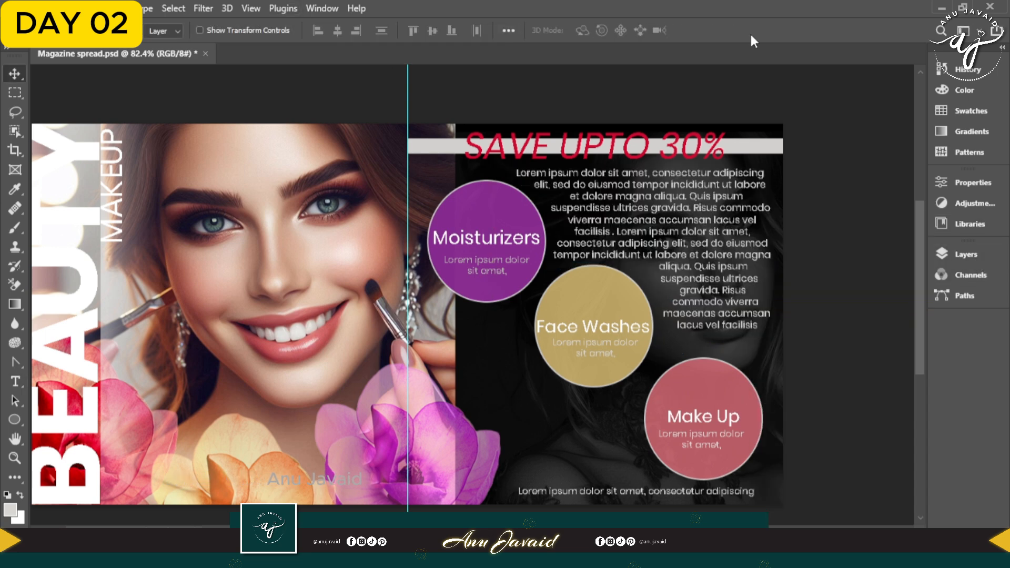
Recolour the curved body paragraph to light grey #bab9b8
click(716, 251)
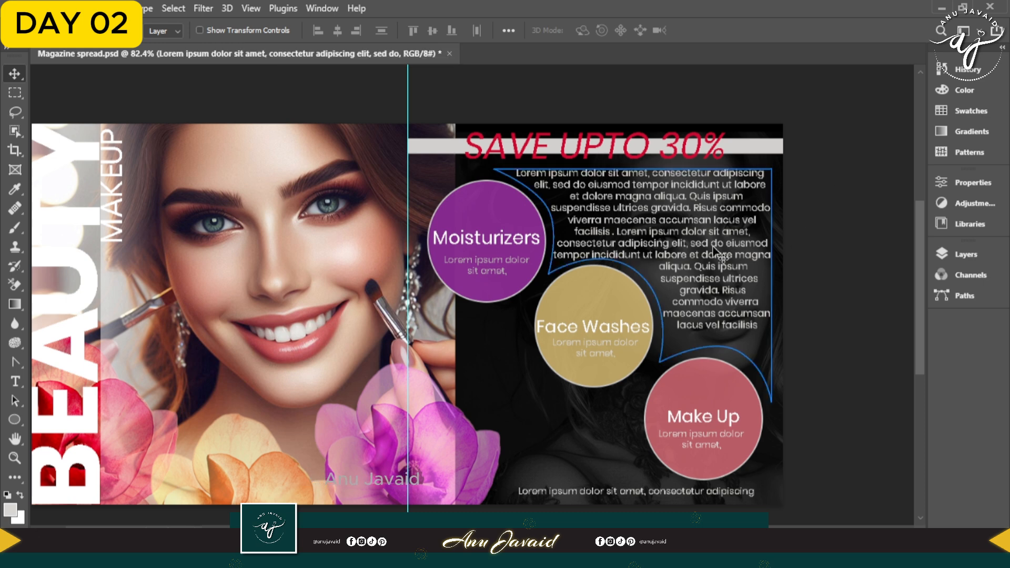
click(9, 512)
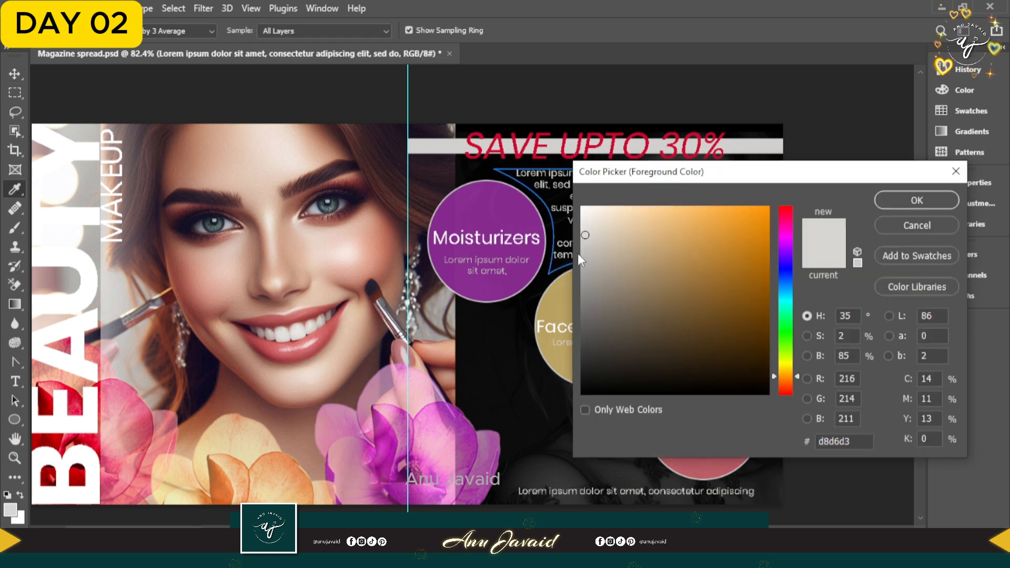
drag(586, 237, 583, 257)
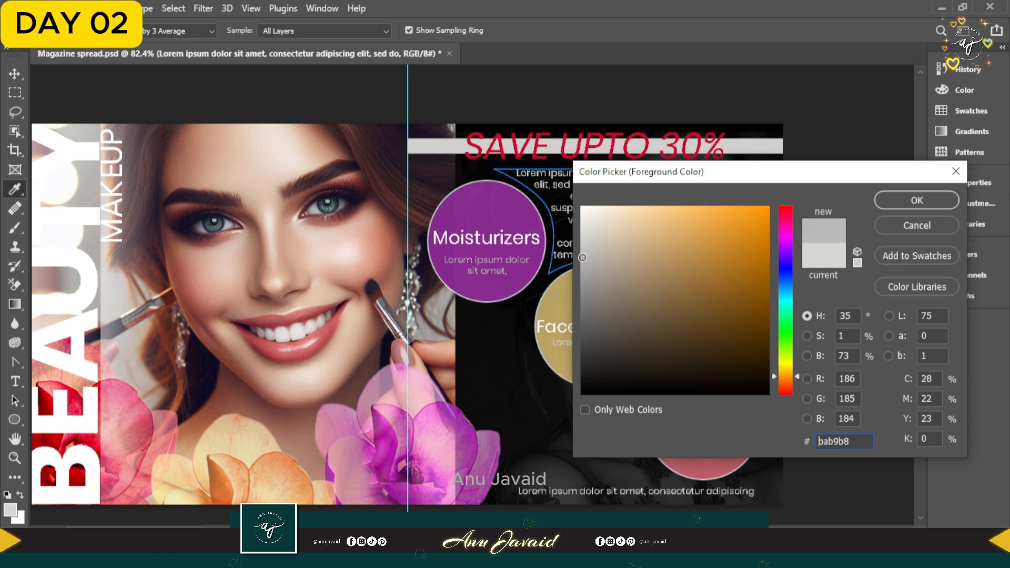
click(917, 200)
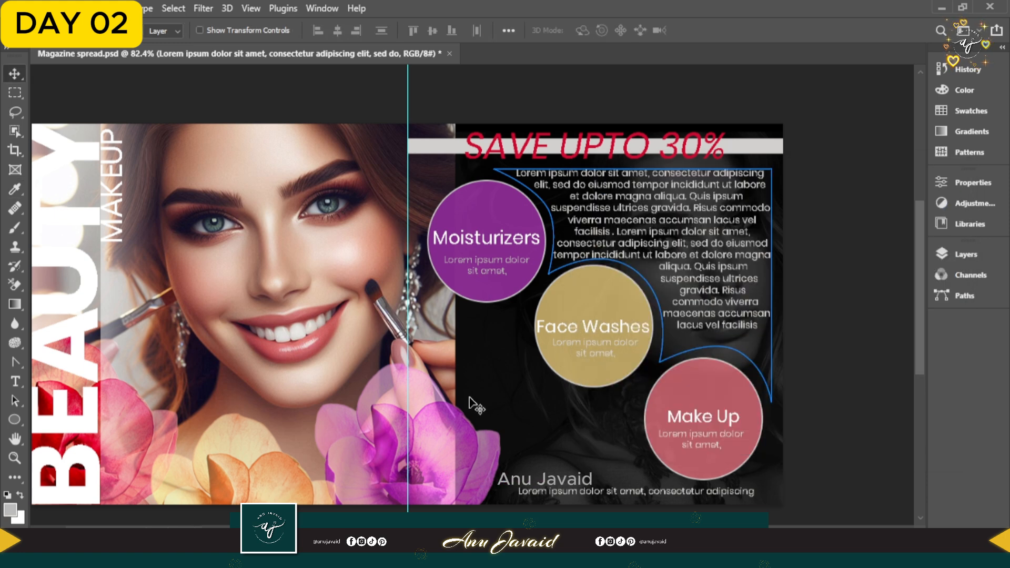
Justify all lines of the body paragraph inside the curved shape
triple_click(722, 223)
key(ctrl+a)
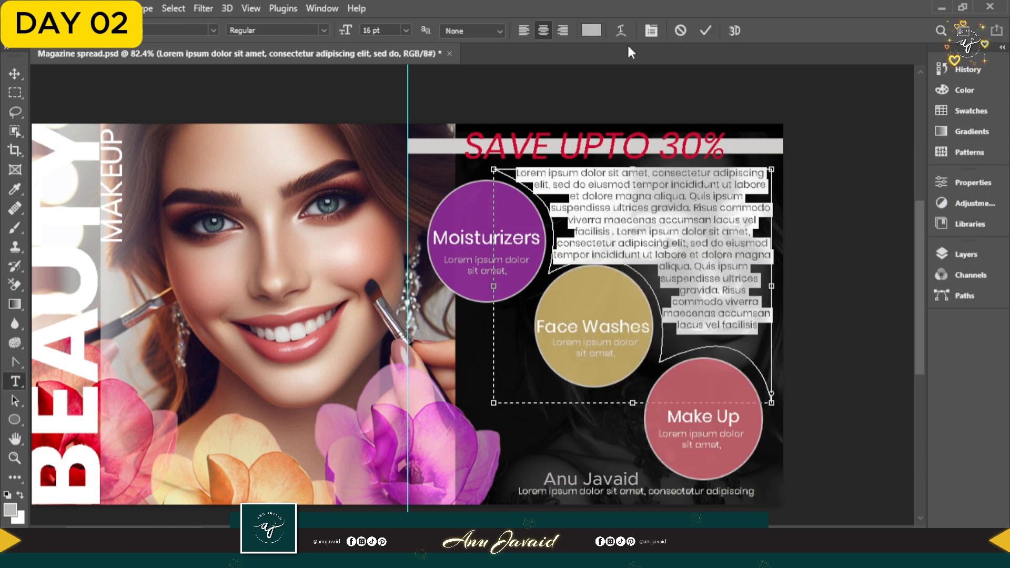
click(523, 32)
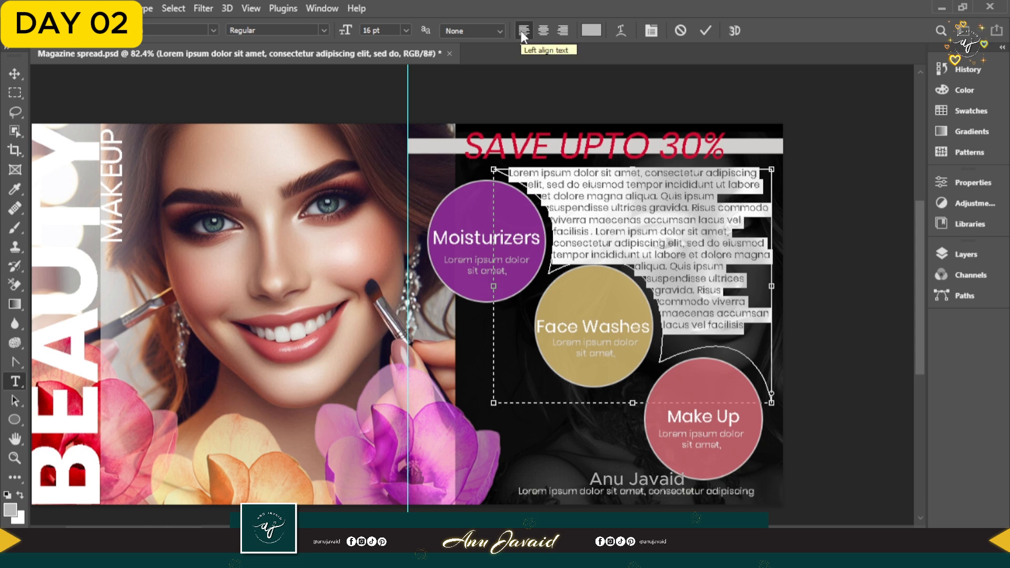
click(657, 30)
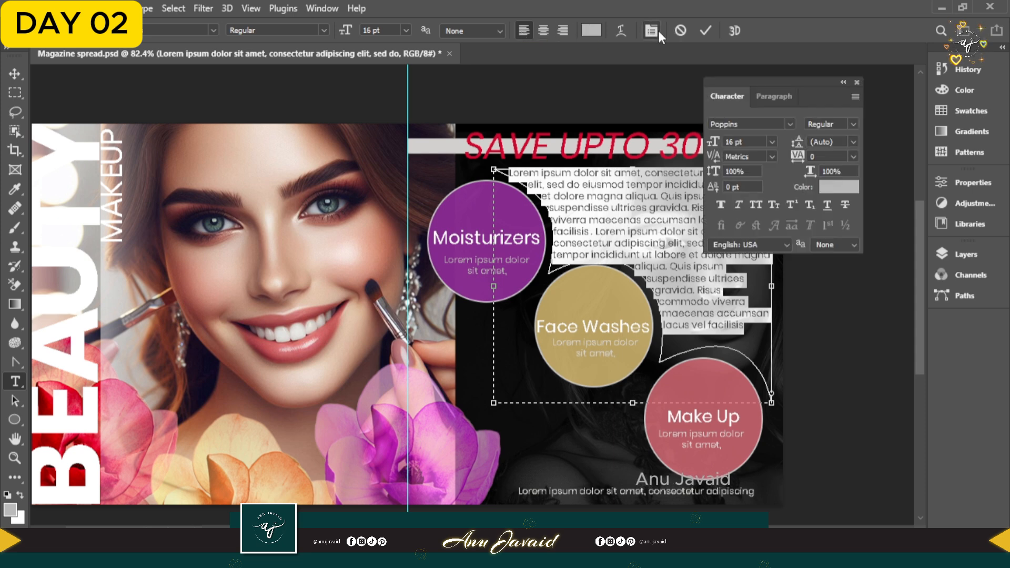
click(776, 97)
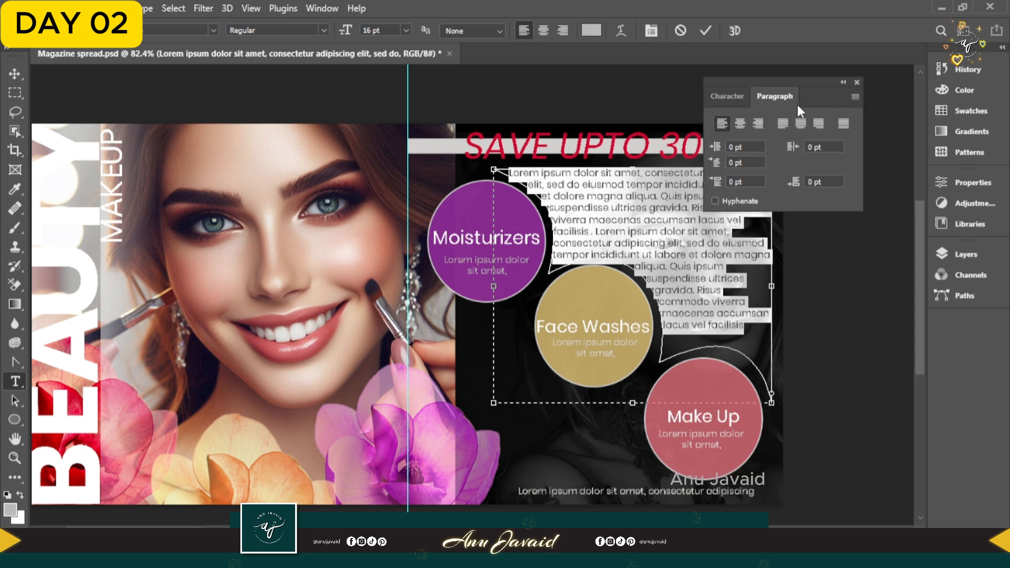
click(842, 125)
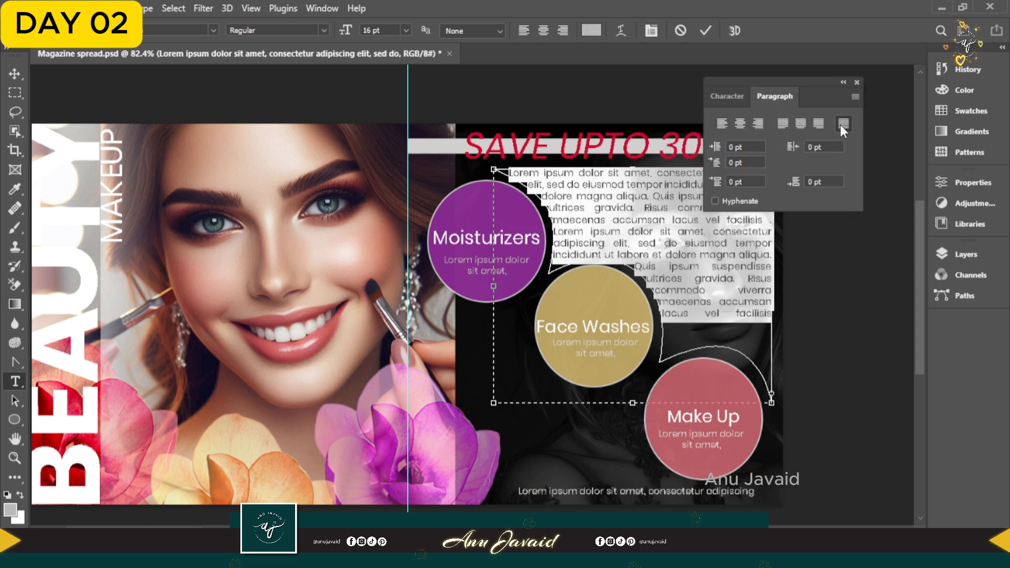
click(705, 30)
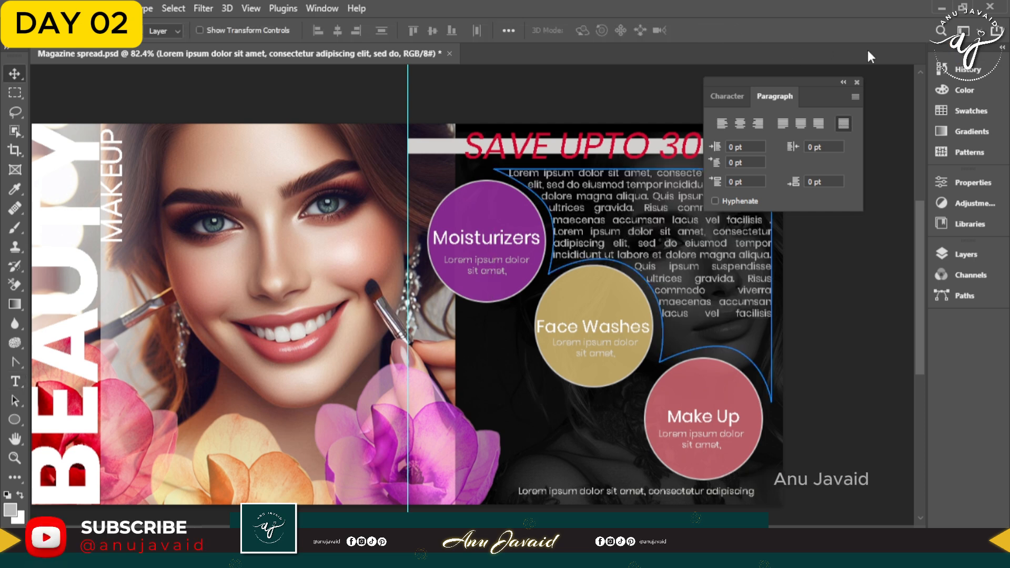
click(857, 82)
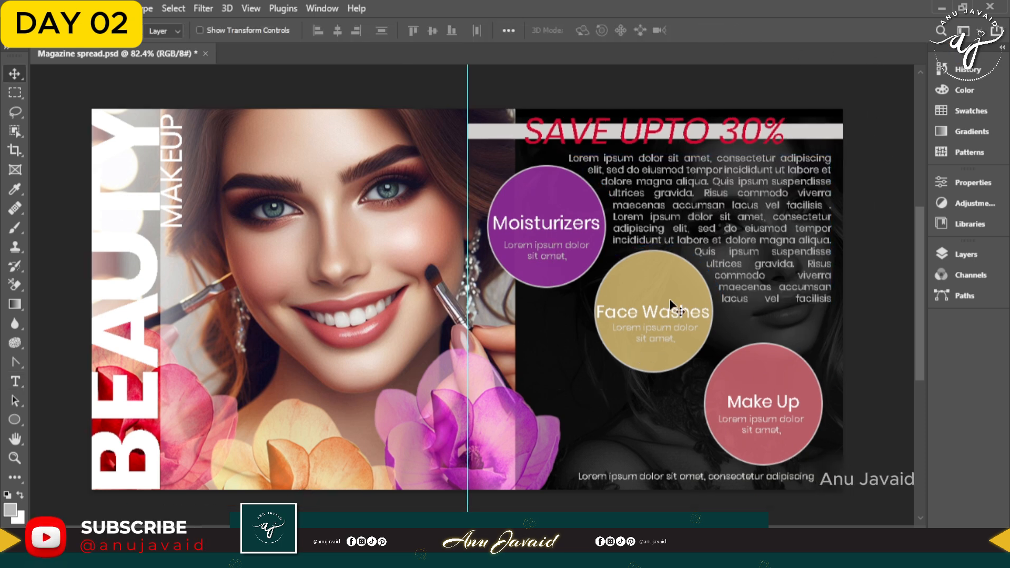
Duplicate the Face Washes label below the circles, change its text to "Get your Favourite Product Now!" on two lines, and position it beside the Make Up circle
drag(672, 312, 624, 421)
double_click(624, 419)
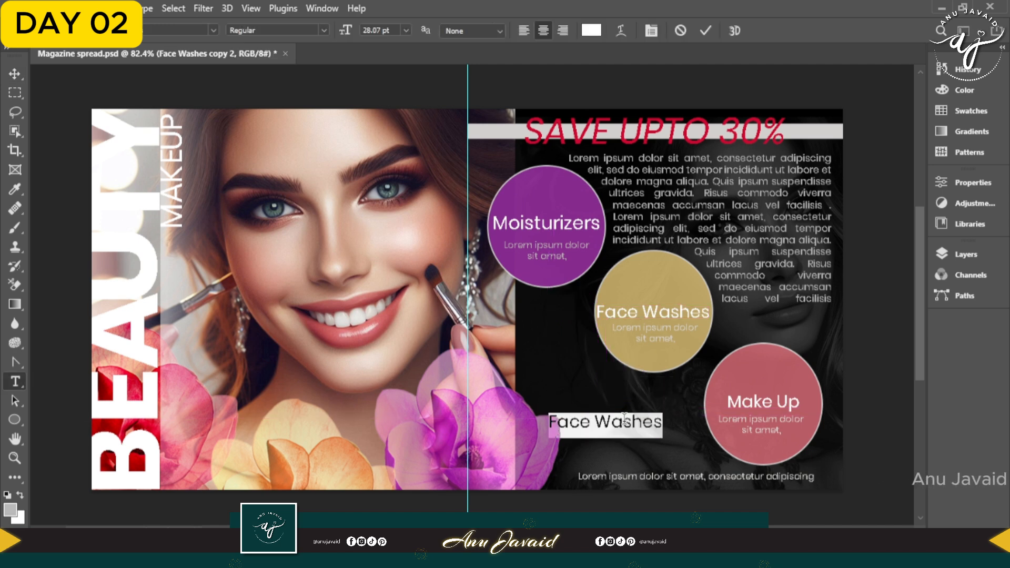
click(629, 419)
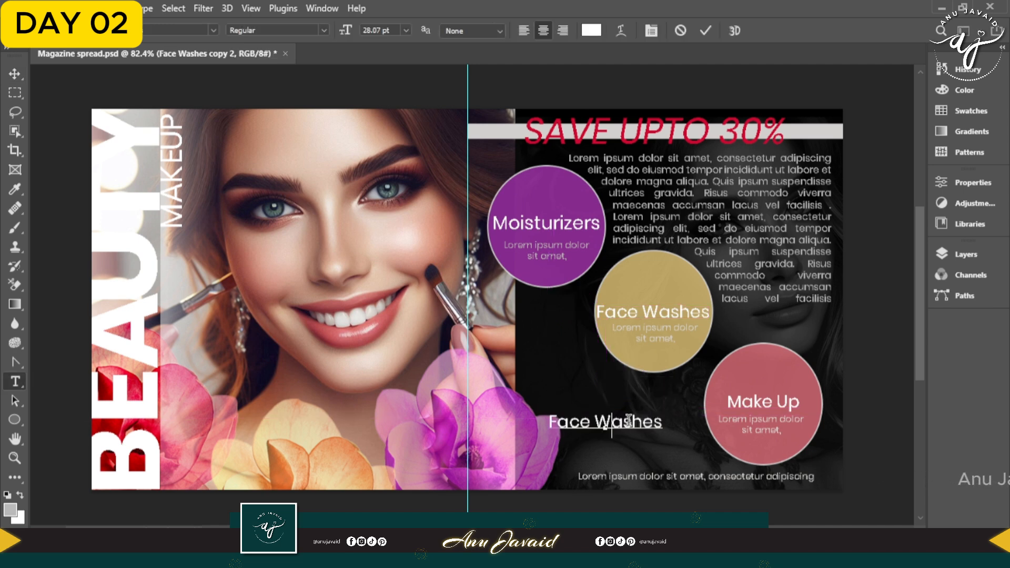
key(ctrl+a)
text(Get y)
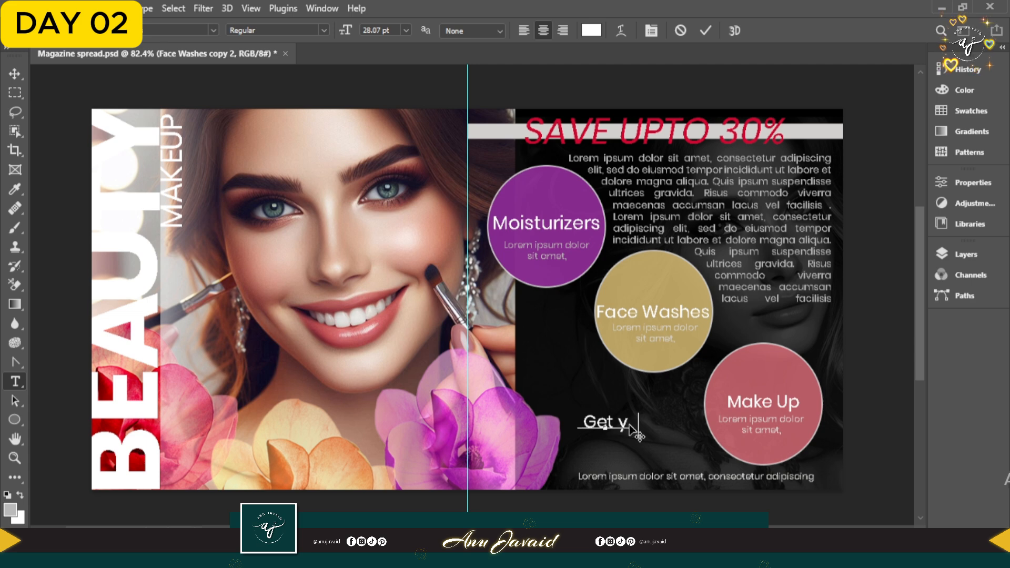
text(our )
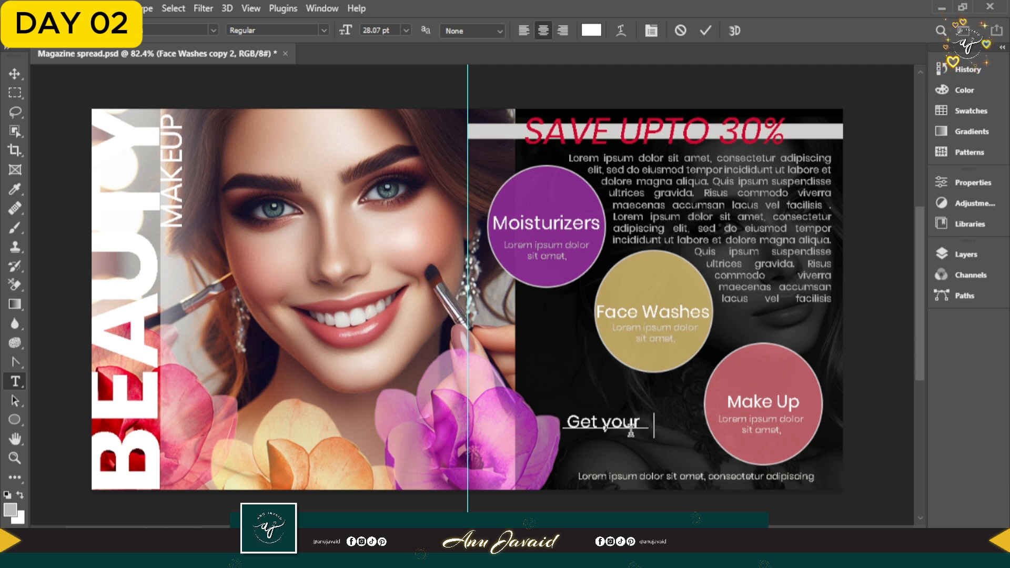
text(Favour)
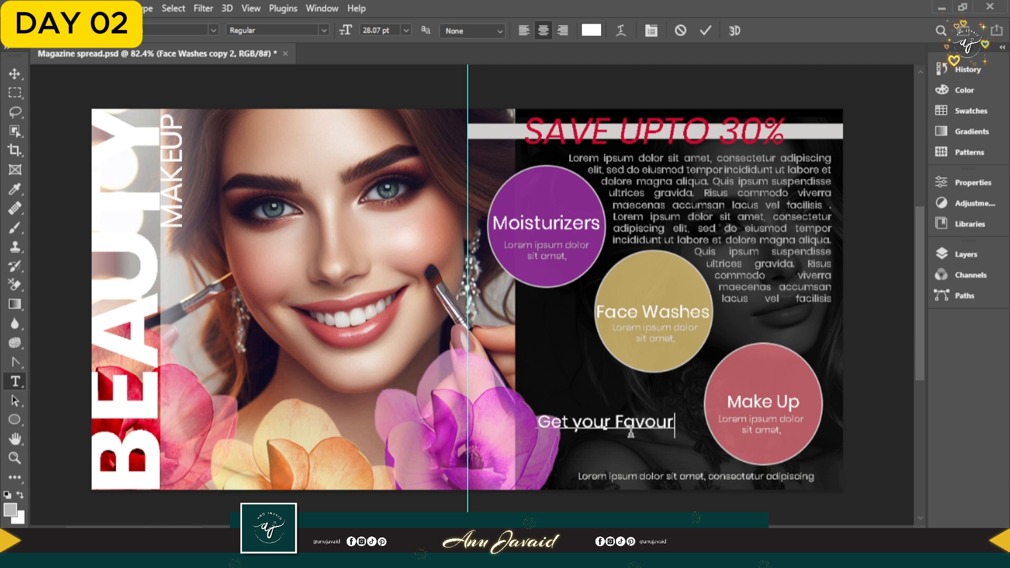
text(ite Pro)
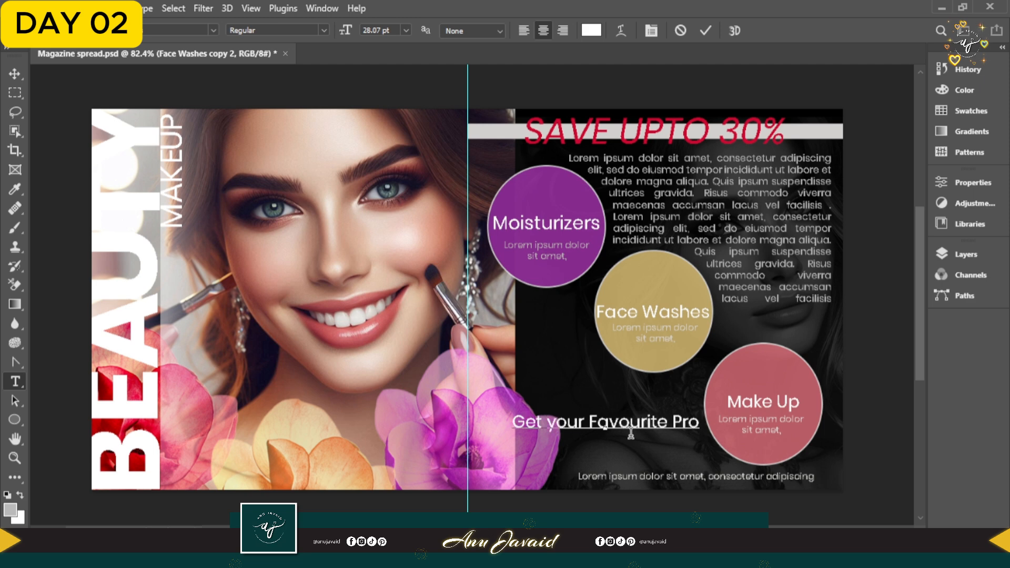
text(d)
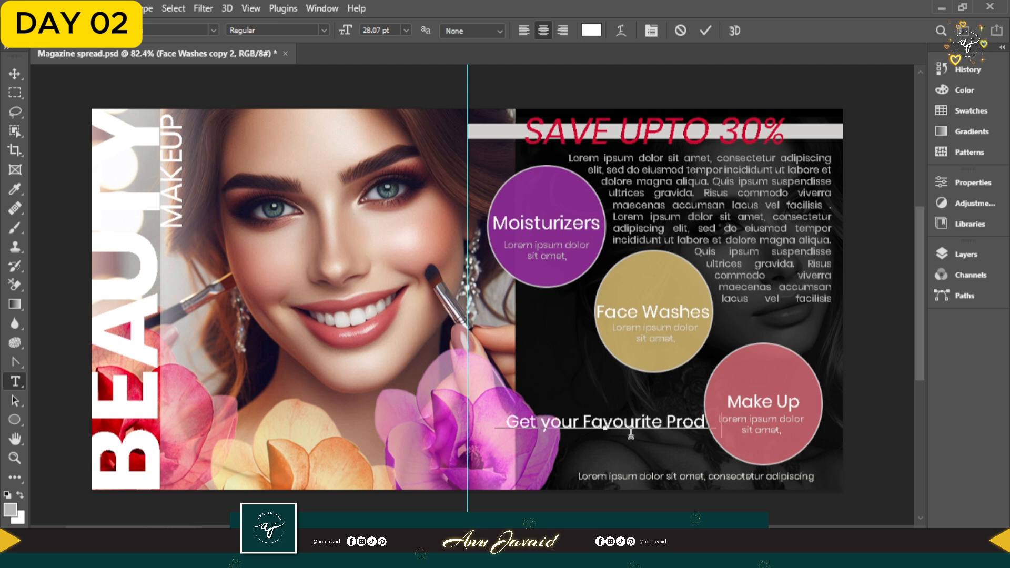
text(uct Now)
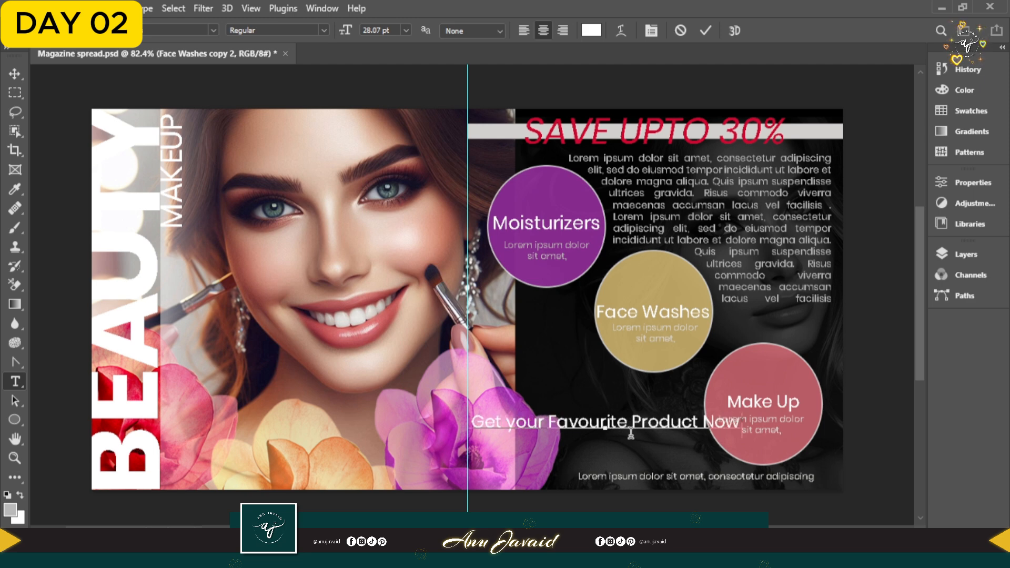
text(!)
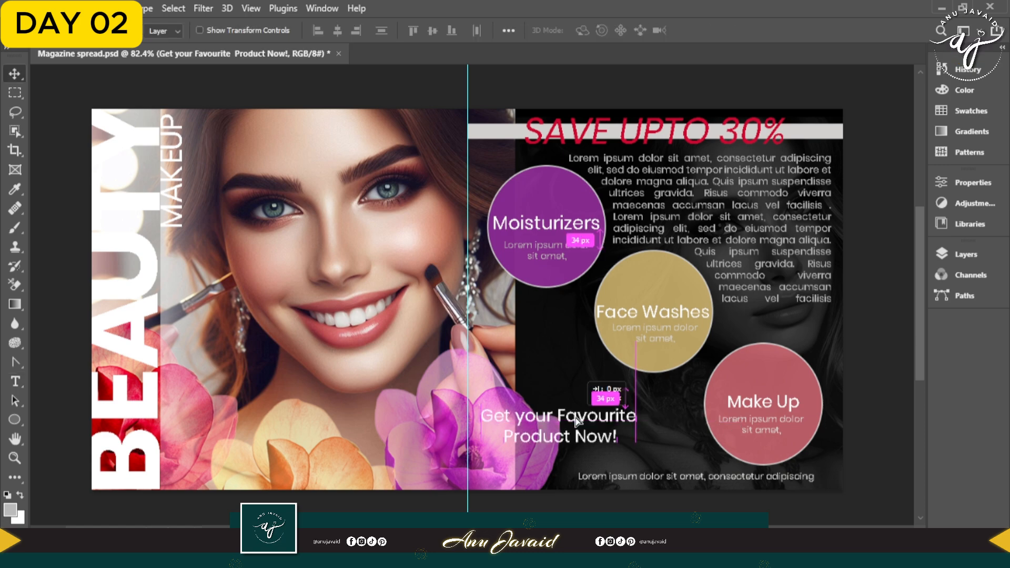
drag(576, 423, 579, 421)
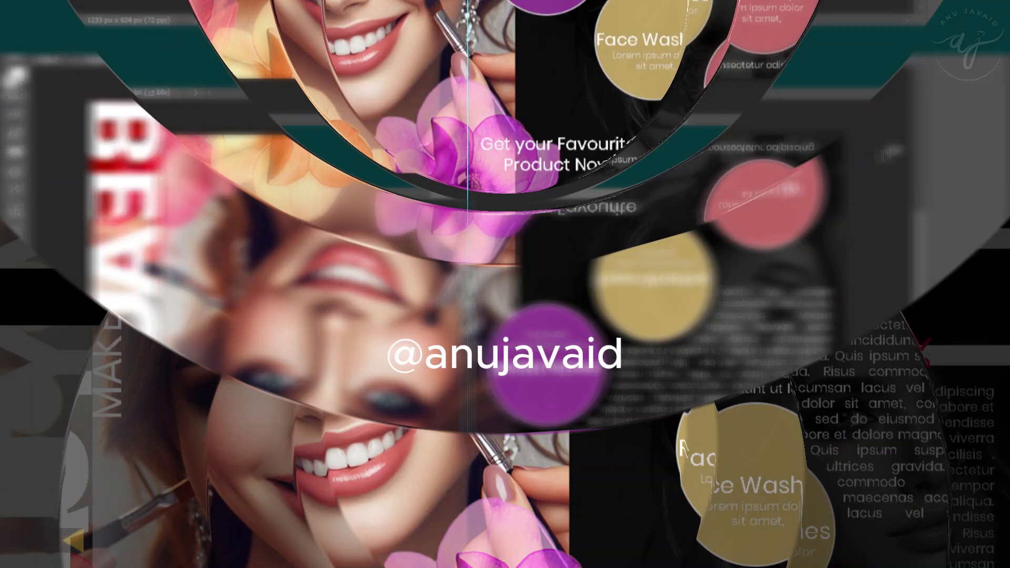